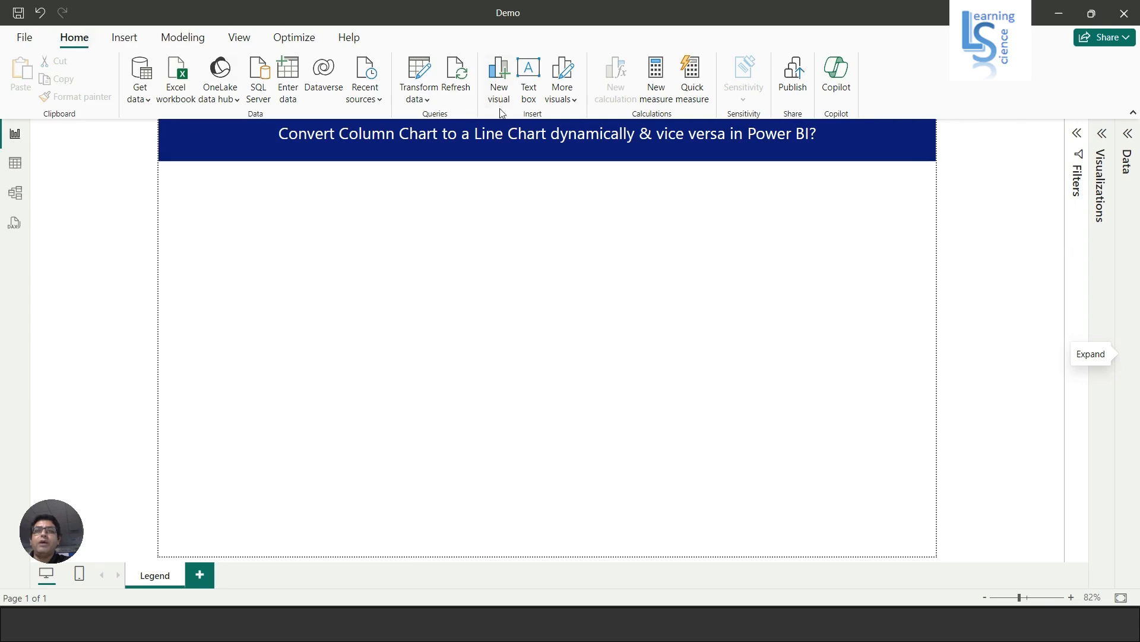
# Open the Power Query Editor and start a manually entered table whose first column is named Chart.
pyautogui.click(428, 99)
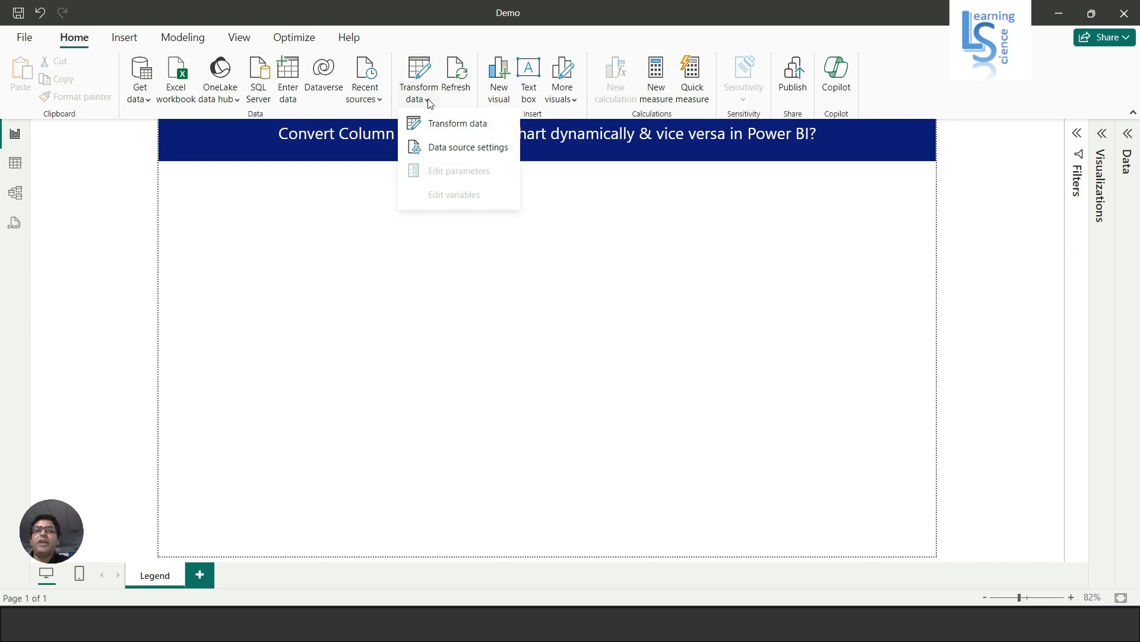
pyautogui.click(457, 124)
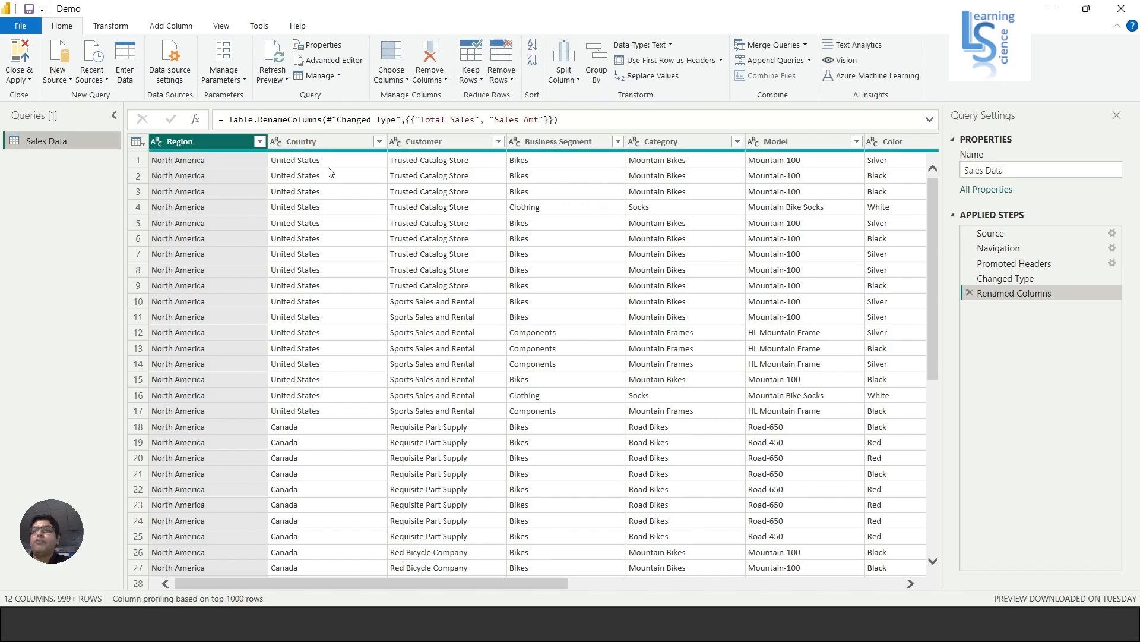
pyautogui.click(130, 82)
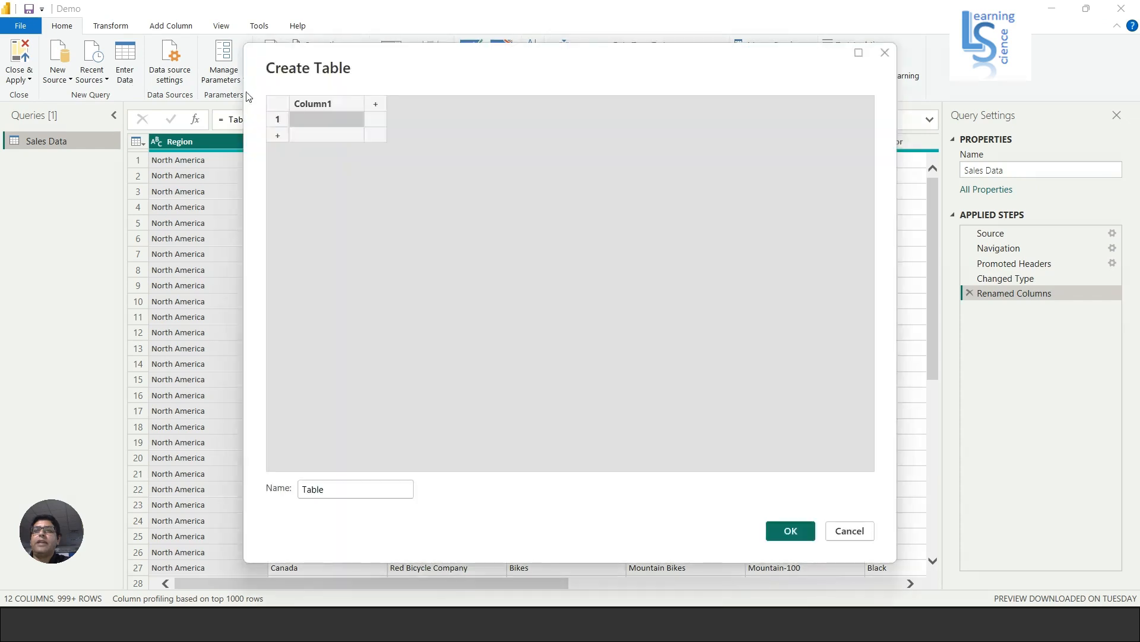
pyautogui.doubleClick(327, 104)
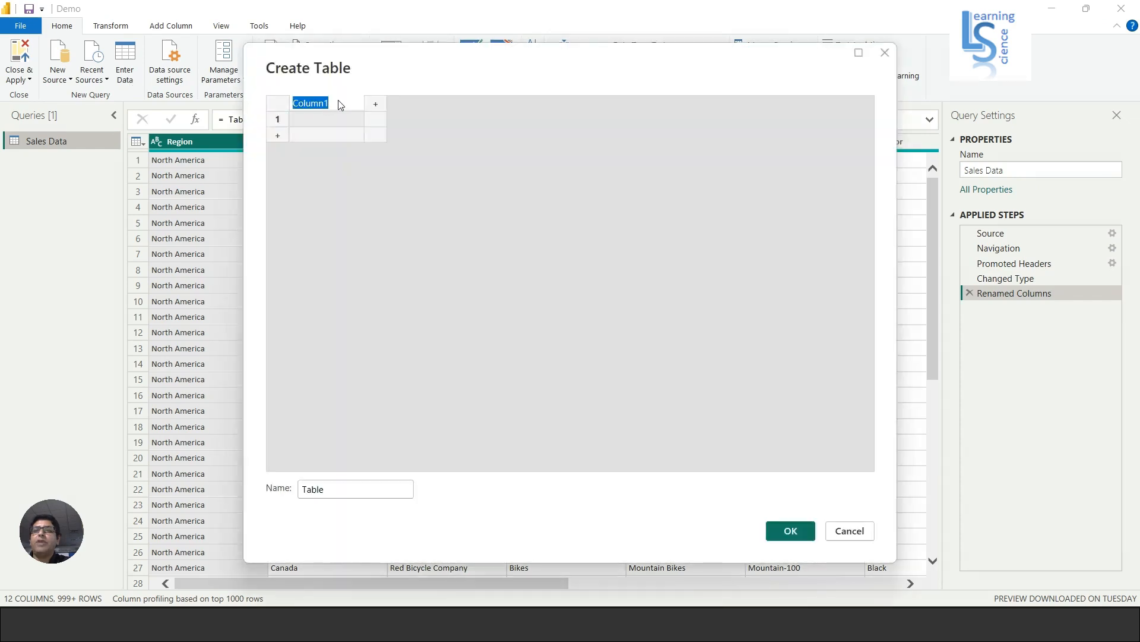
pyautogui.write('Char')
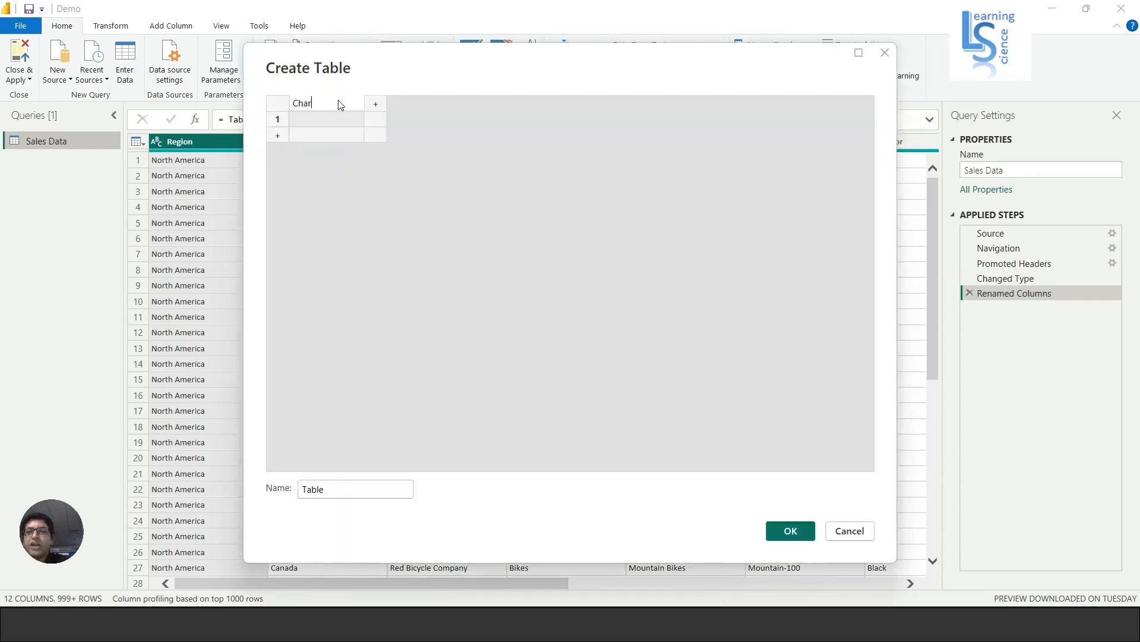
pyautogui.write('t')
# Enter Line and Column as the two row values under the Chart column.
pyautogui.click(324, 119)
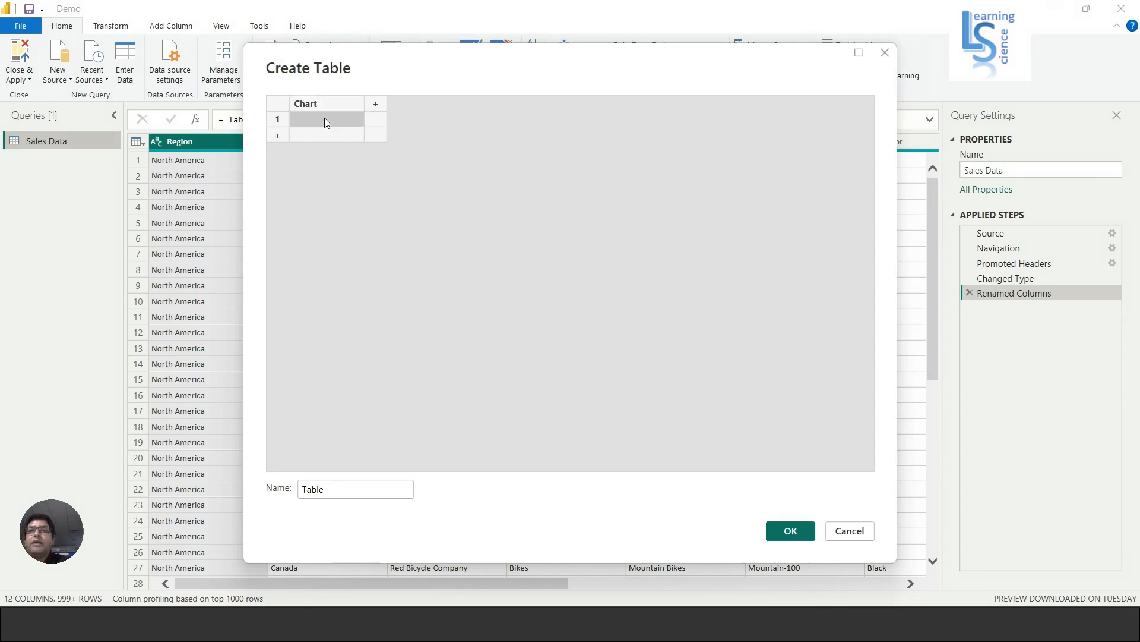
pyautogui.write('Line')
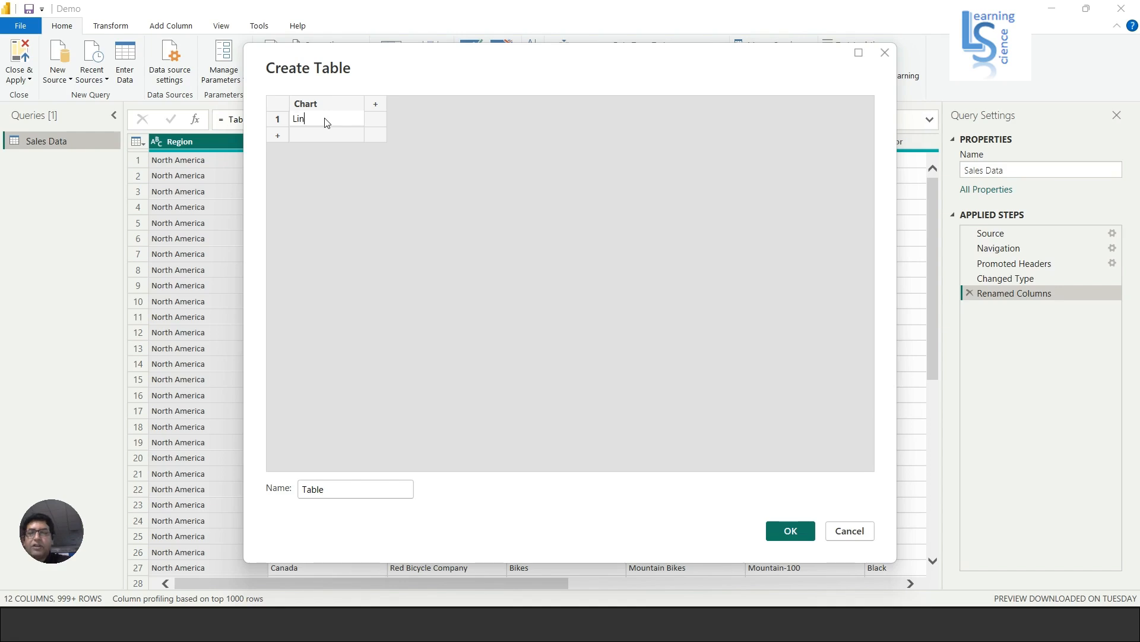
pyautogui.click(319, 133)
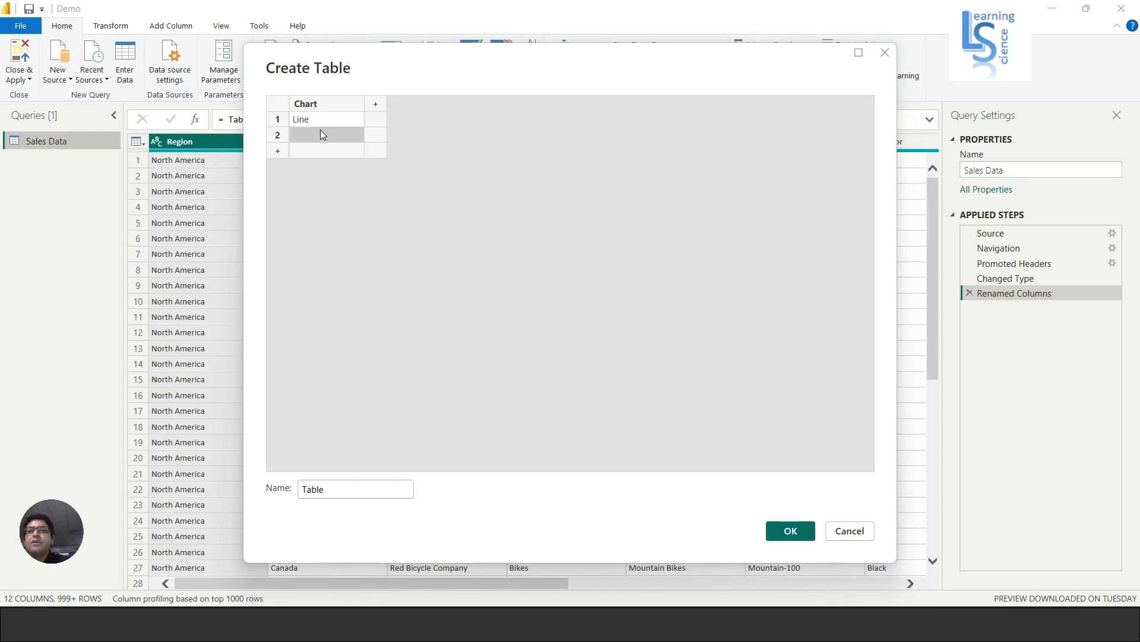
pyautogui.click(320, 133)
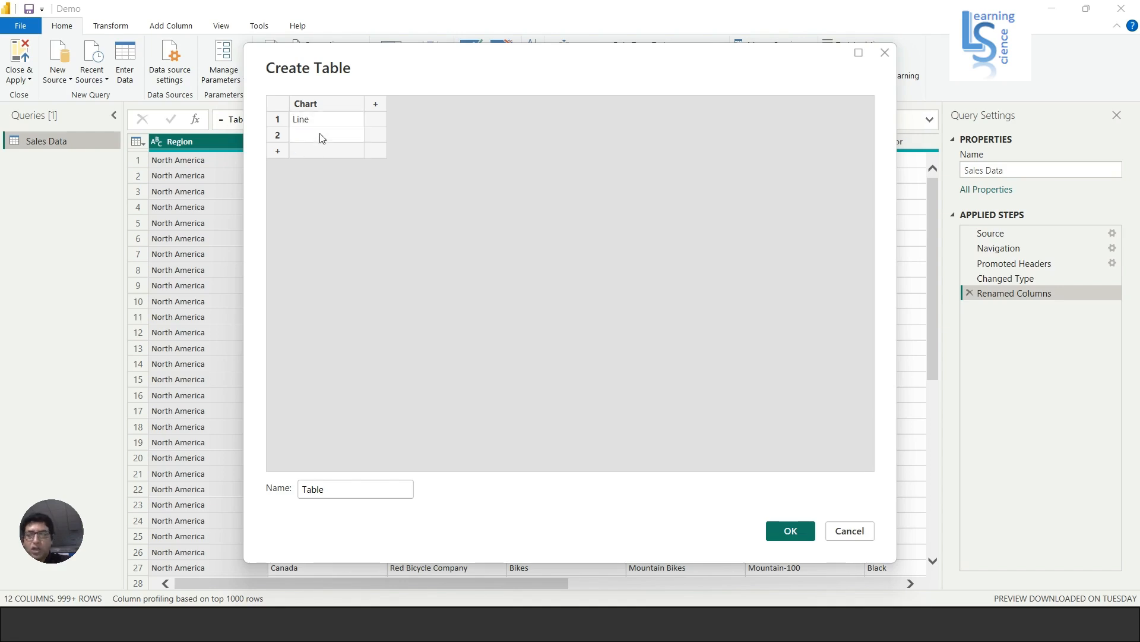
pyautogui.write('Column')
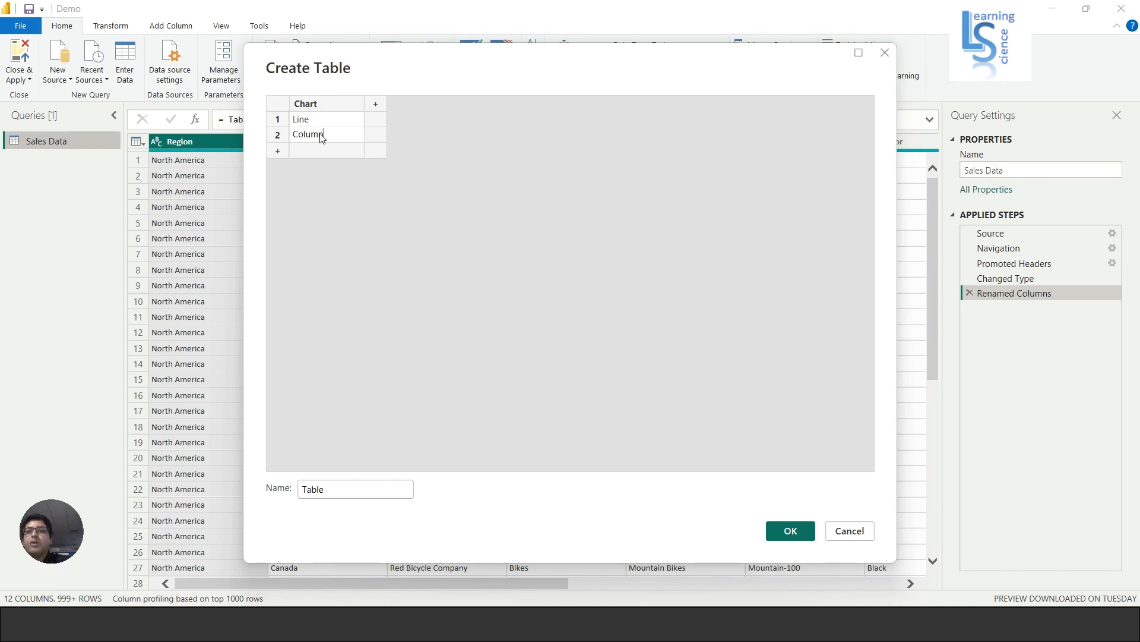
# Create the new table under the name ChartType and apply the query changes to the report.
pyautogui.moveTo(342, 489); pyautogui.dragTo(303, 489)
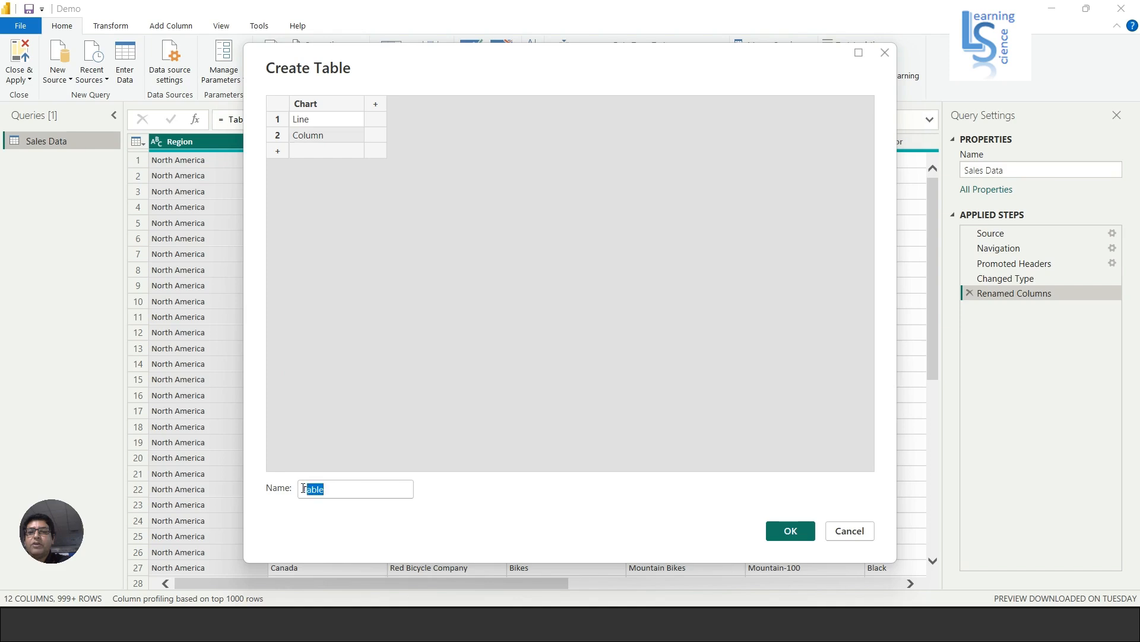
pyautogui.write('Char')
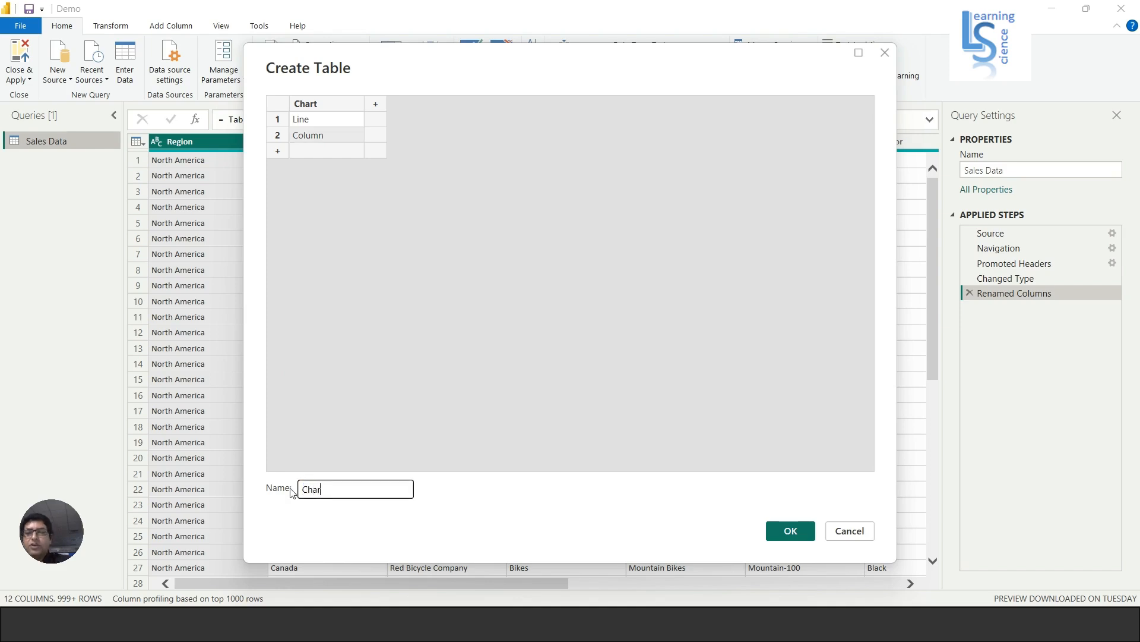
pyautogui.write('tType')
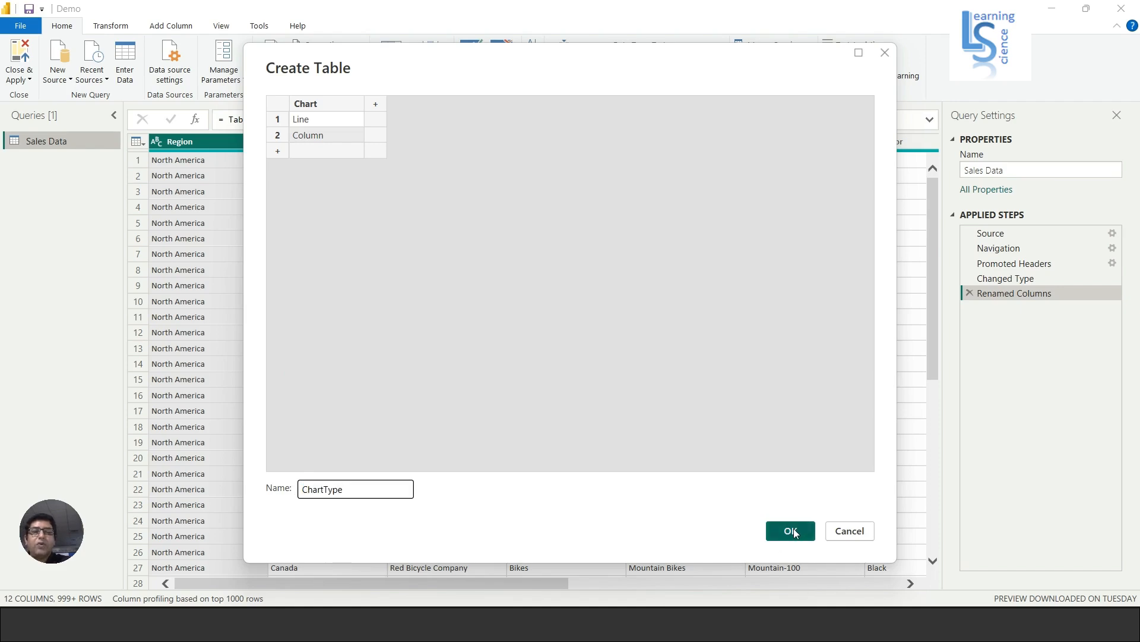
pyautogui.click(792, 531)
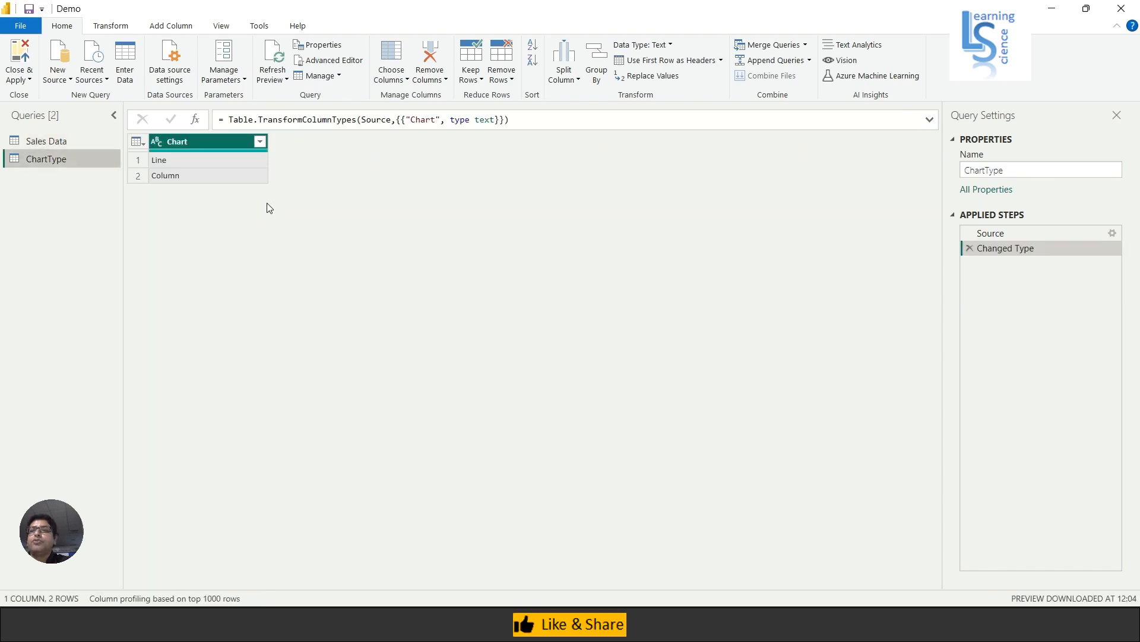
pyautogui.click(29, 82)
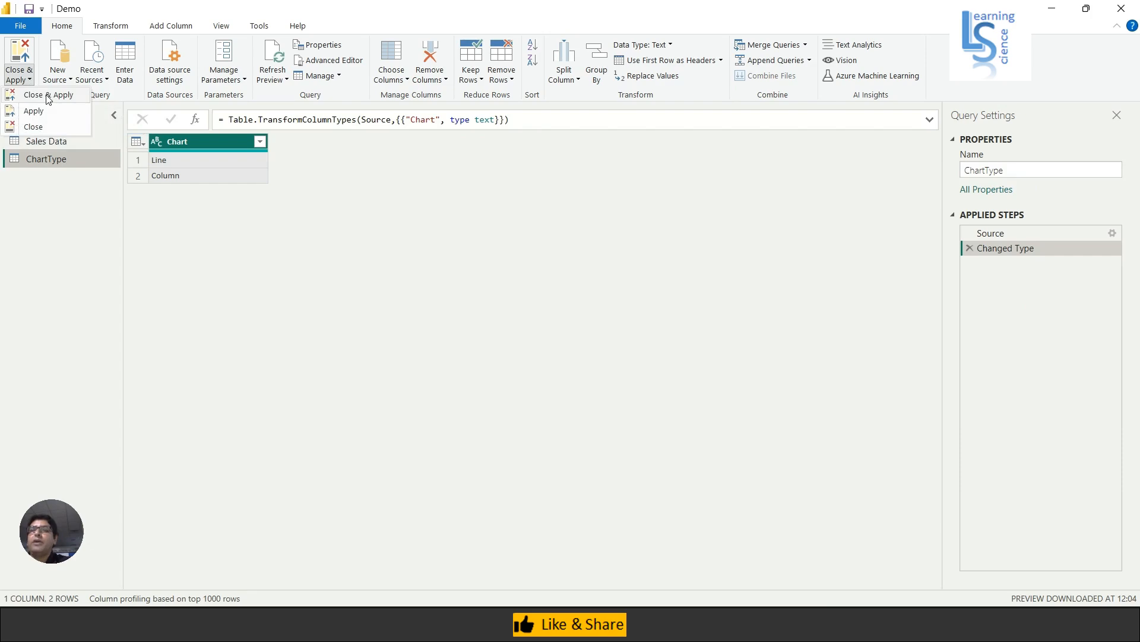
pyautogui.click(48, 99)
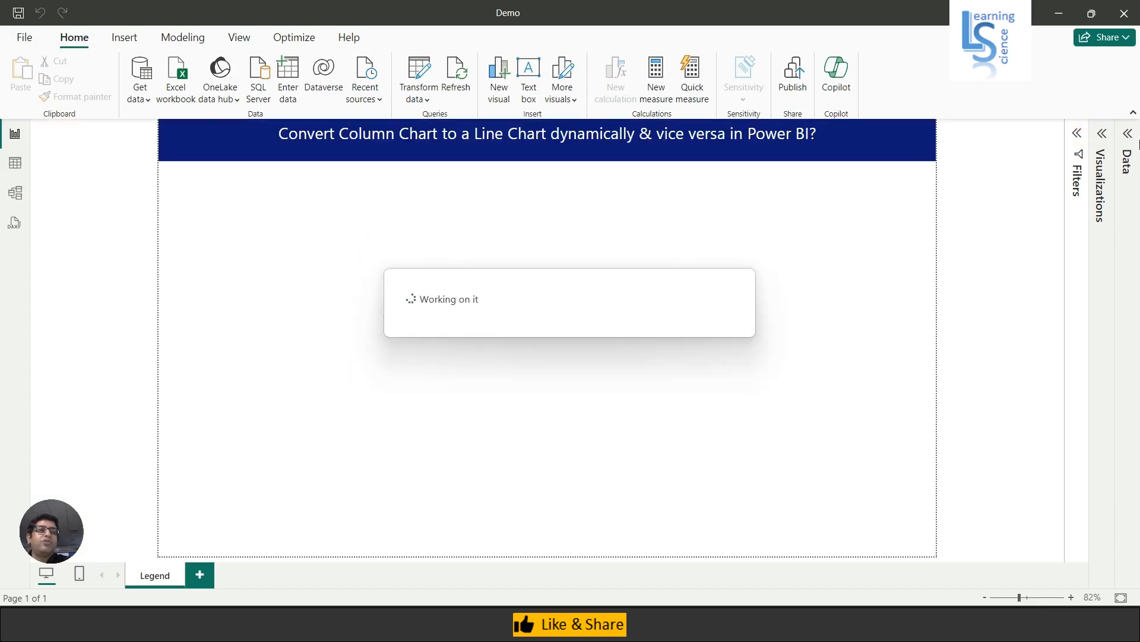
# Add a narrow slicer below the right end of the report title, using the Chart field of the ChartType table.
pyautogui.click(1129, 178)
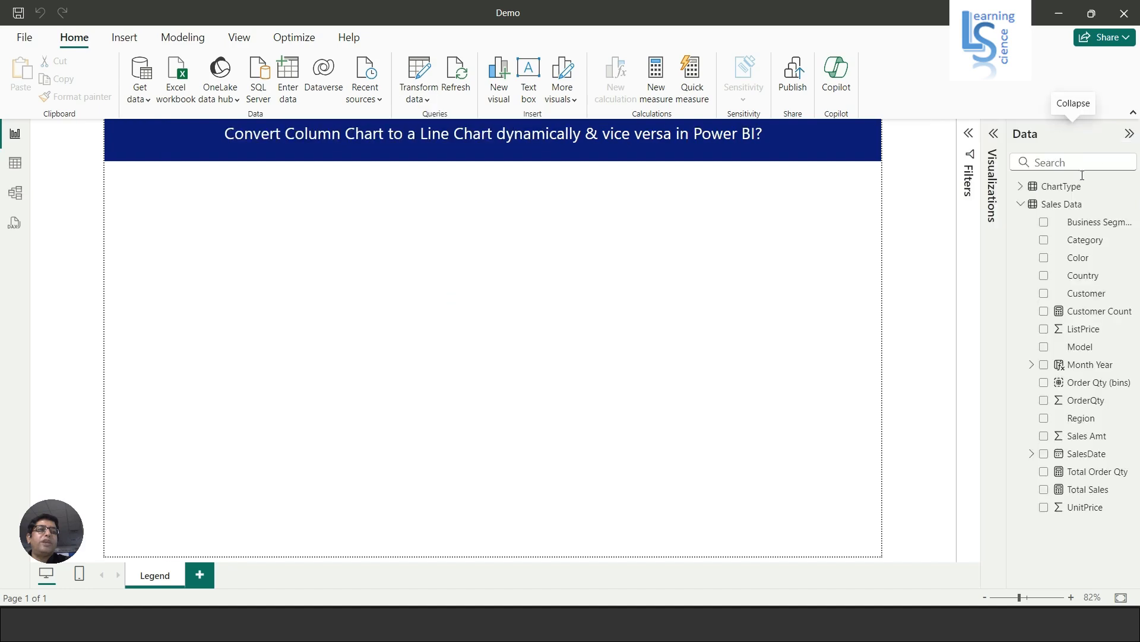
pyautogui.click(1020, 187)
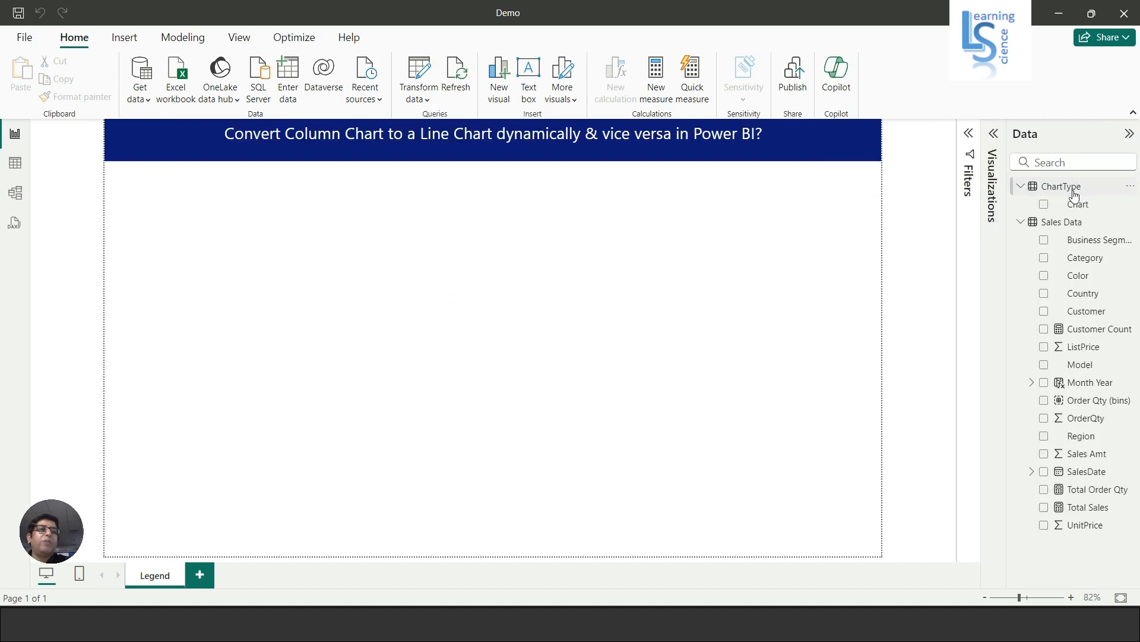
pyautogui.click(991, 134)
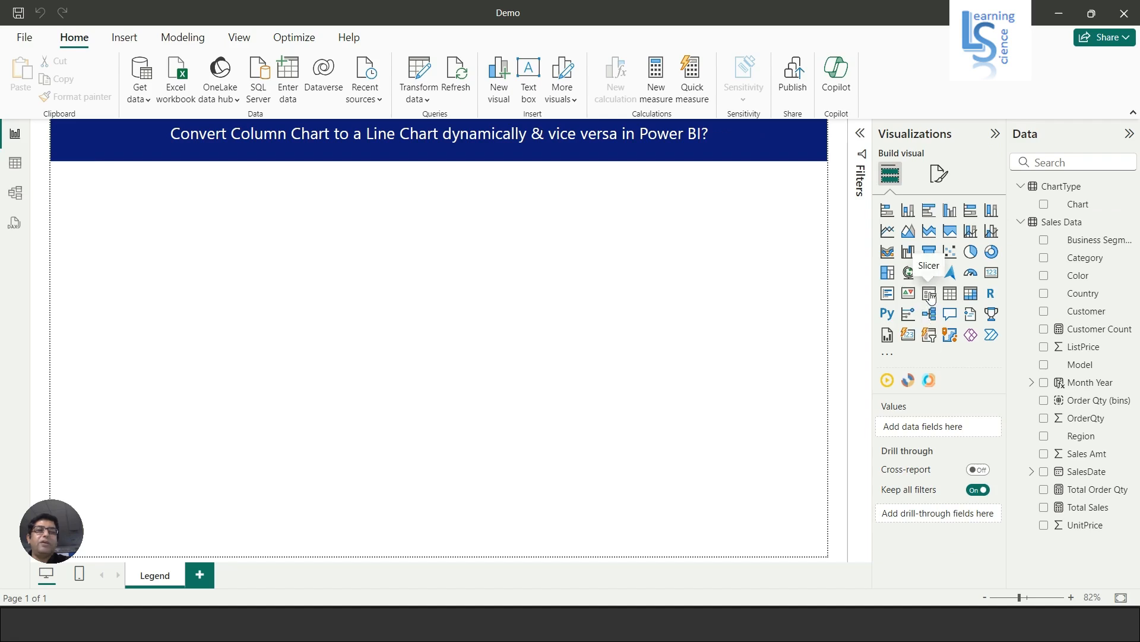
pyautogui.click(930, 293)
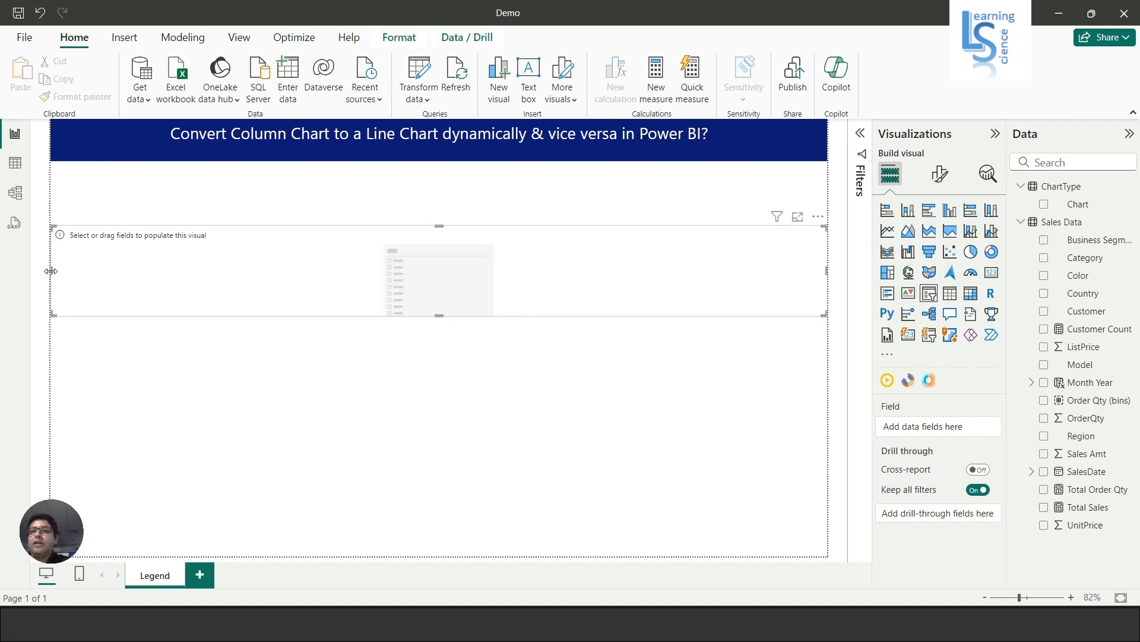
pyautogui.moveTo(52, 270); pyautogui.dragTo(675, 288)
pyautogui.moveTo(766, 283); pyautogui.dragTo(749, 240)
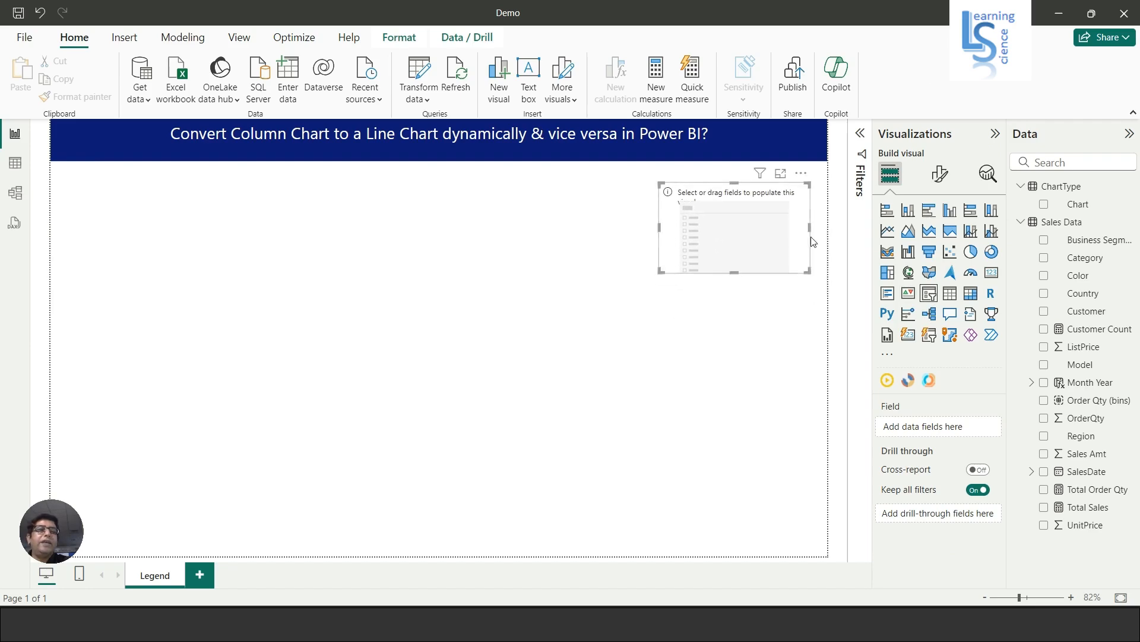
pyautogui.moveTo(1080, 208); pyautogui.dragTo(939, 433)
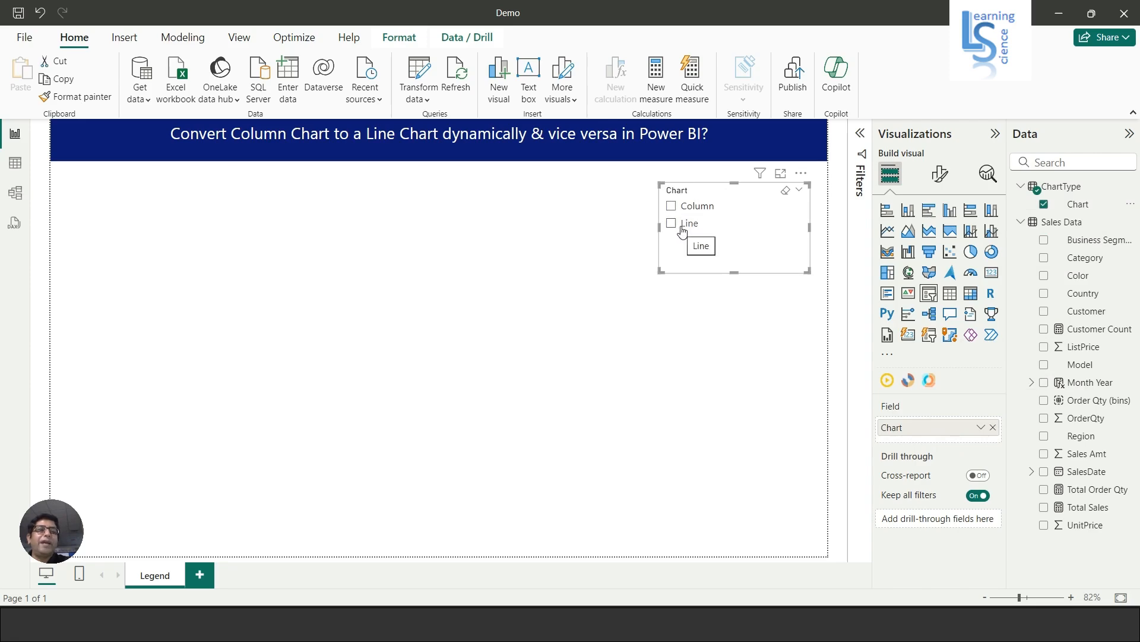
# Turn on Single select for the Chart slicer and collapse the visualization settings.
pyautogui.click(941, 175)
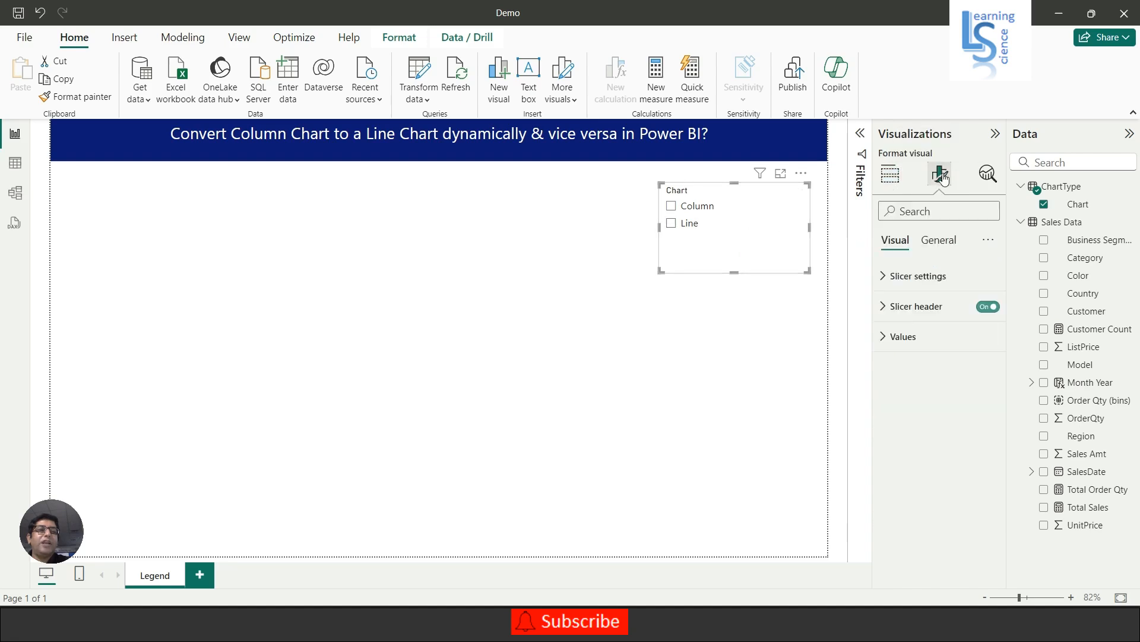
pyautogui.click(886, 278)
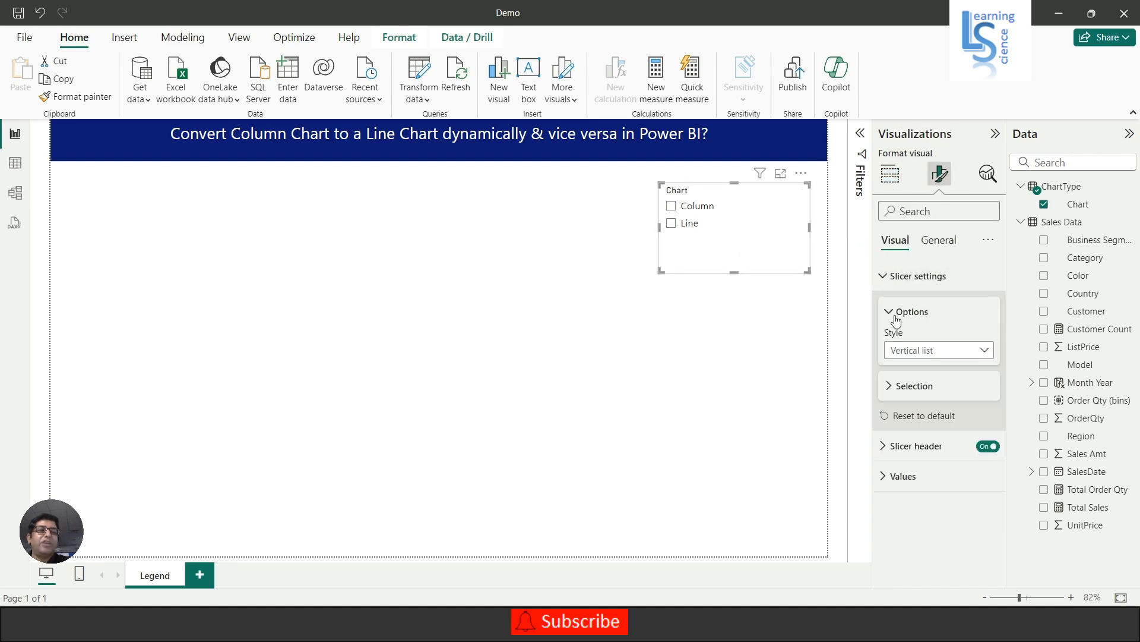
pyautogui.click(889, 387)
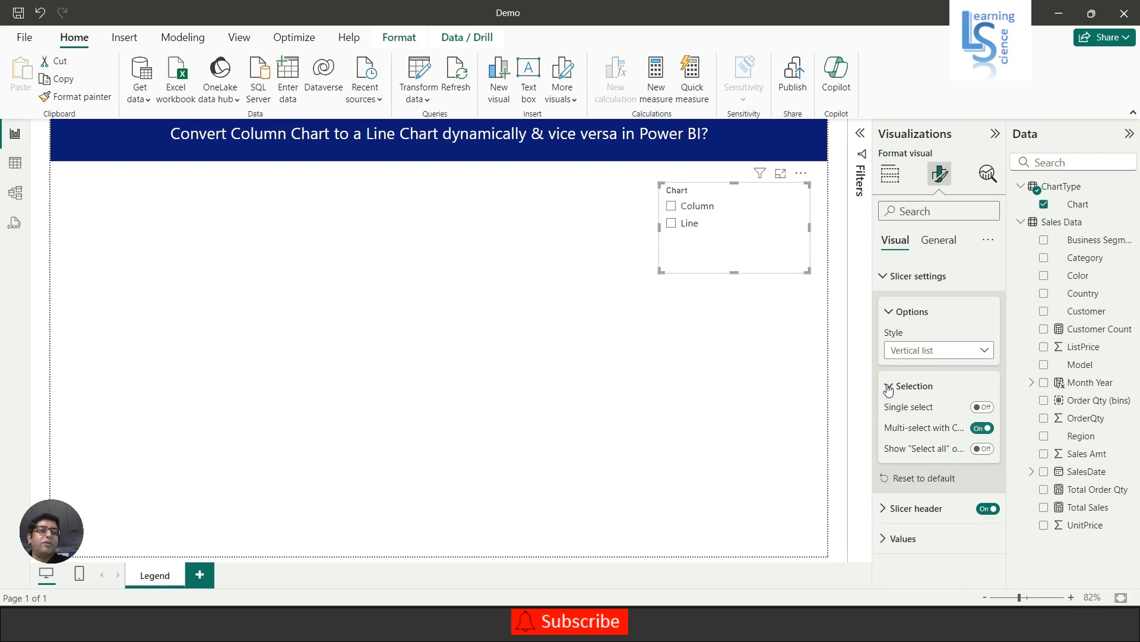
pyautogui.click(982, 407)
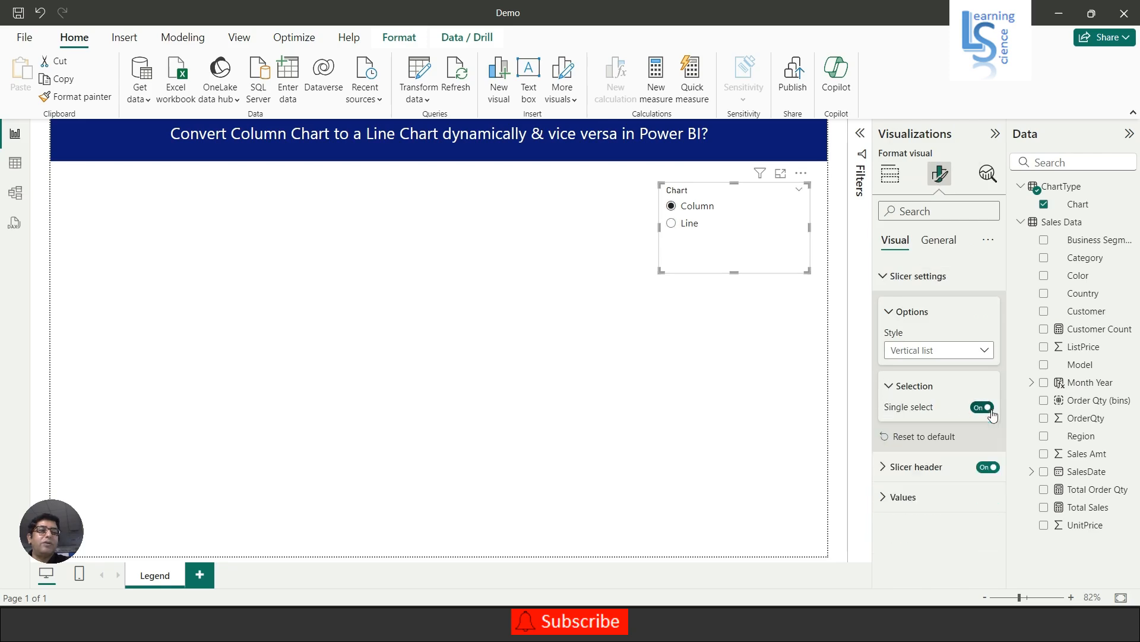
pyautogui.click(990, 140)
pyautogui.click(788, 355)
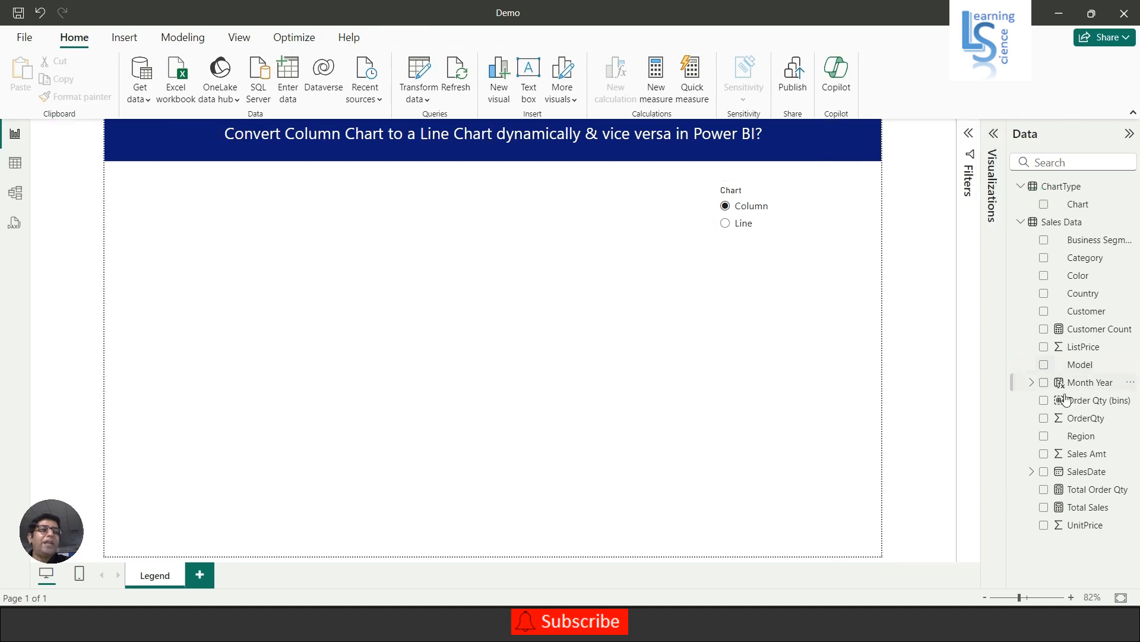
# Add a new measure to the Sales Data table, name it Sales (Line), and start a second line for its formula.
pyautogui.rightClick(1083, 297)
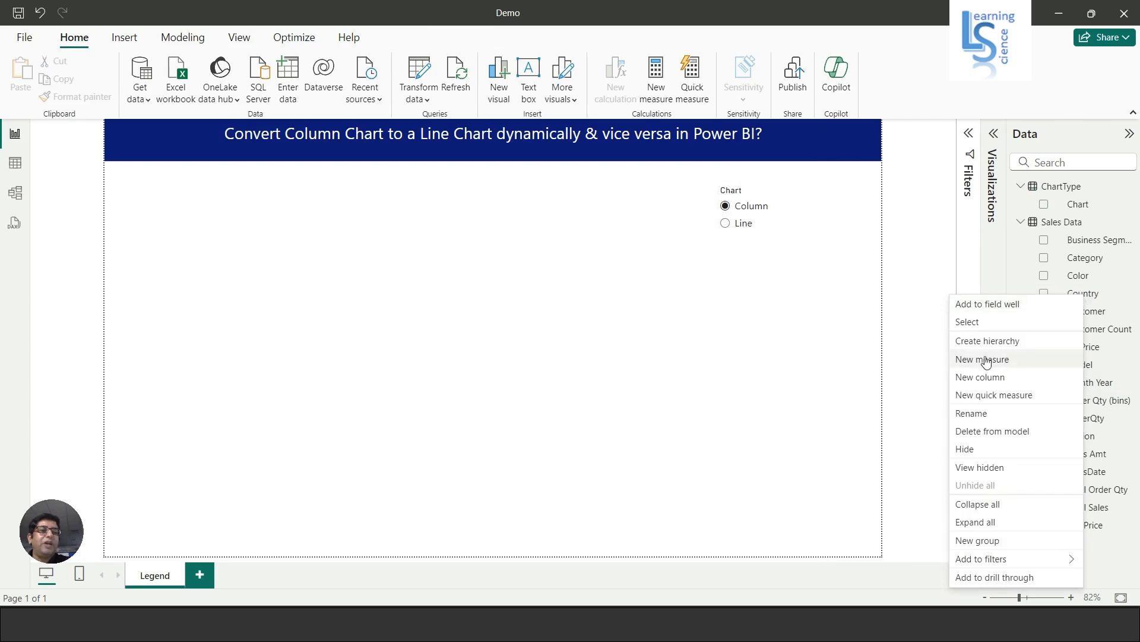
pyautogui.press('Escape')
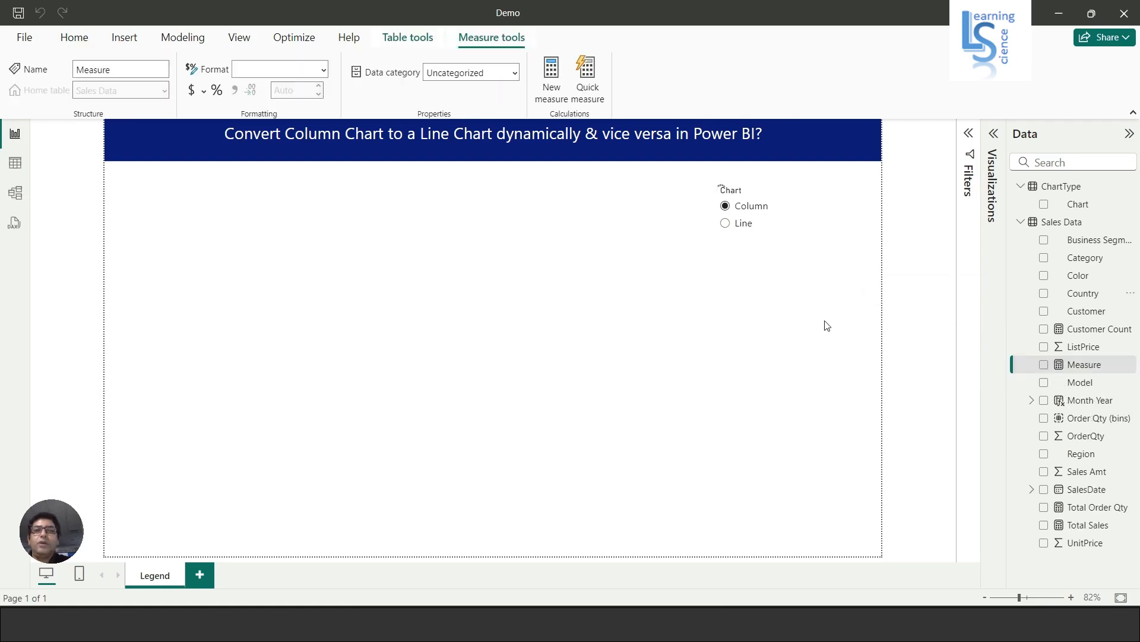
pyautogui.click(264, 141)
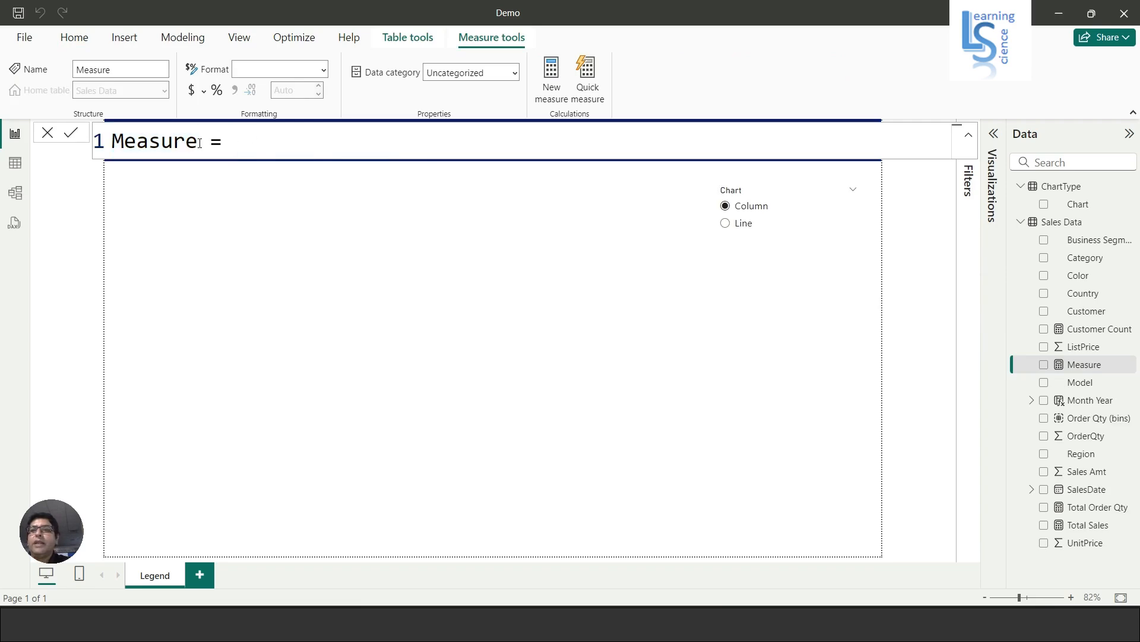
pyautogui.moveTo(200, 143); pyautogui.dragTo(102, 144)
pyautogui.write('S')
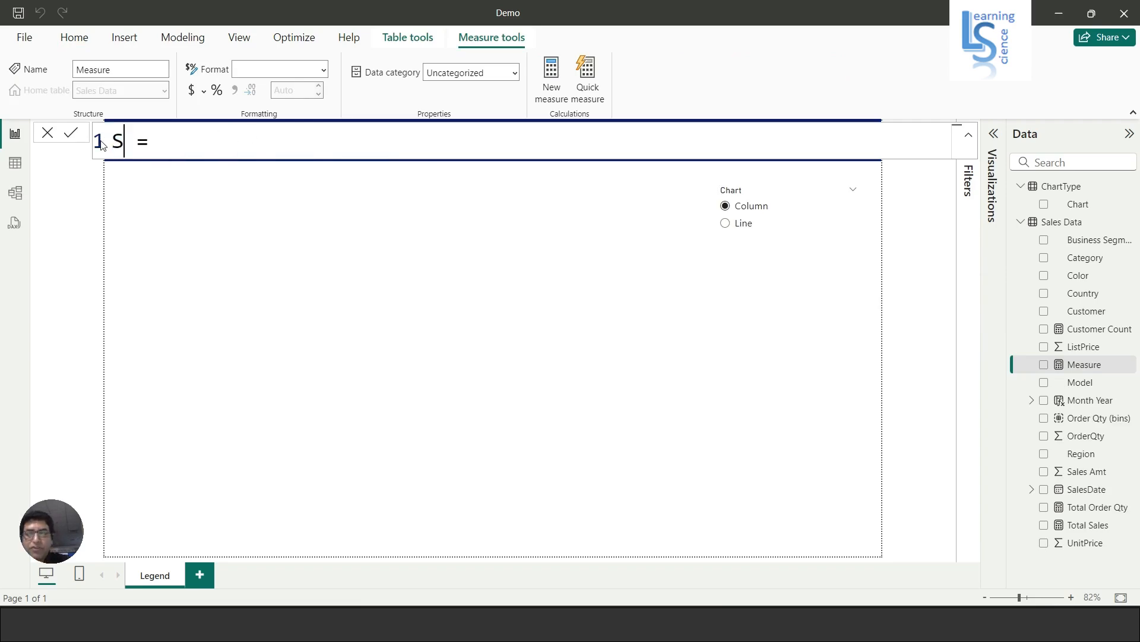
pyautogui.write('ales')
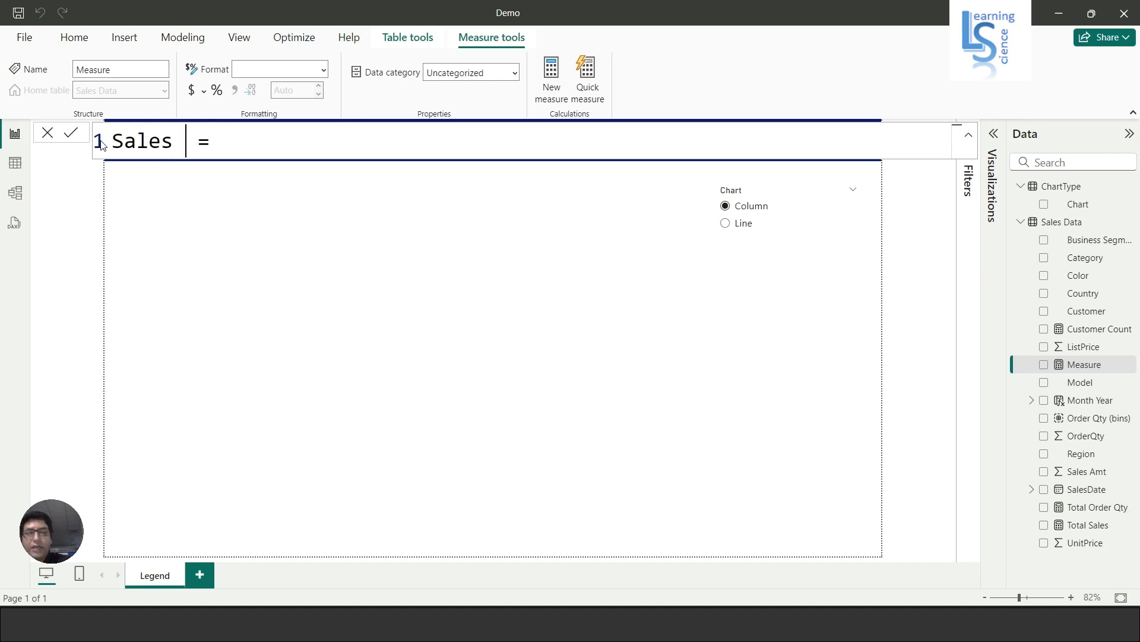
pyautogui.write(' (Line')
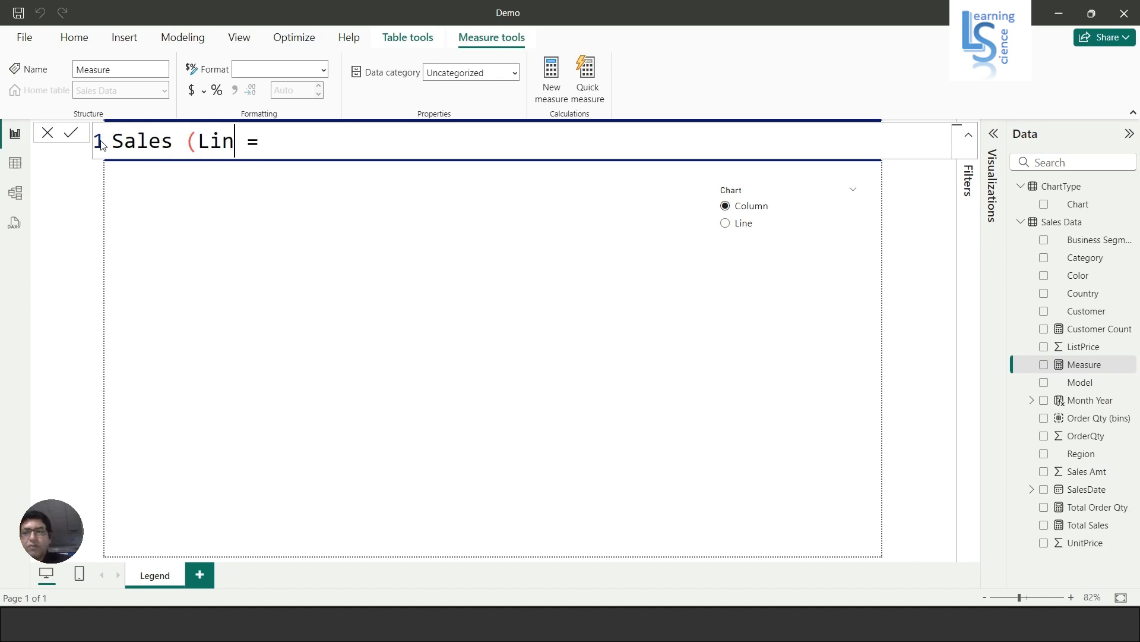
pyautogui.write(')')
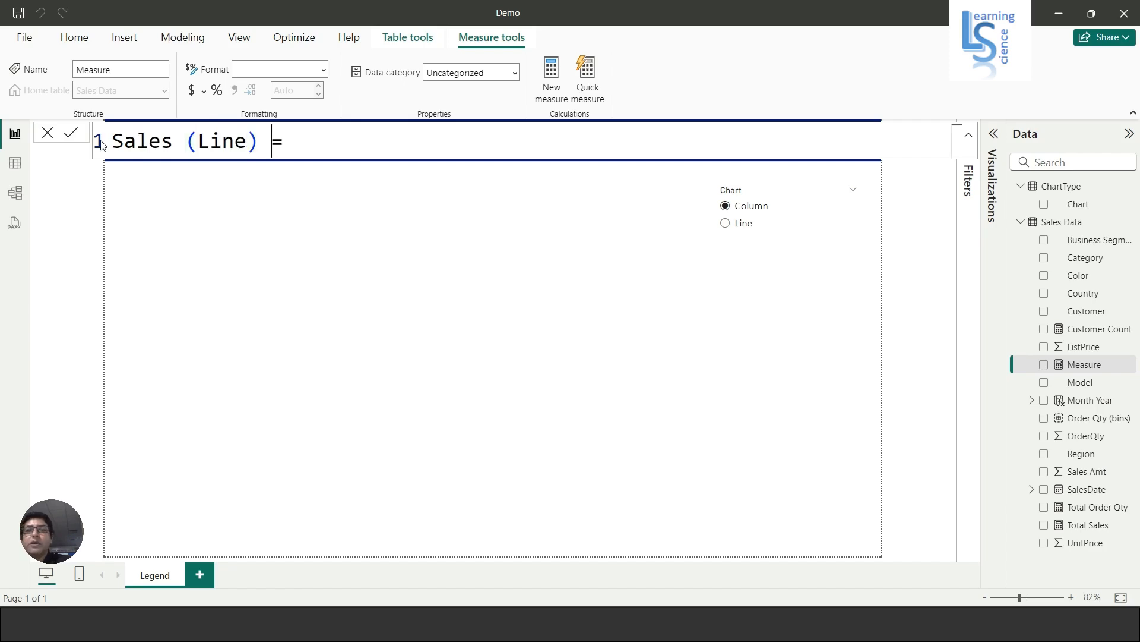
pyautogui.hotkey('shift', 'Return')
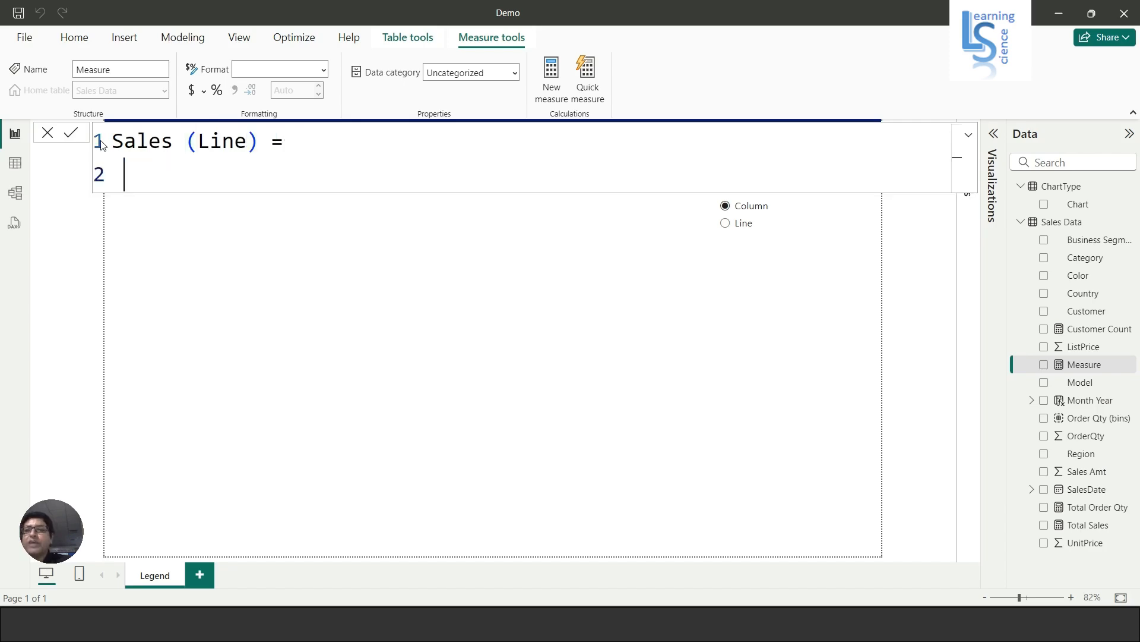
# On the second formula line, define the variable sel as SELECTEDVALUE(ChartType[Chart]).
pyautogui.write('va')
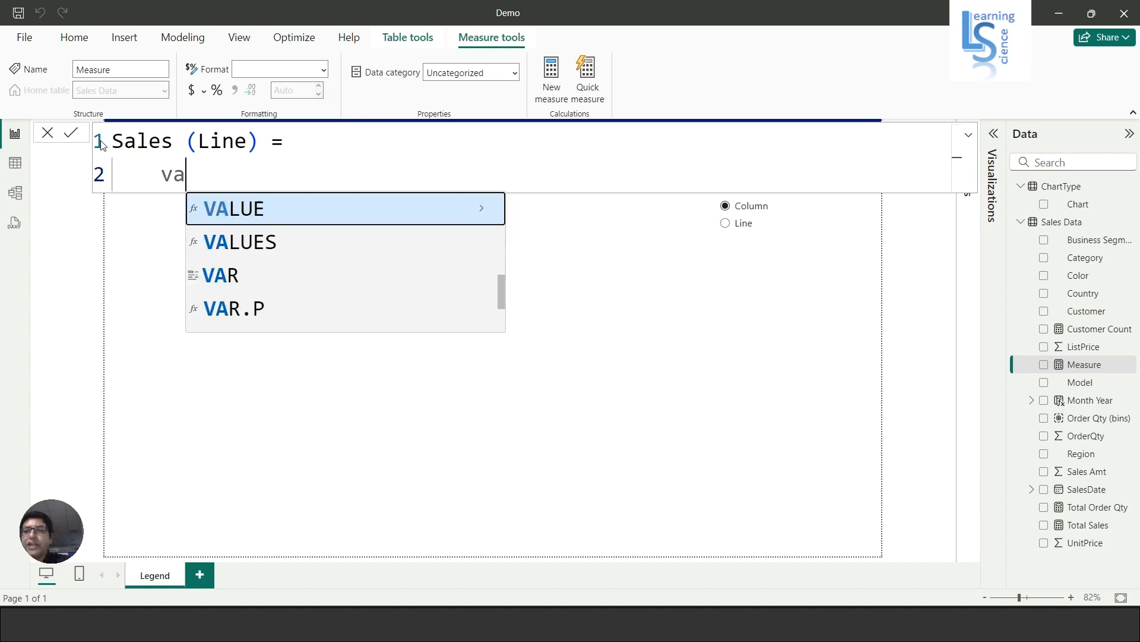
pyautogui.write('r sel')
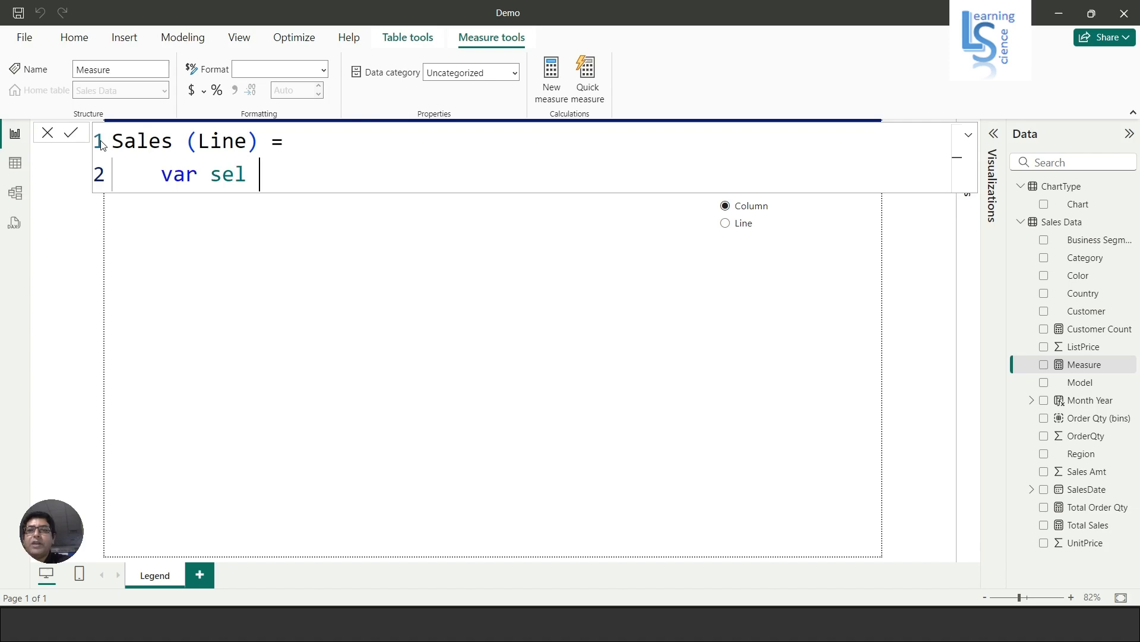
pyautogui.write(' = ')
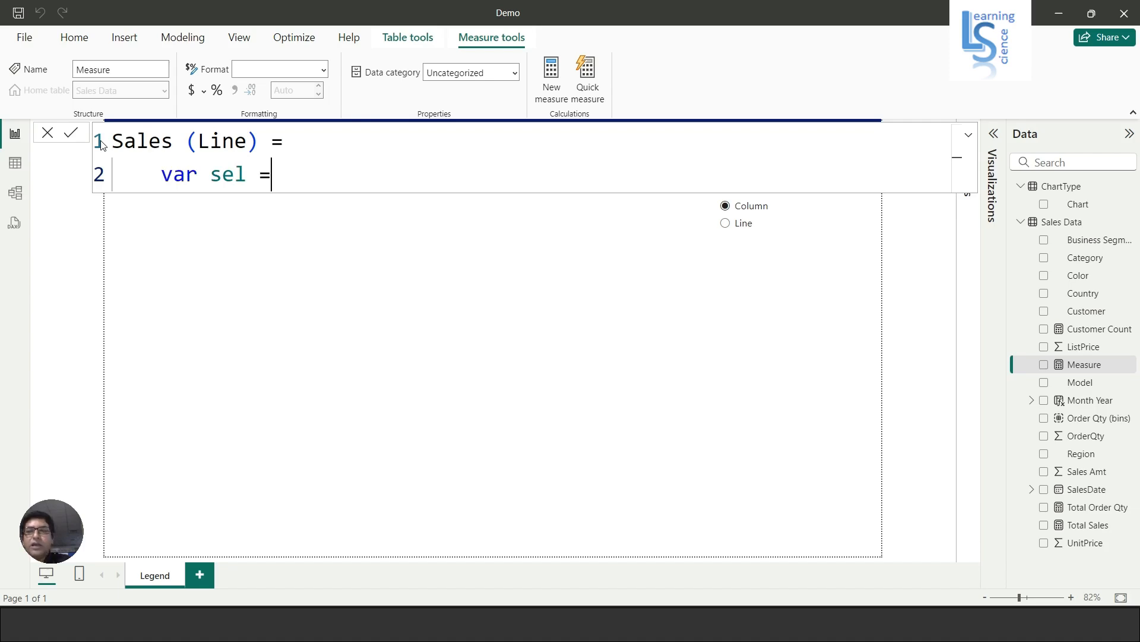
pyautogui.write('Sele')
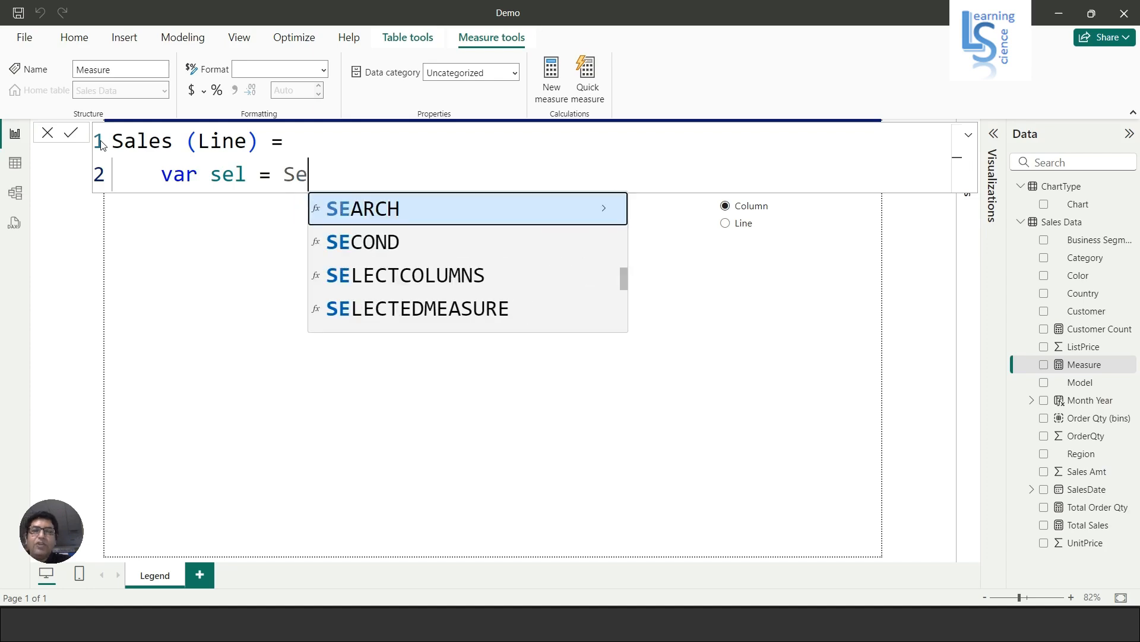
pyautogui.press('Down')
pyautogui.press('Down')
pyautogui.press('Down')
pyautogui.press('Down')
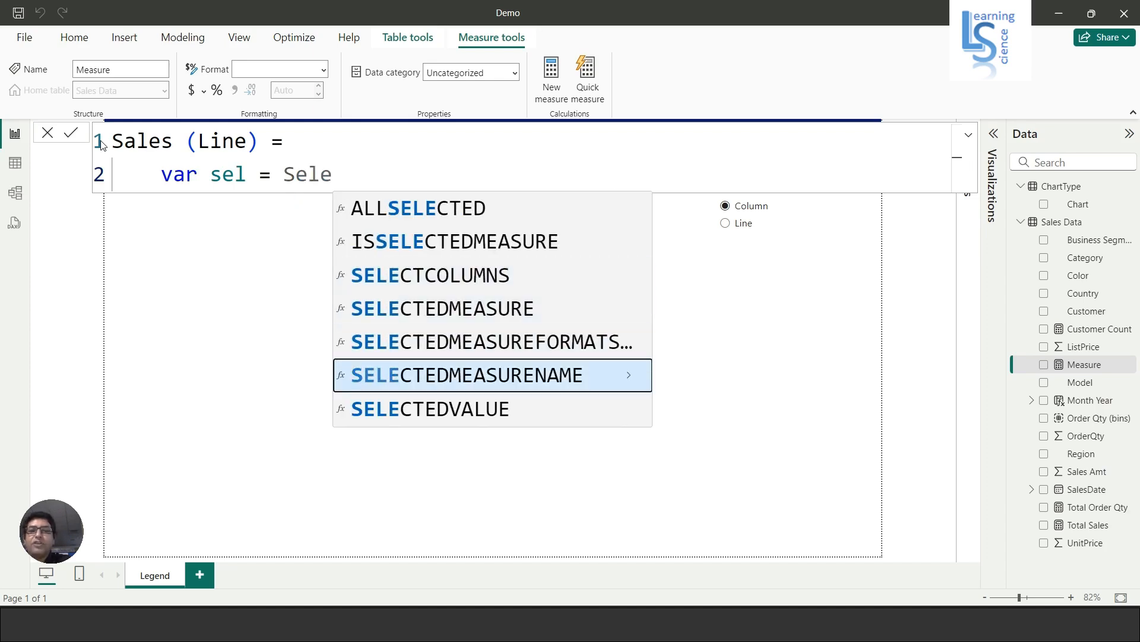
pyautogui.press('Tab')
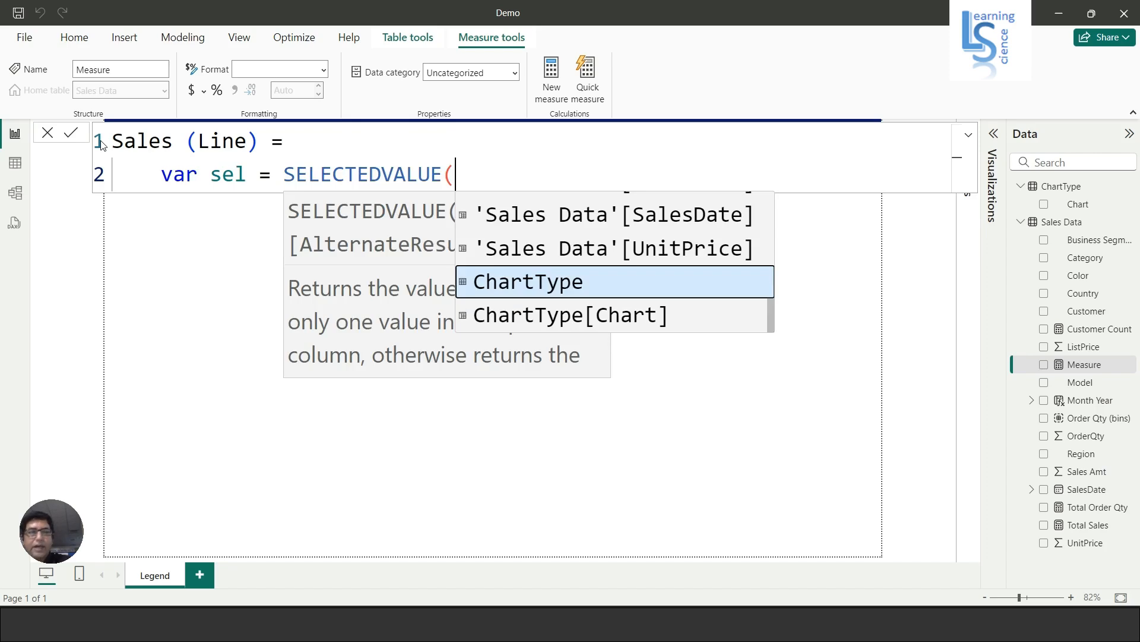
pyautogui.write('ch')
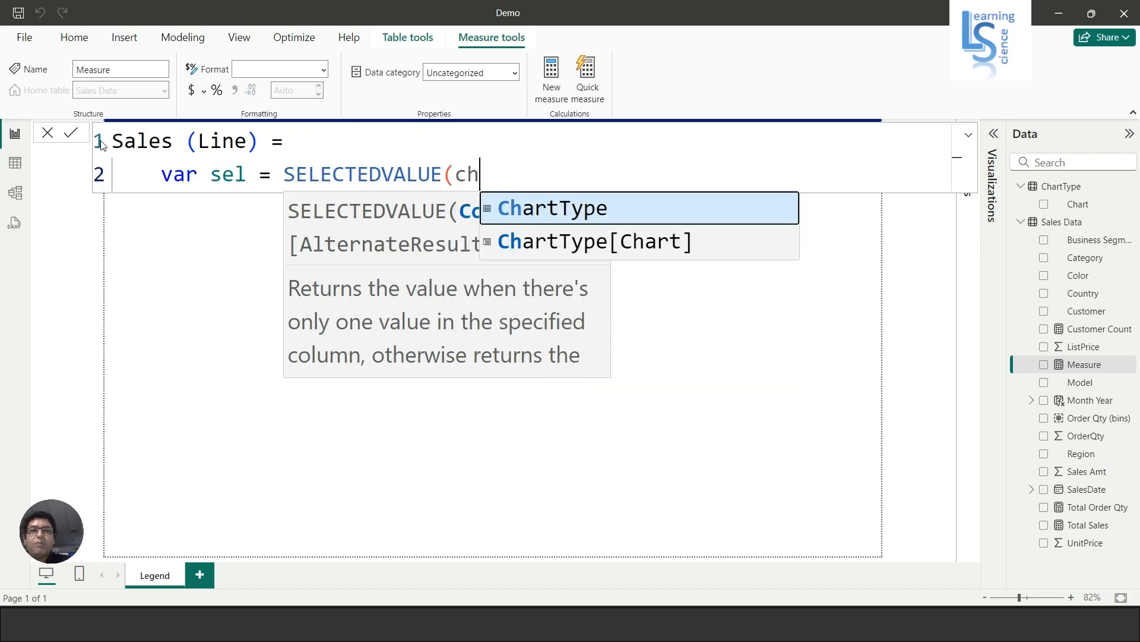
pyautogui.press('Down')
pyautogui.press('Tab')
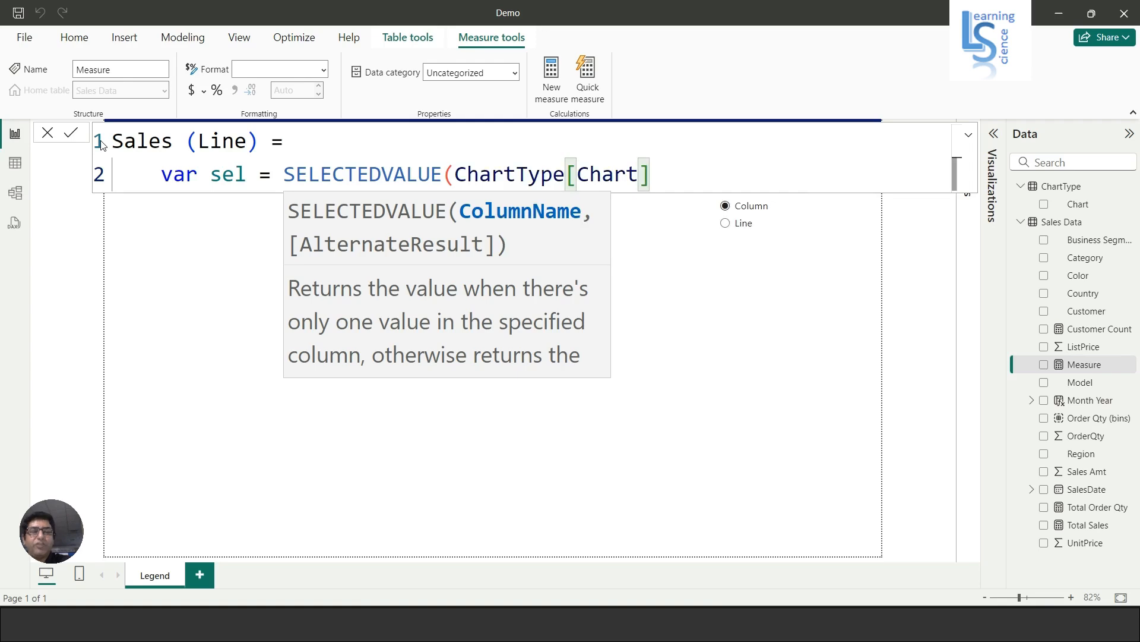
pyautogui.write(')')
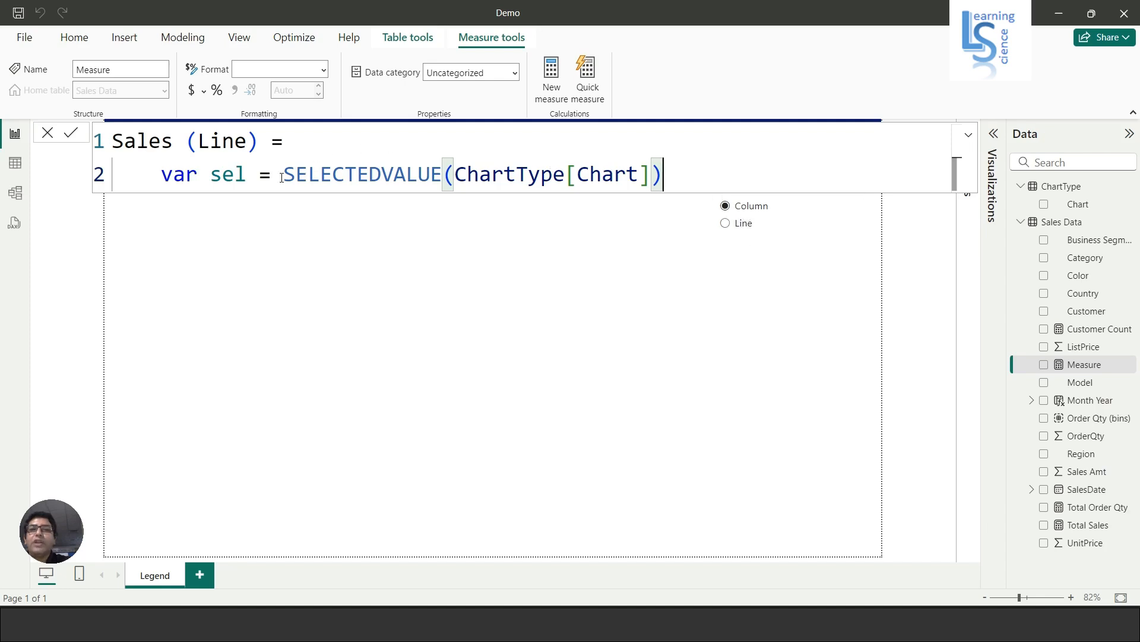
pyautogui.moveTo(283, 177); pyautogui.dragTo(673, 185)
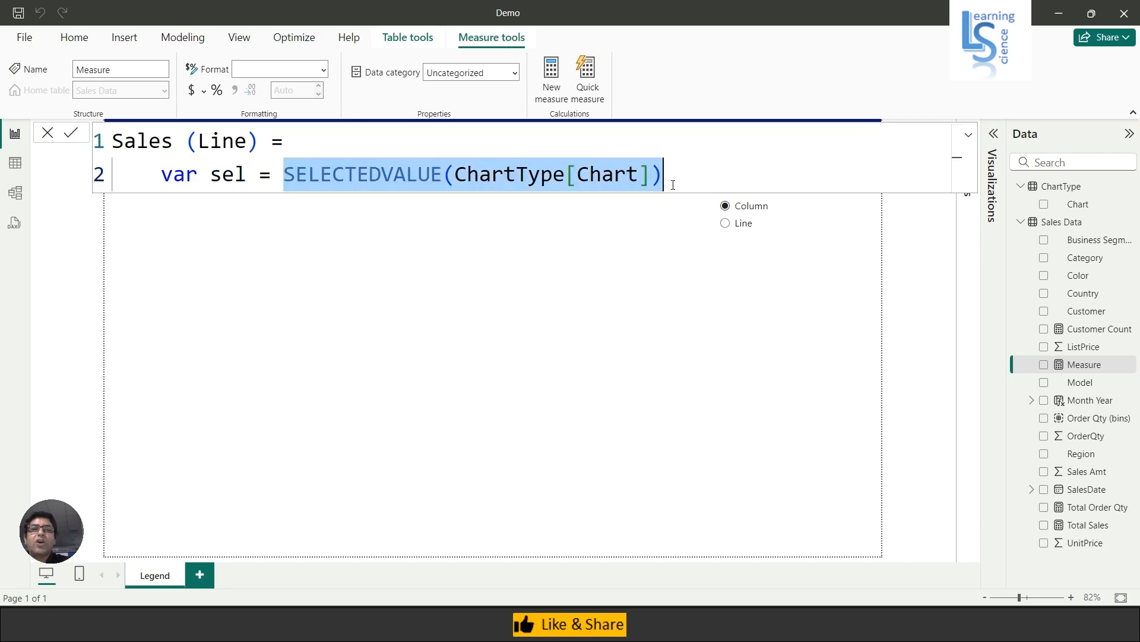
pyautogui.click(244, 179)
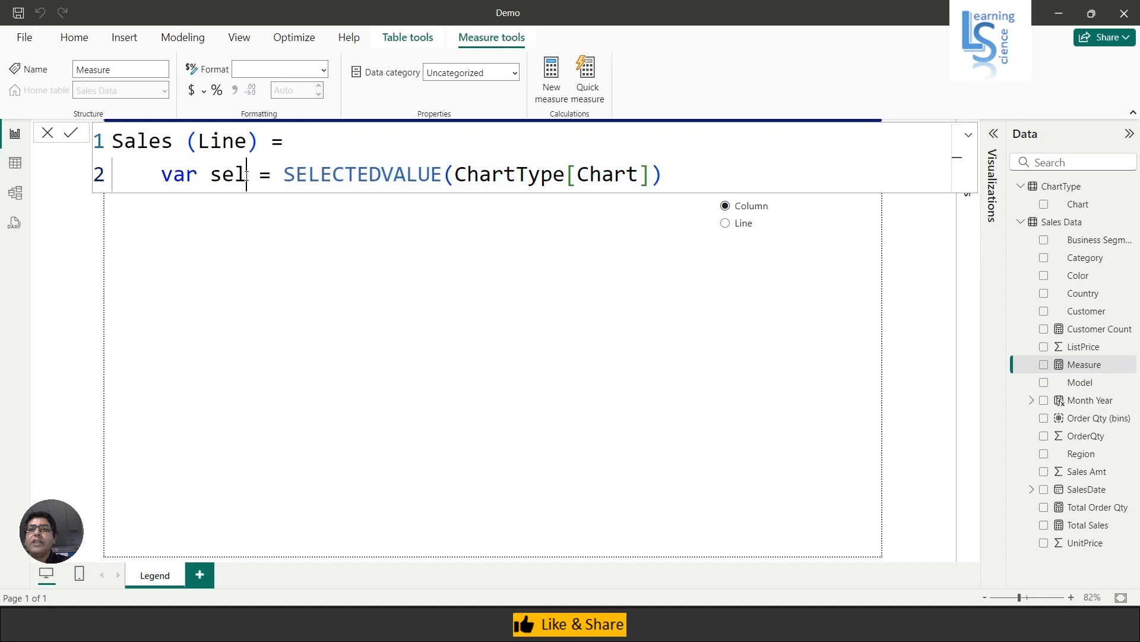
pyautogui.moveTo(245, 178); pyautogui.dragTo(210, 179)
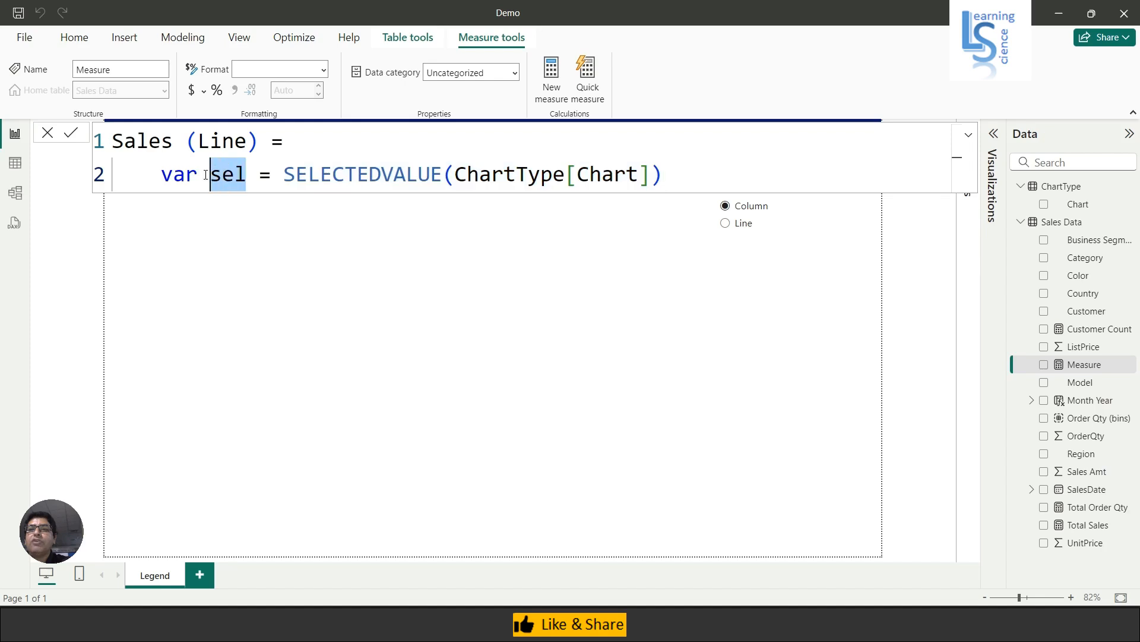
# On a third formula line, begin the declaration of a variable named val, up to its equals sign.
pyautogui.click(682, 172)
pyautogui.hotkey('shift', 'Return')
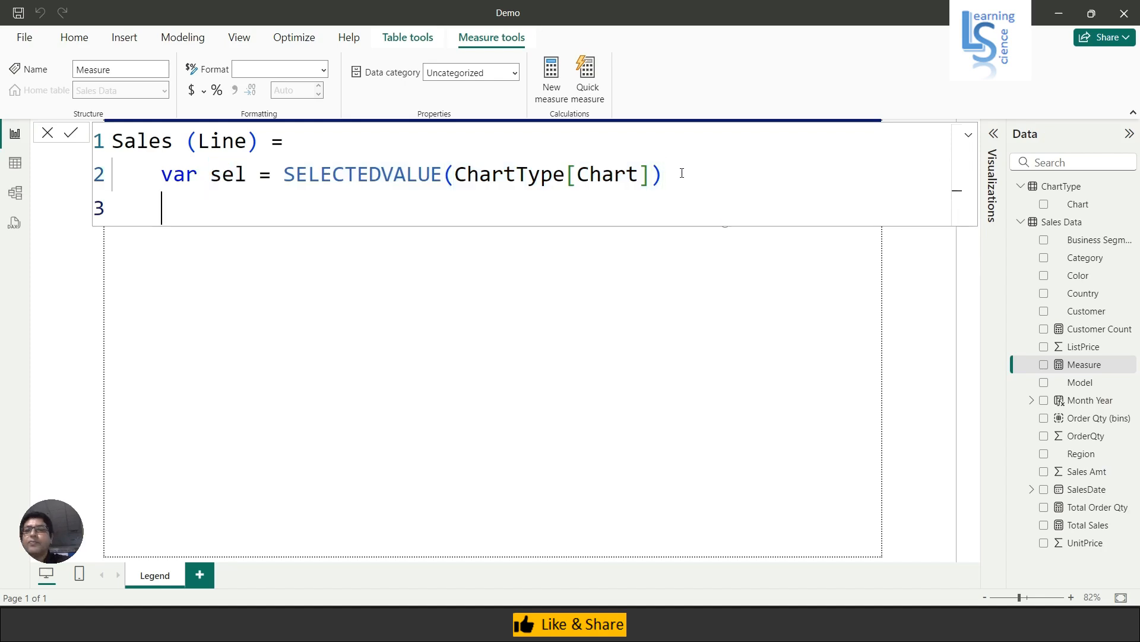
pyautogui.write('var')
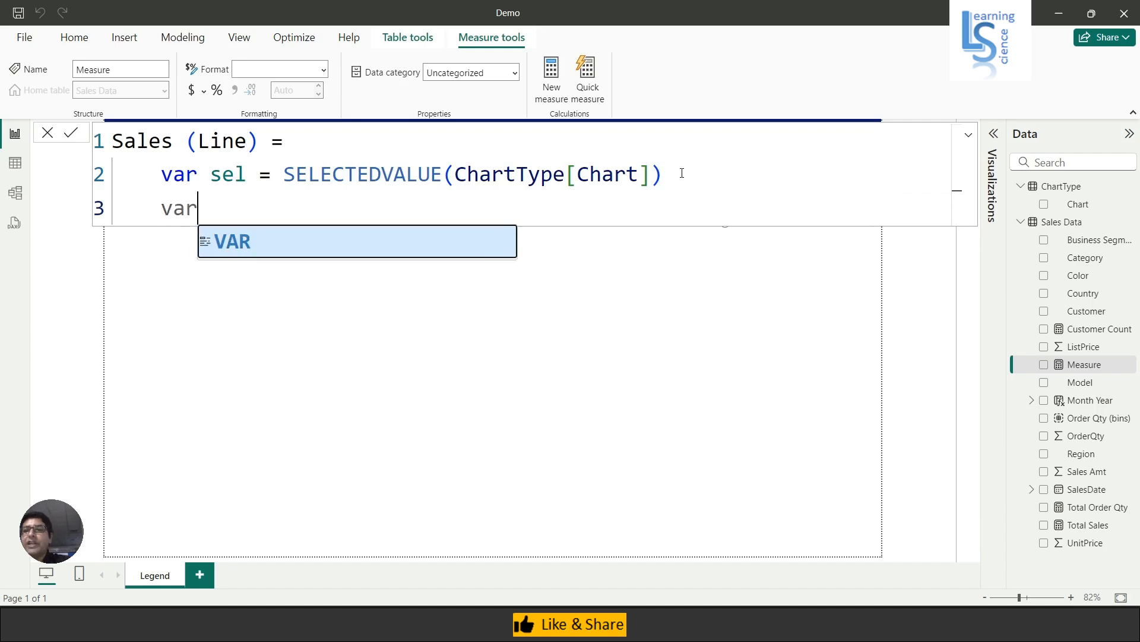
pyautogui.write(' va')
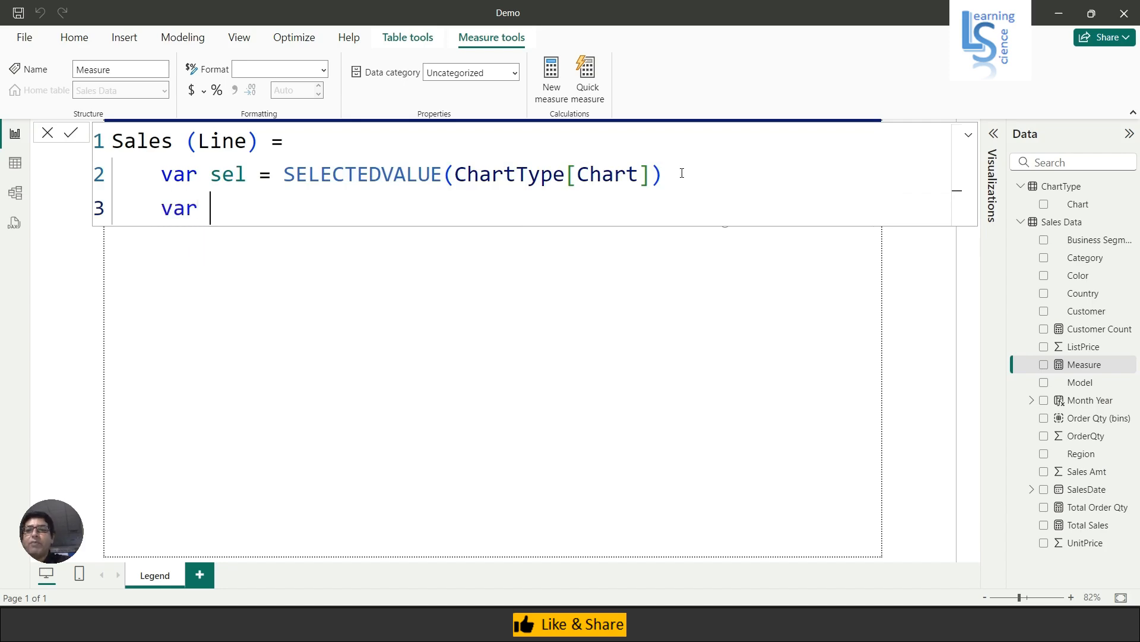
pyautogui.write('l ')
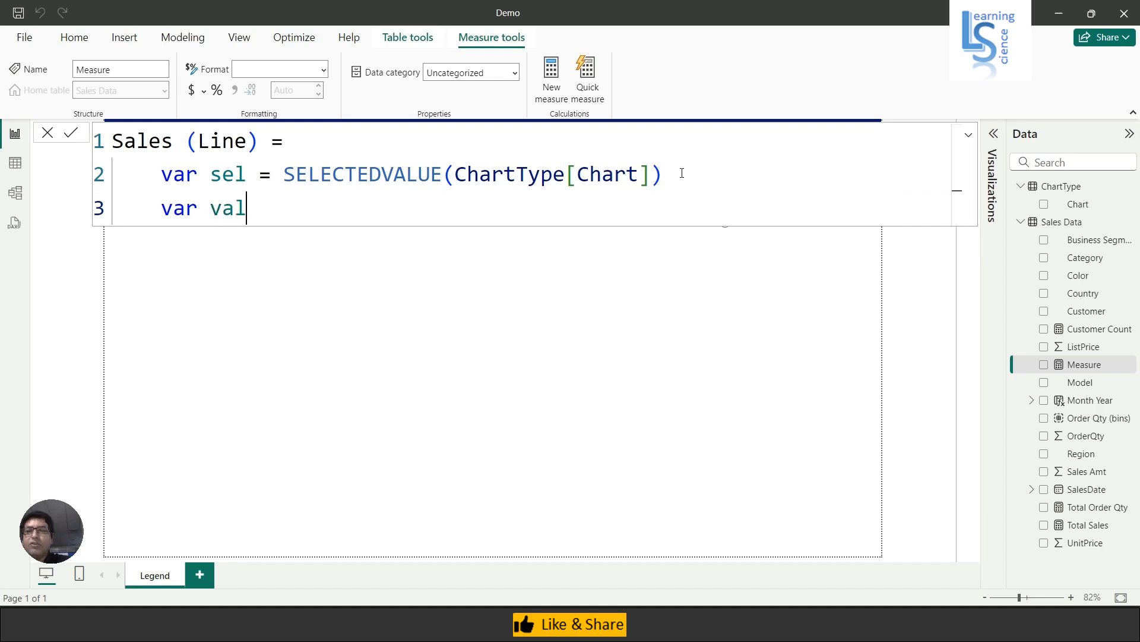
pyautogui.write('= ')
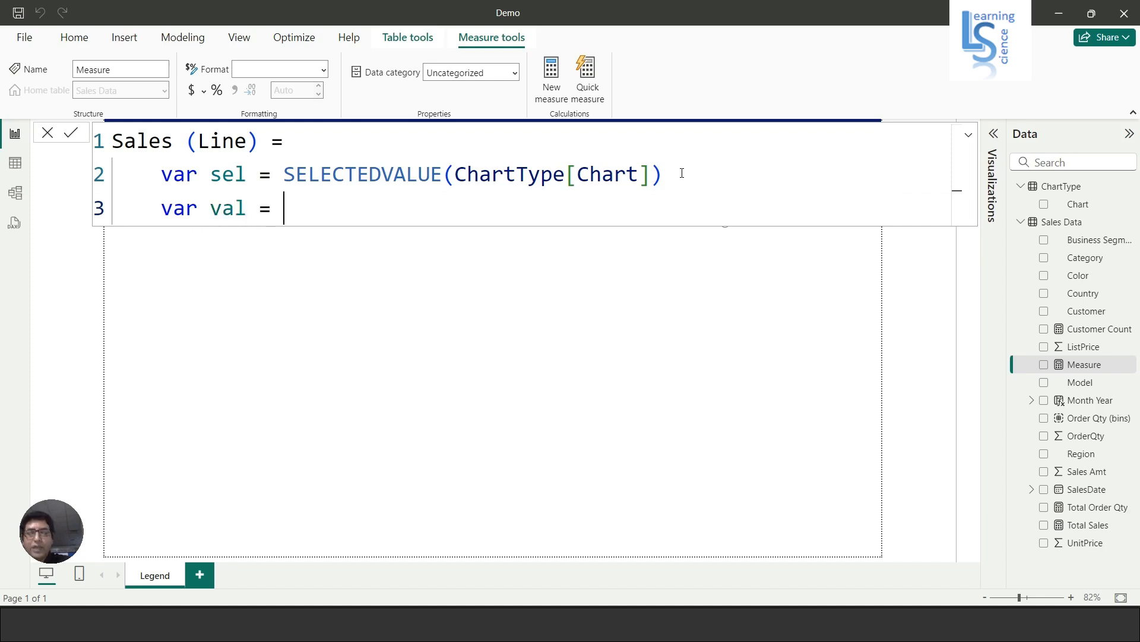
# Begin an IF function as the value of val, with the condition sel = "Line" followed by a comma.
pyautogui.write('If')
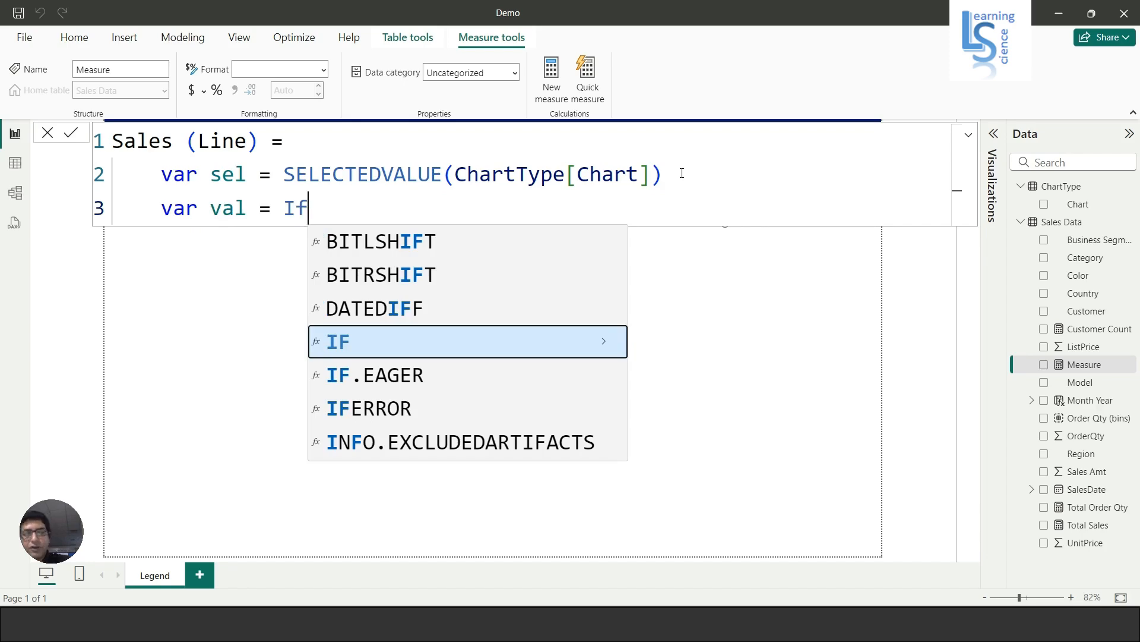
pyautogui.write('(sle')
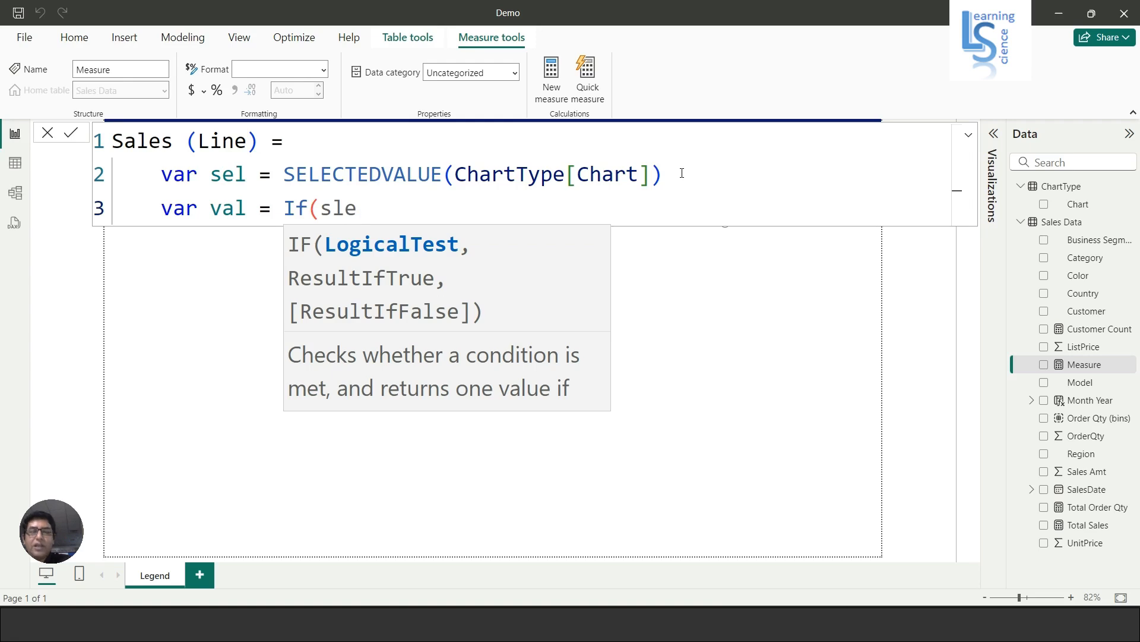
pyautogui.press('BackSpace')
pyautogui.press('BackSpace')
pyautogui.write('e')
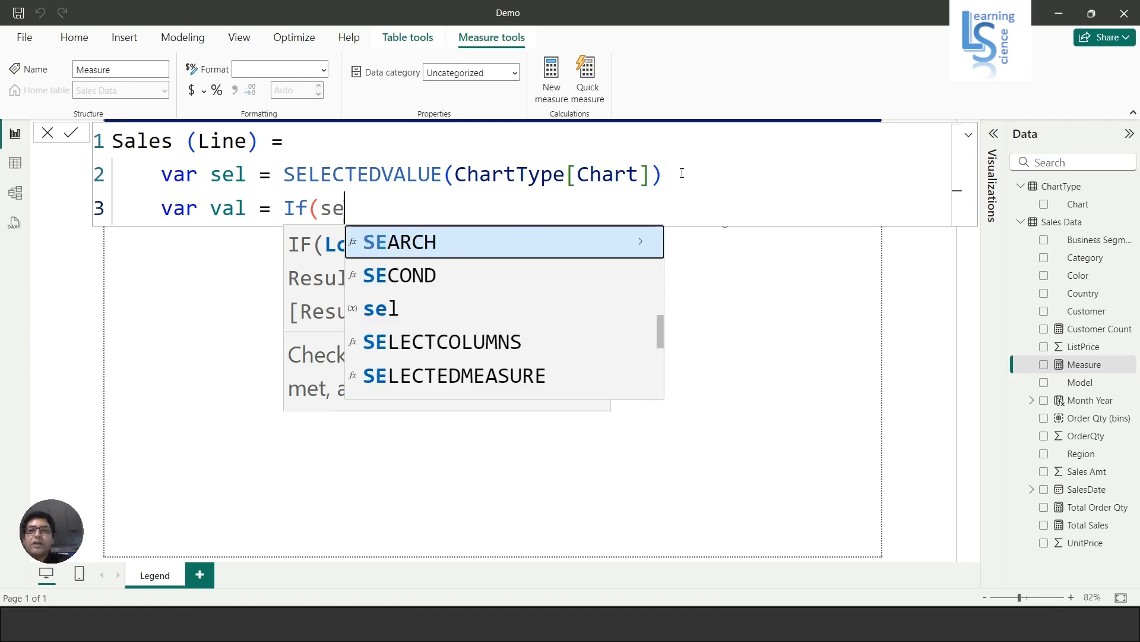
pyautogui.write('l ')
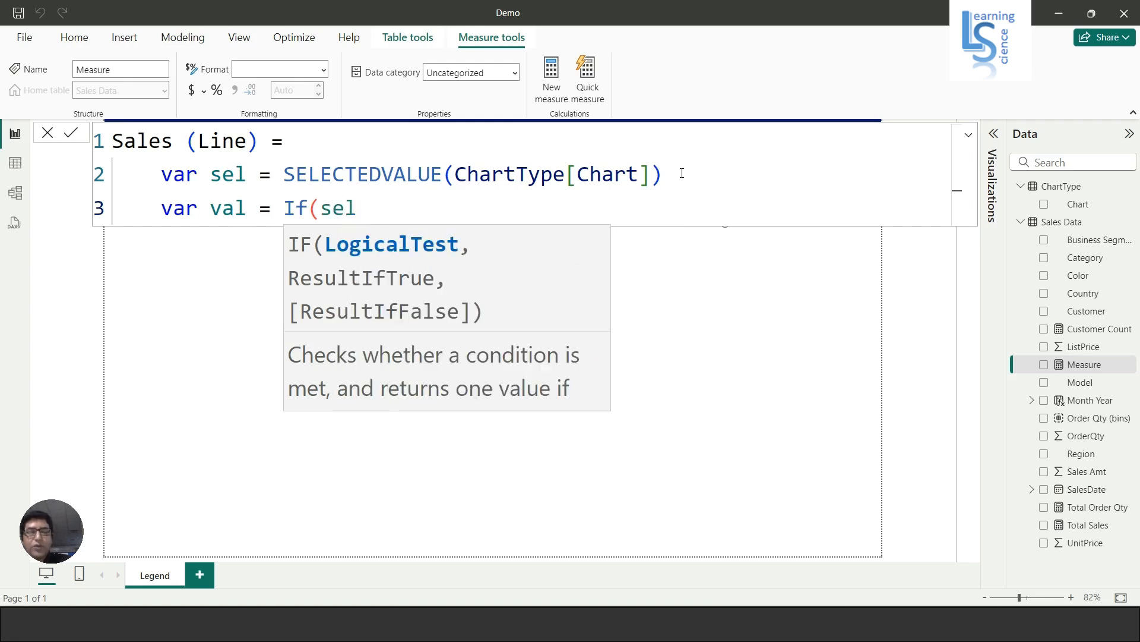
pyautogui.write('= ')
pyautogui.write('"Lin')
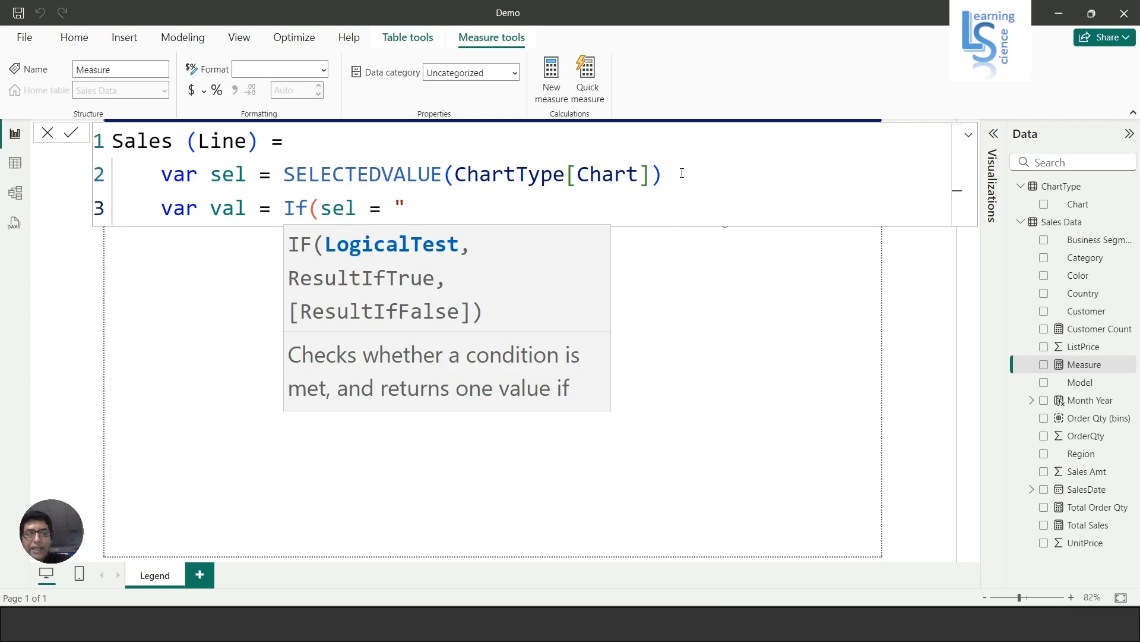
pyautogui.write('e"')
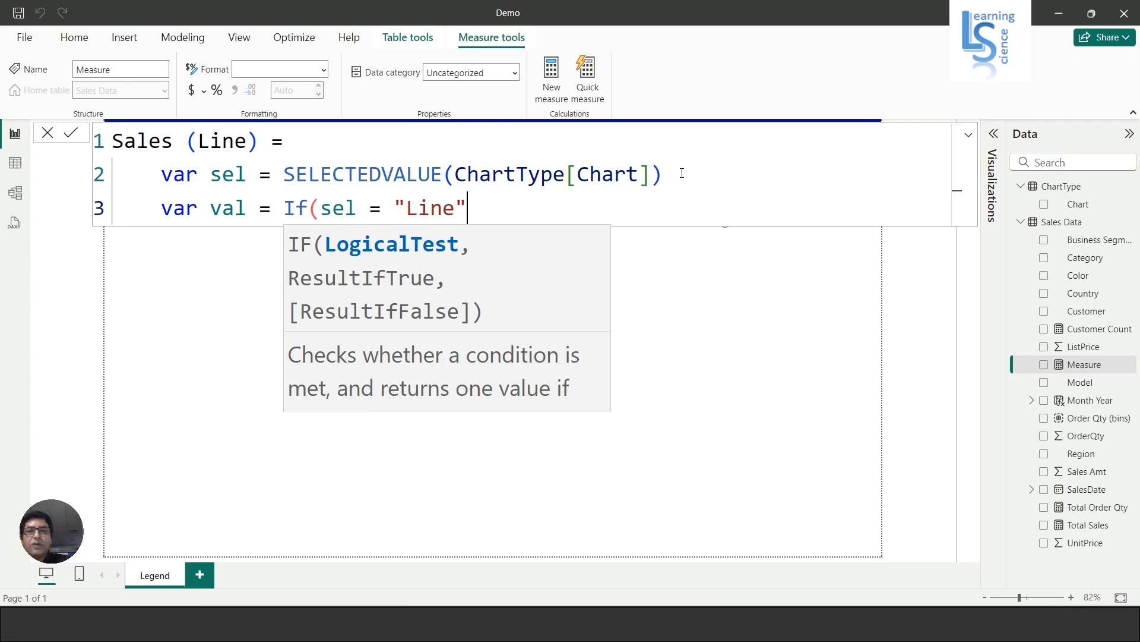
pyautogui.write(',')
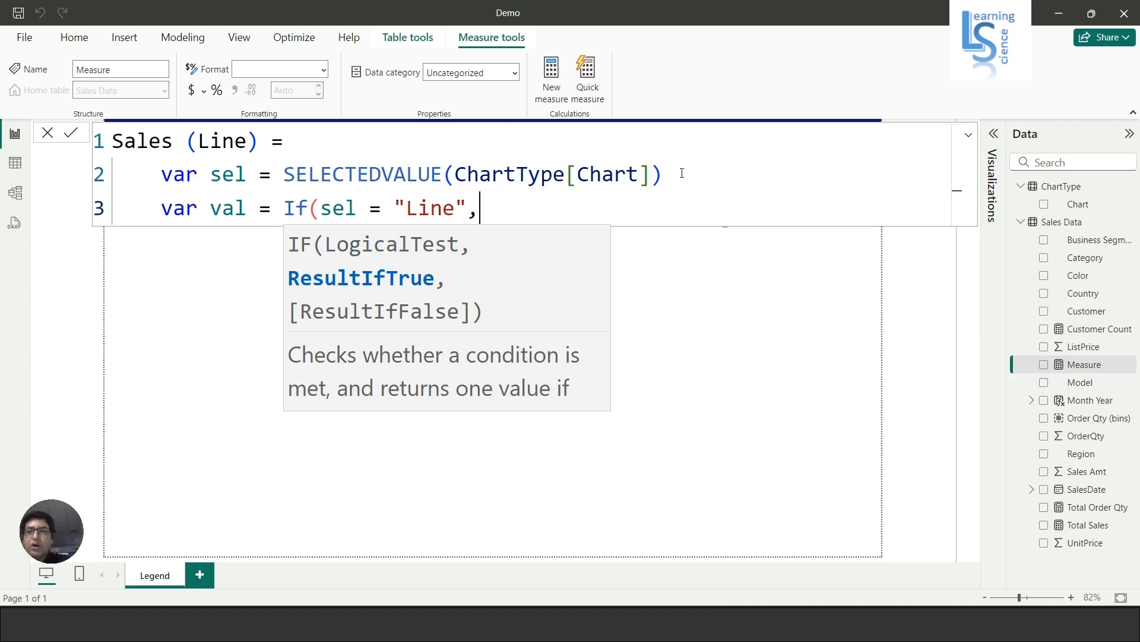
# On a new indented line, enter the [Total Sales] measure as the IF function's true result, followed by a comma.
pyautogui.hotkey('shift', 'Return')
pyautogui.press('Tab')
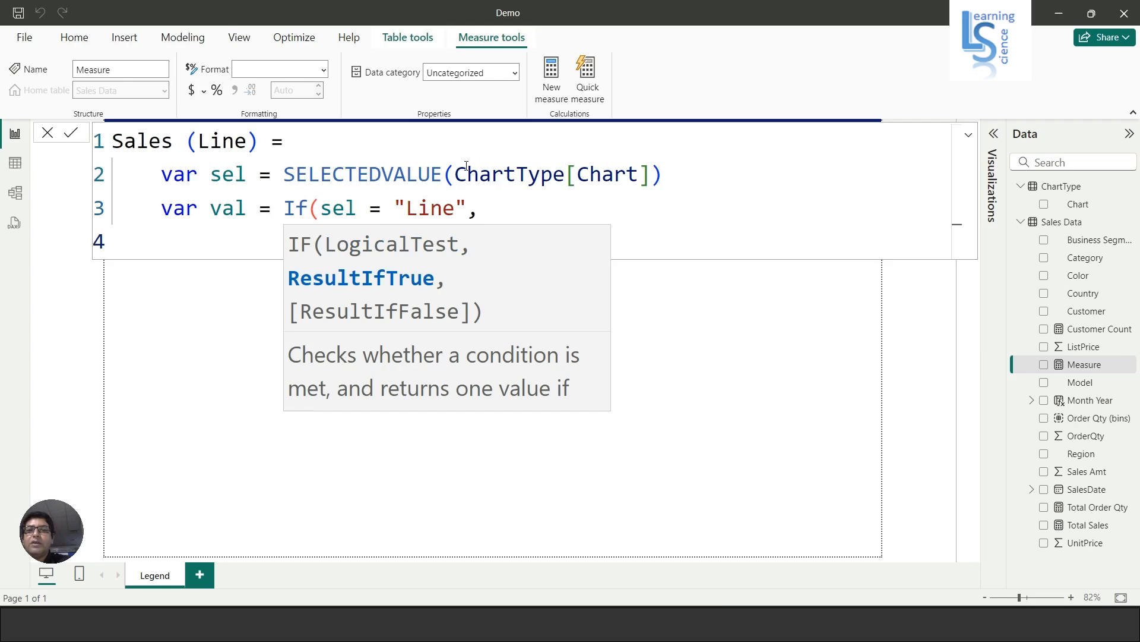
pyautogui.click(408, 208)
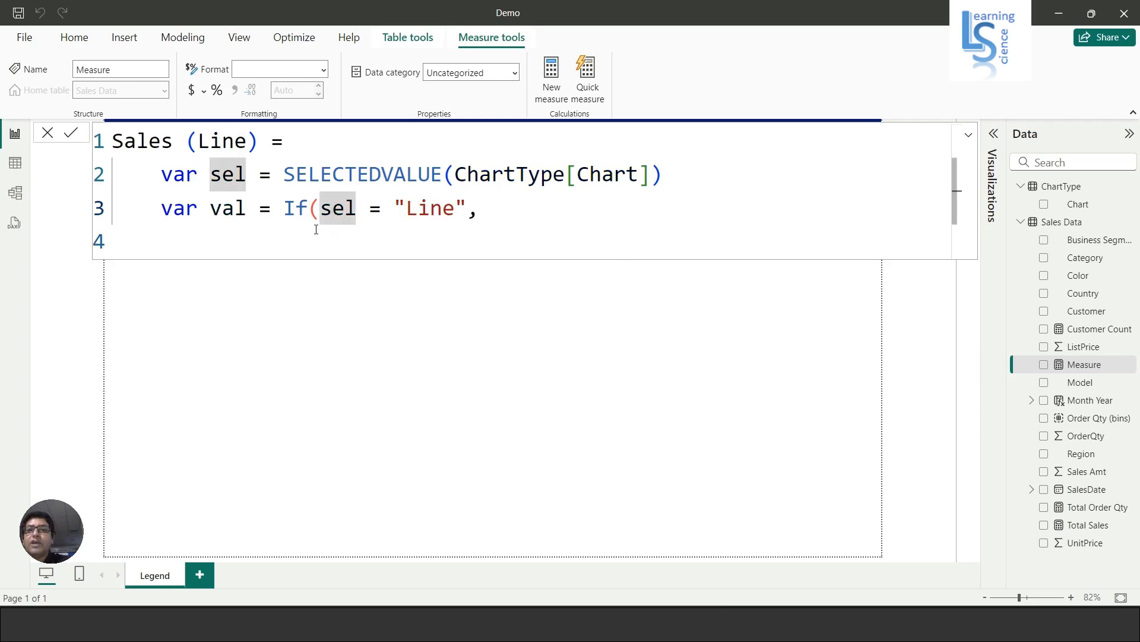
pyautogui.click(382, 235)
pyautogui.write('[')
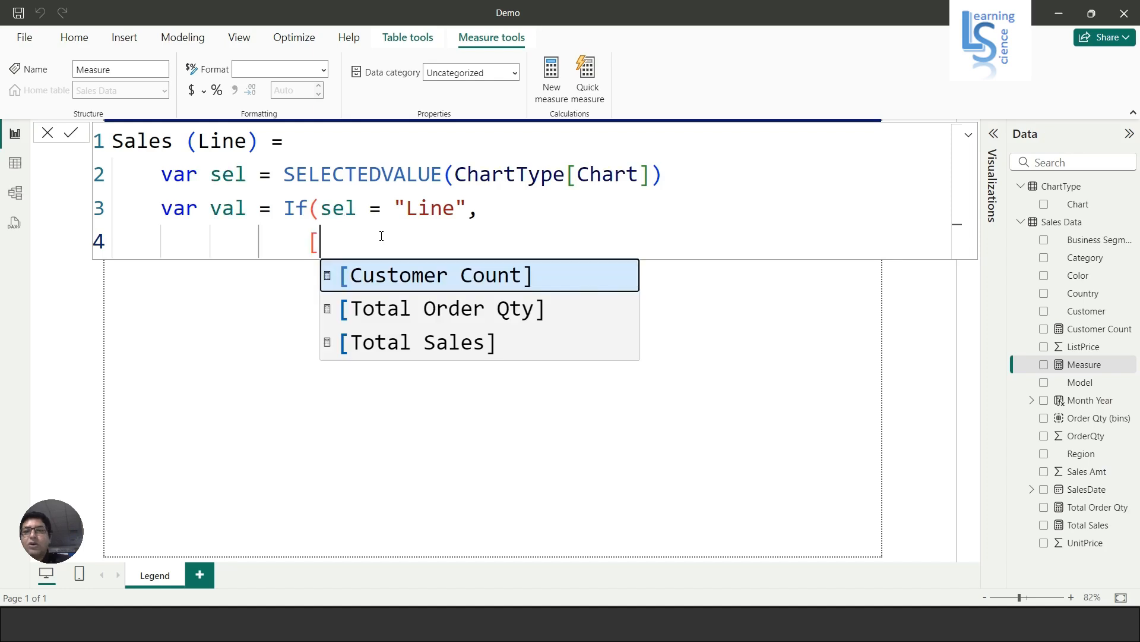
pyautogui.write('ta')
pyautogui.press('Down')
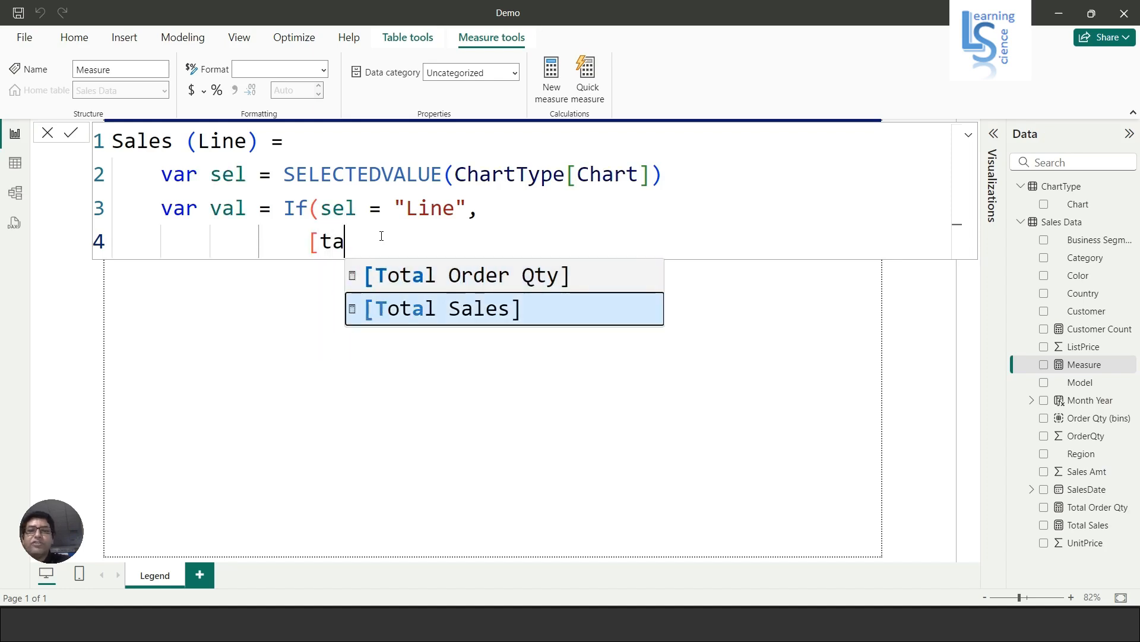
pyautogui.press('Tab')
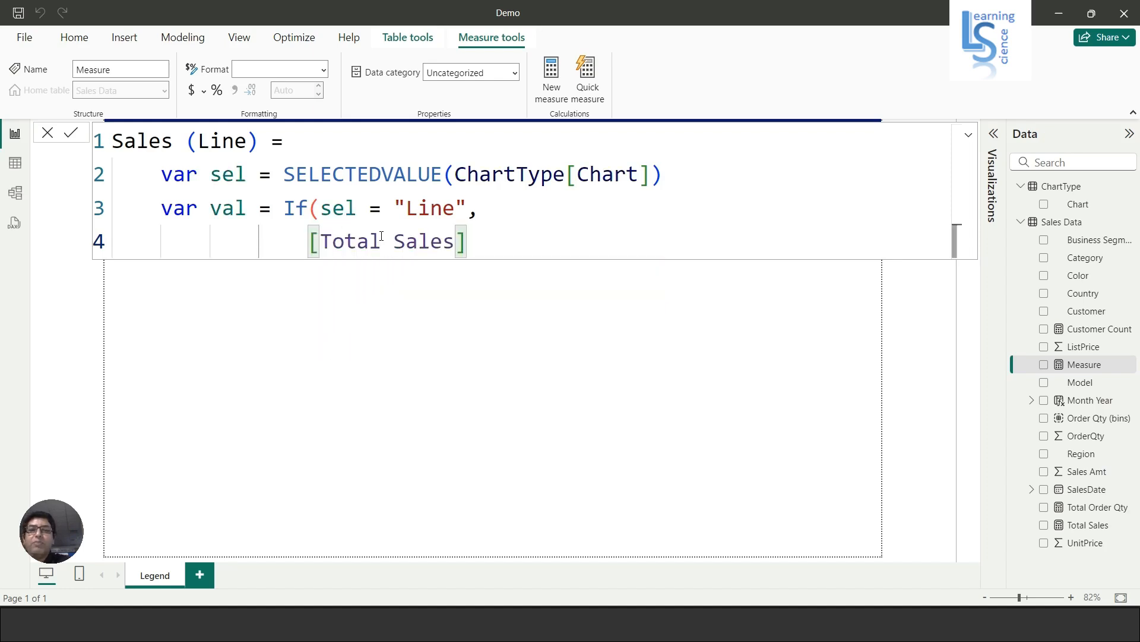
pyautogui.write(',')
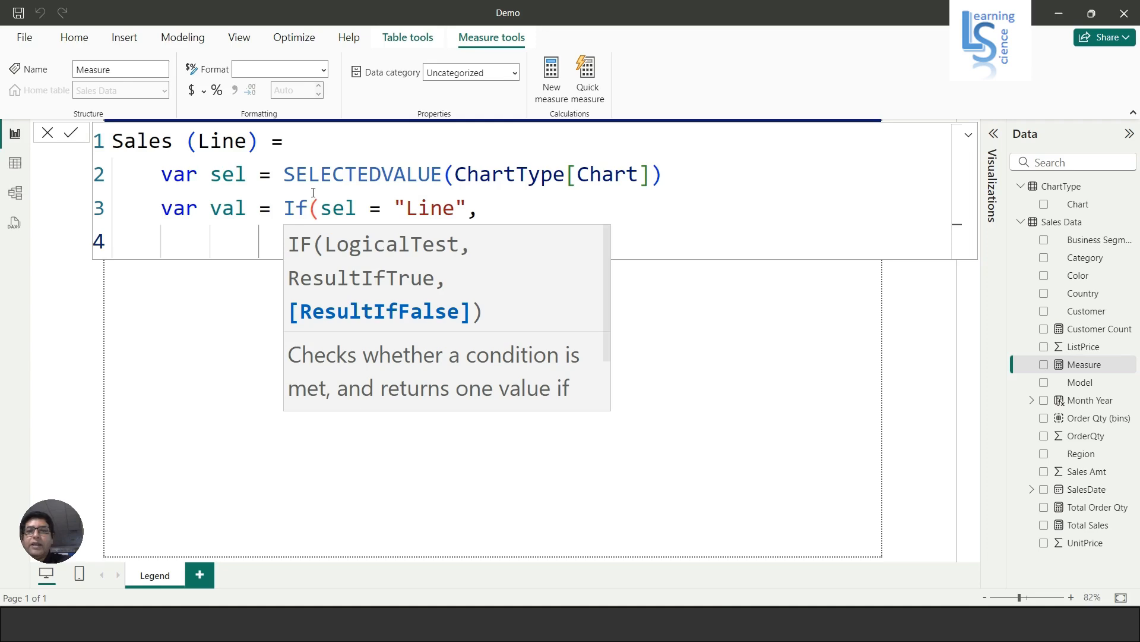
# Enter BLANK() as the IF function's false result on a fifth line and start a sixth line below it.
pyautogui.click(416, 209)
pyautogui.click(493, 244)
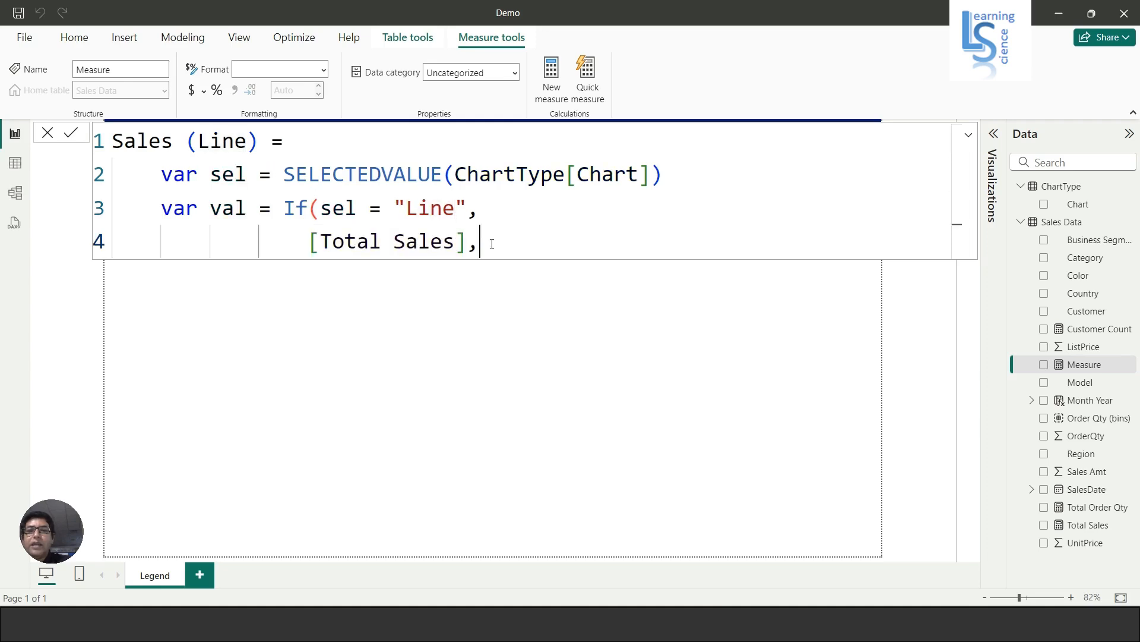
pyautogui.hotkey('shift', 'Return')
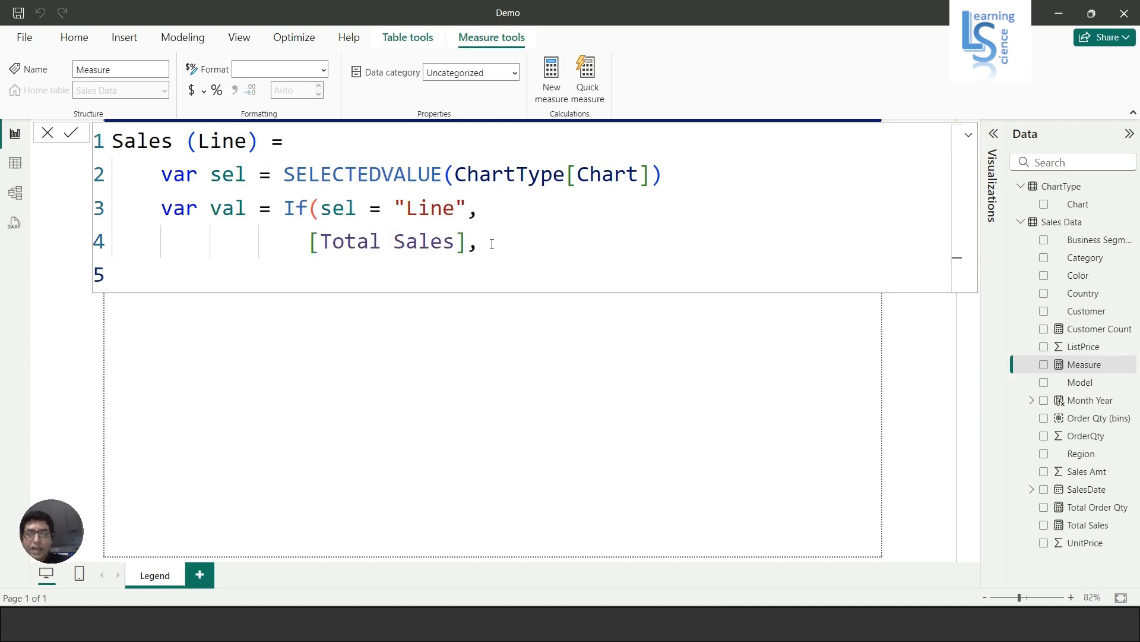
pyautogui.write('bl')
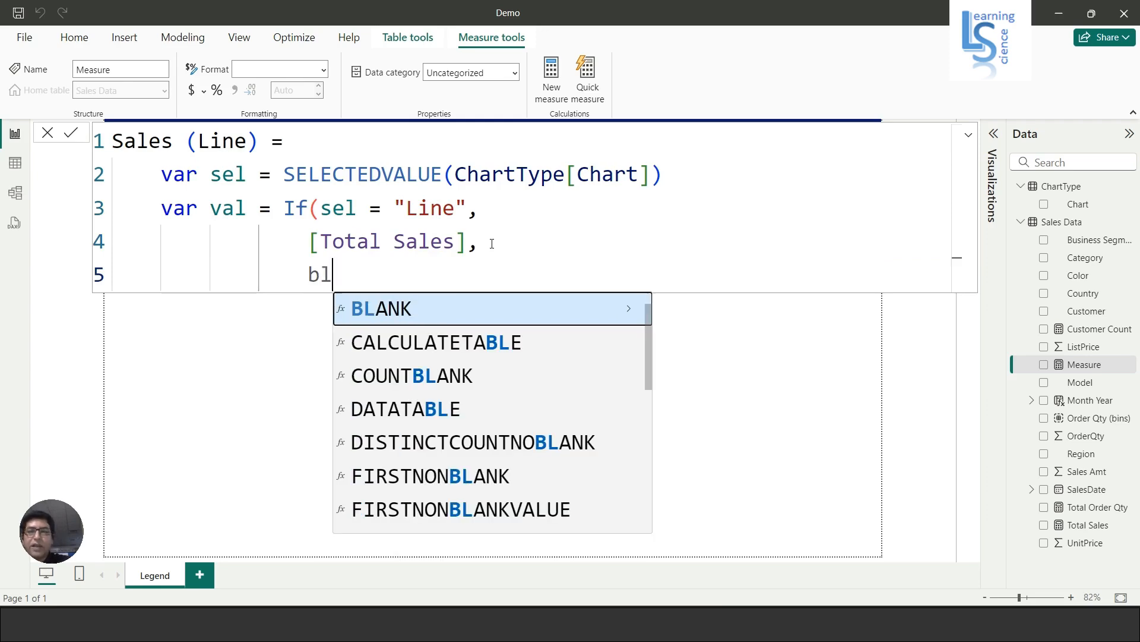
pyautogui.press('Tab')
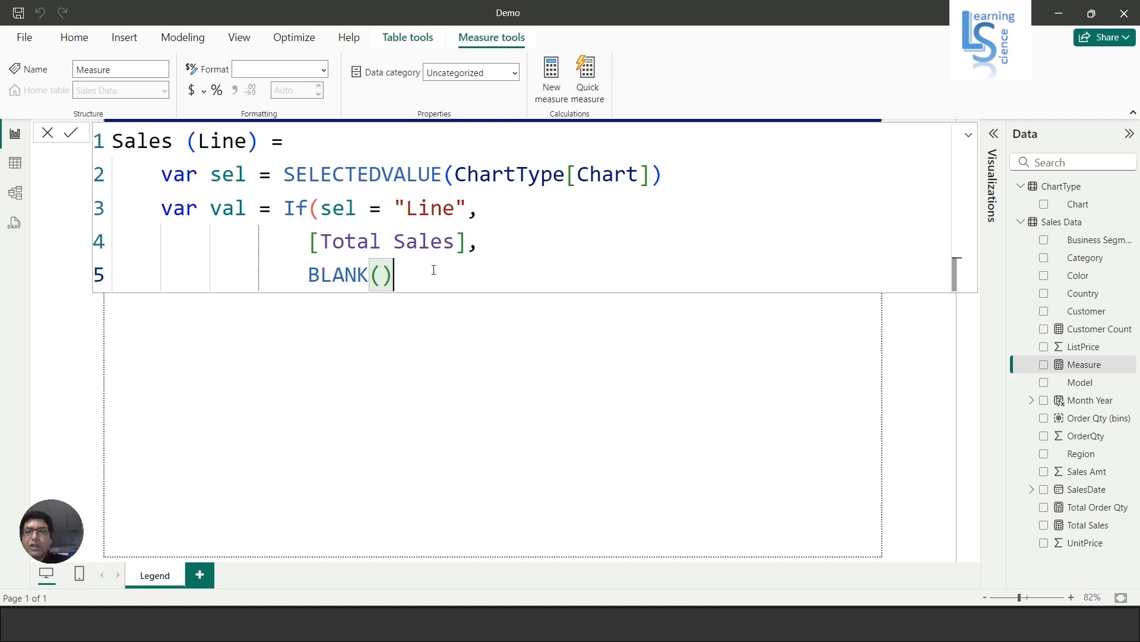
pyautogui.hotkey('shift', 'Return')
pyautogui.press('BackSpace')
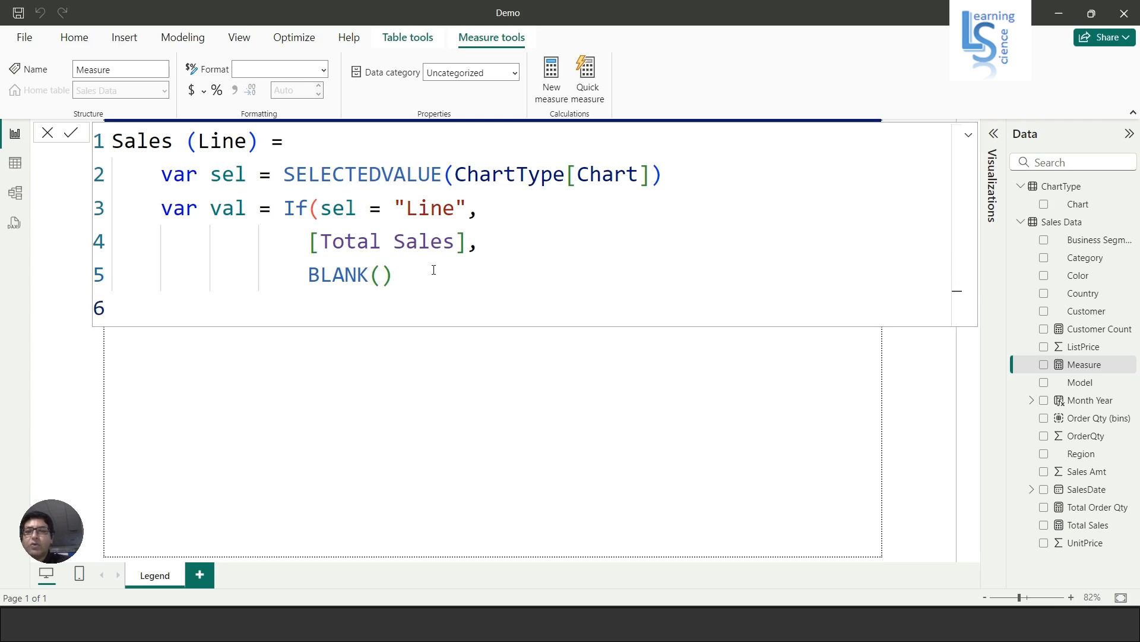
# Close the IF function with a parenthesis on the sixth line and add RETURN val on a seventh line.
pyautogui.write(')')
pyautogui.press('BackSpace')
pyautogui.press('BackSpace')
pyautogui.press('BackSpace')
pyautogui.write(')')
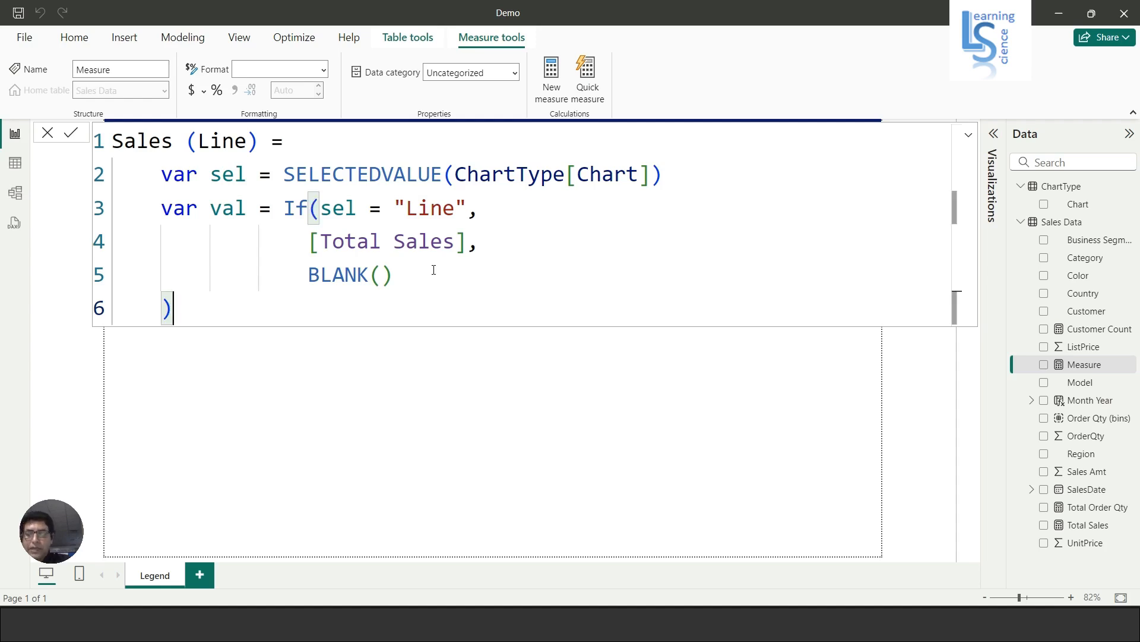
pyautogui.hotkey('shift', 'Return')
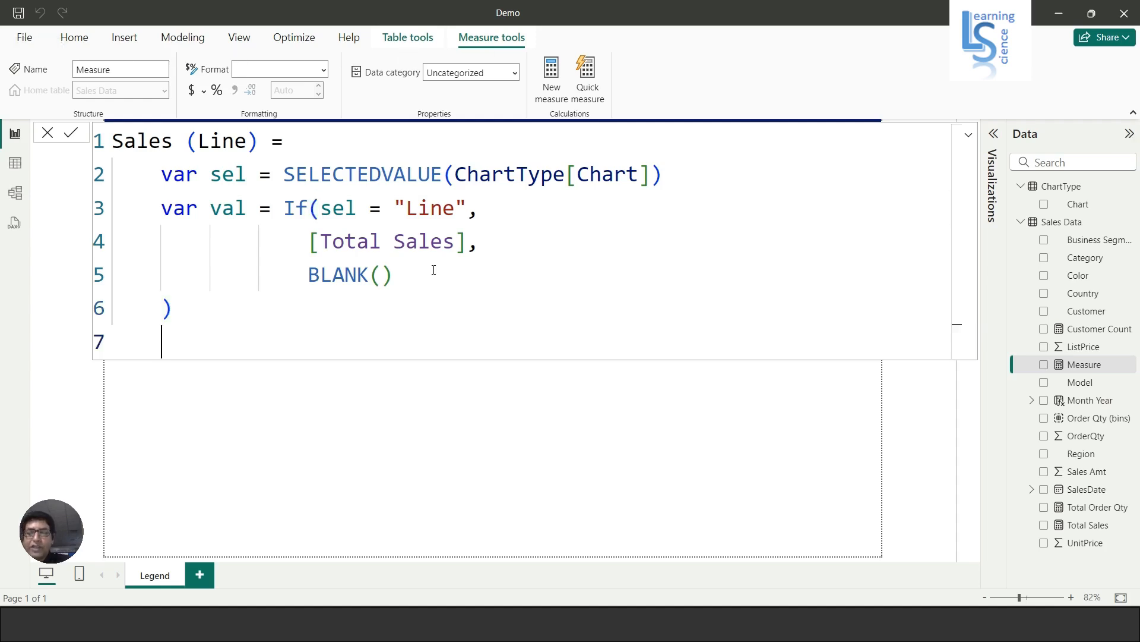
pyautogui.write('RETURN va')
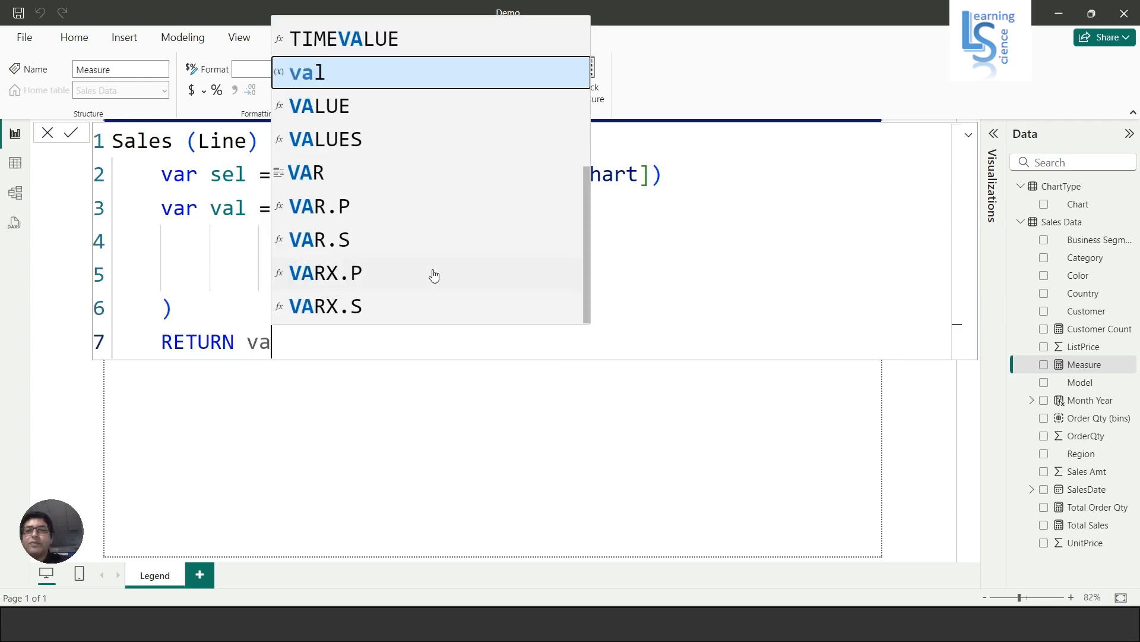
pyautogui.click(361, 72)
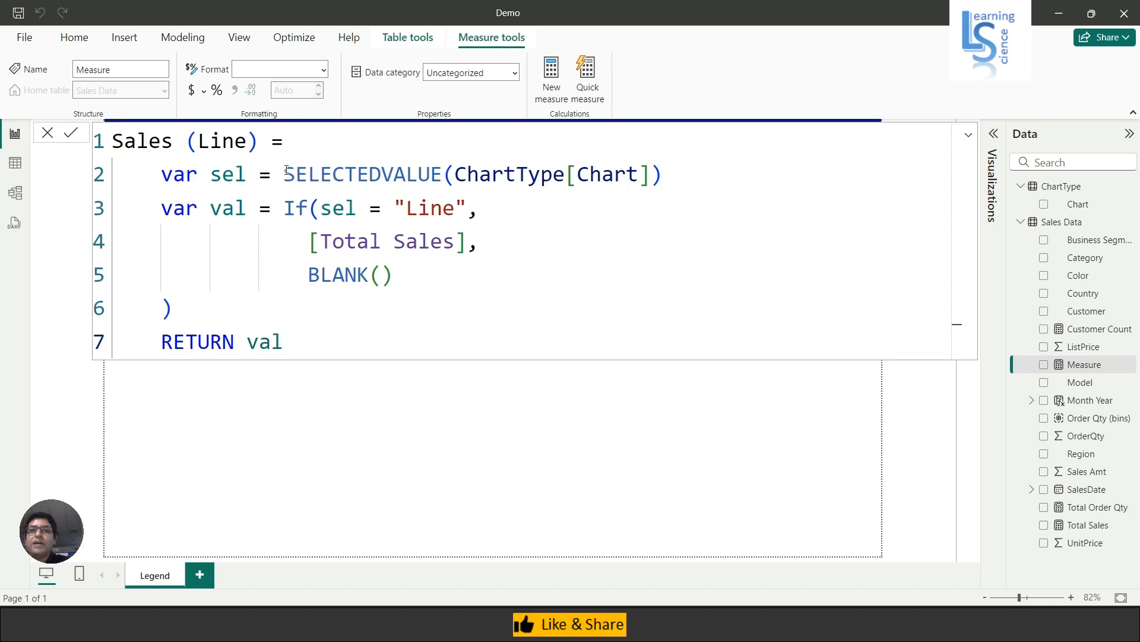
# Review the sel and [Total Sales] expressions, commit the Sales (Line) measure, and collapse the formula editor.
pyautogui.moveTo(285, 174); pyautogui.dragTo(671, 166)
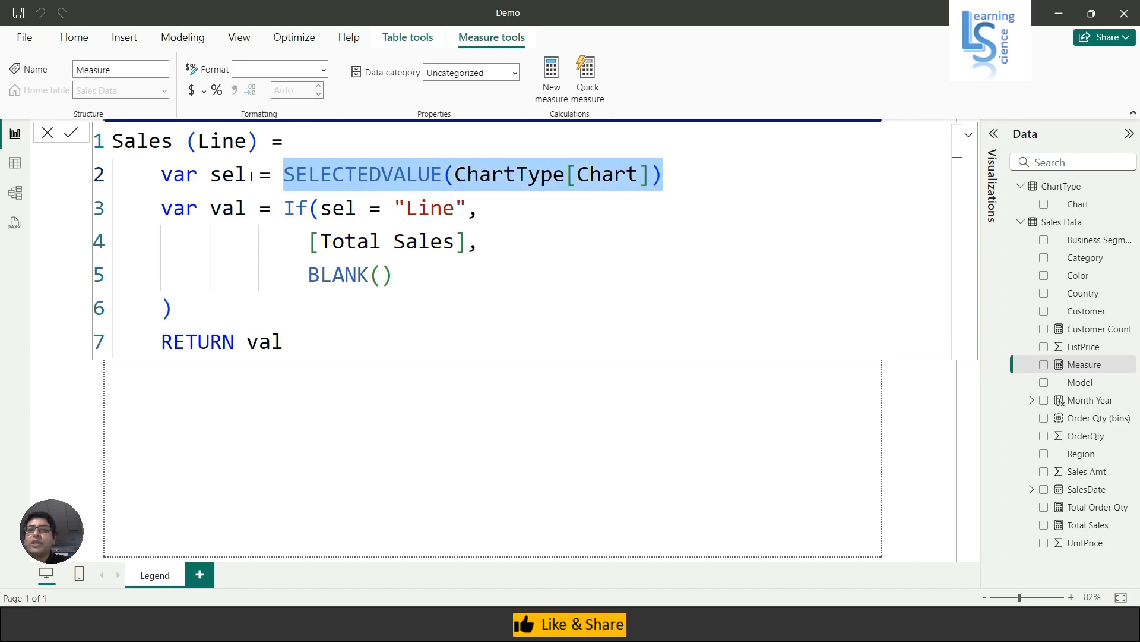
pyautogui.moveTo(249, 174); pyautogui.dragTo(210, 174)
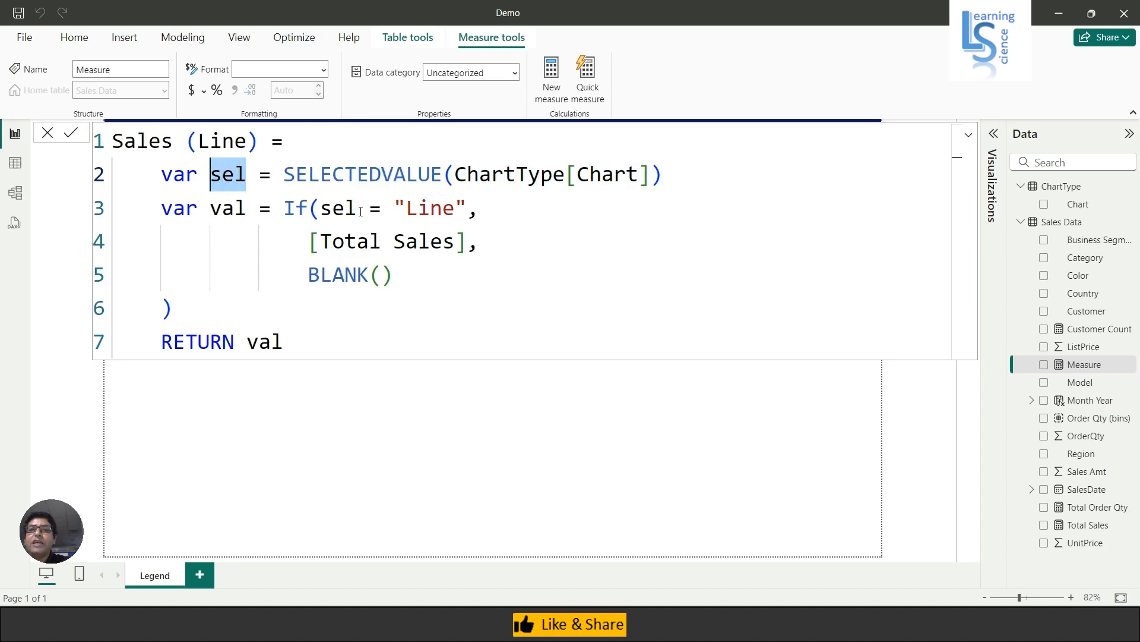
pyautogui.moveTo(356, 208); pyautogui.dragTo(482, 238)
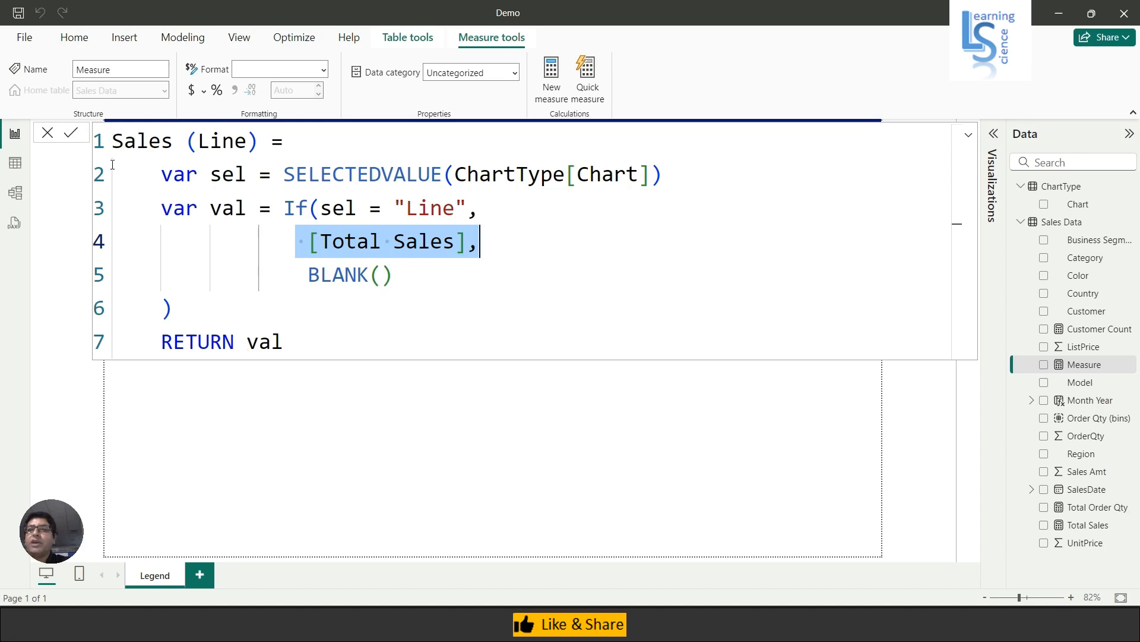
pyautogui.click(72, 135)
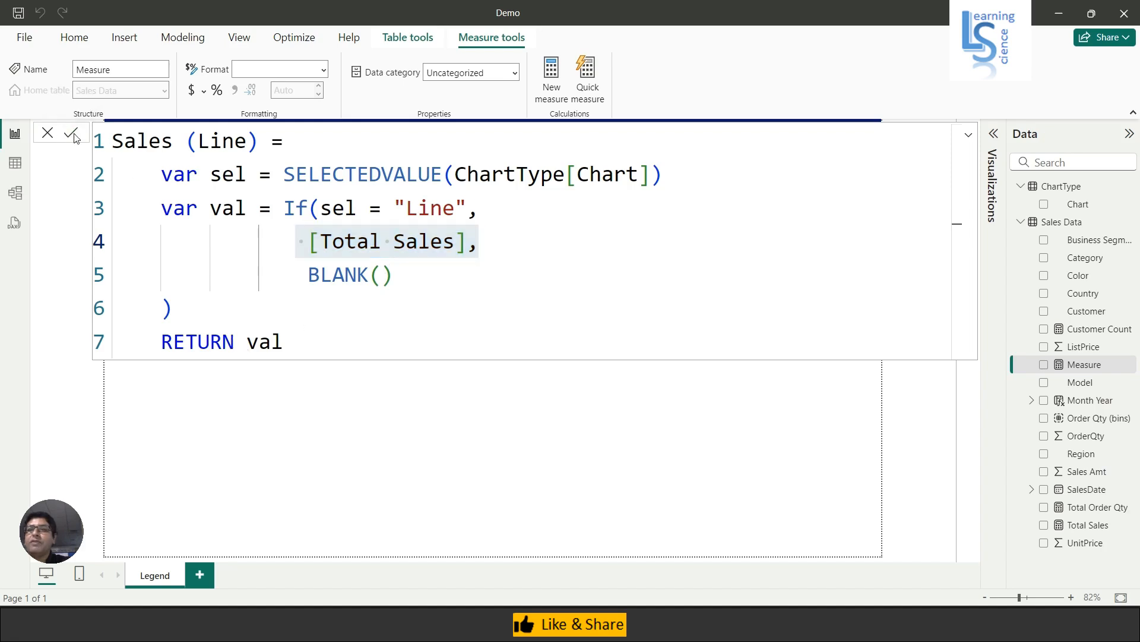
pyautogui.click(969, 139)
pyautogui.click(969, 139)
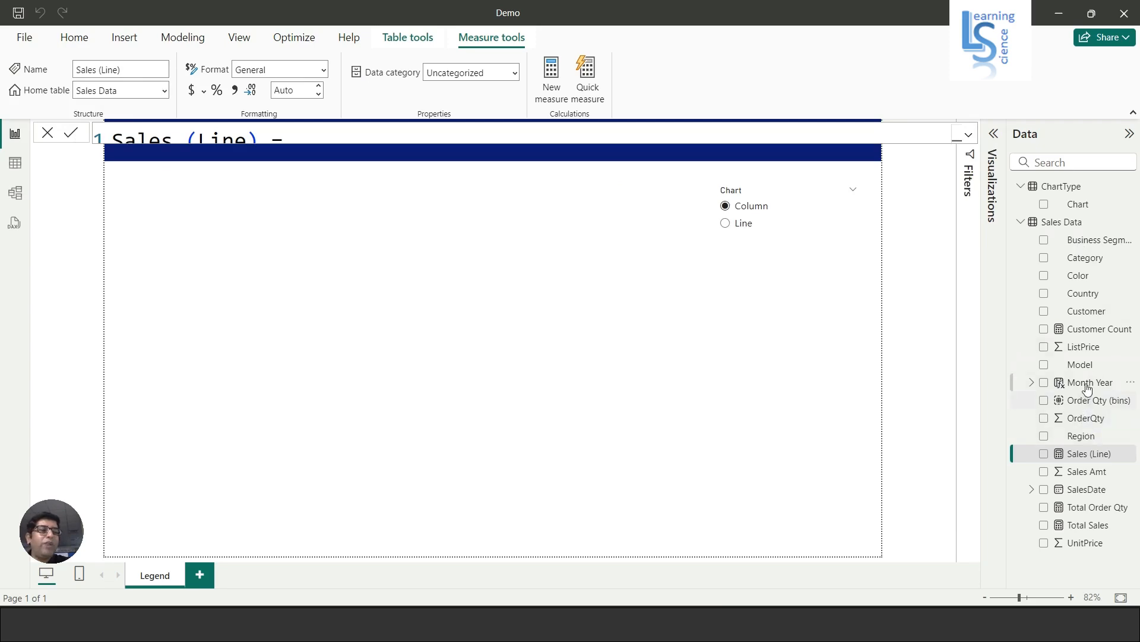
# Create a new measure in the Sales Data table named Sales (Column) and start a second formula line after its equals sign.
pyautogui.rightClick(1080, 366)
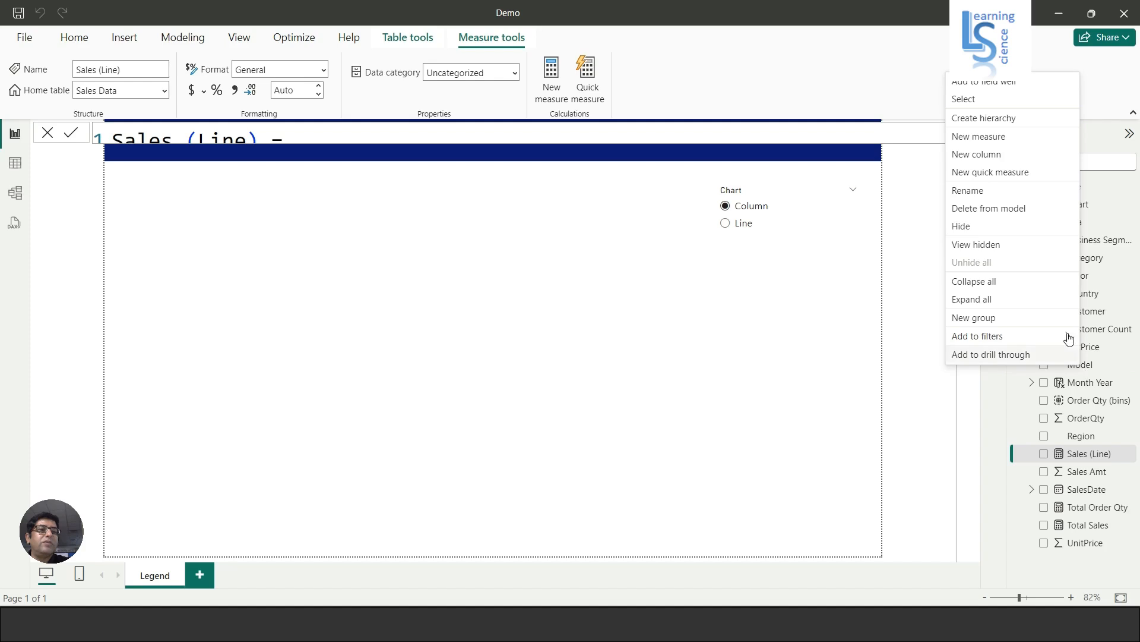
pyautogui.click(992, 138)
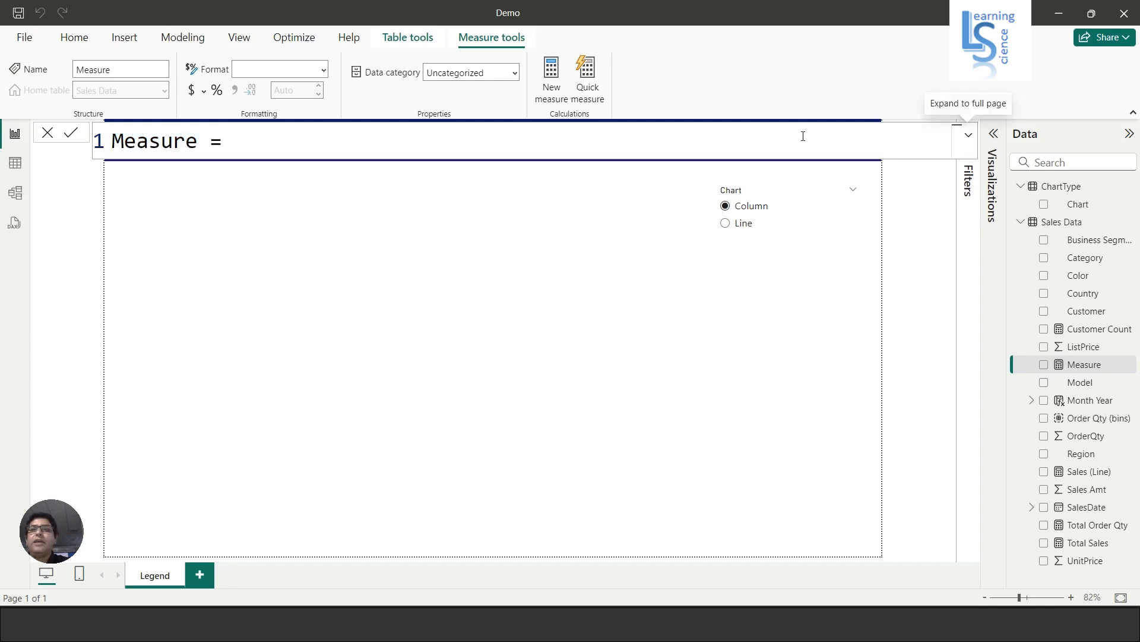
pyautogui.moveTo(197, 141); pyautogui.dragTo(107, 140)
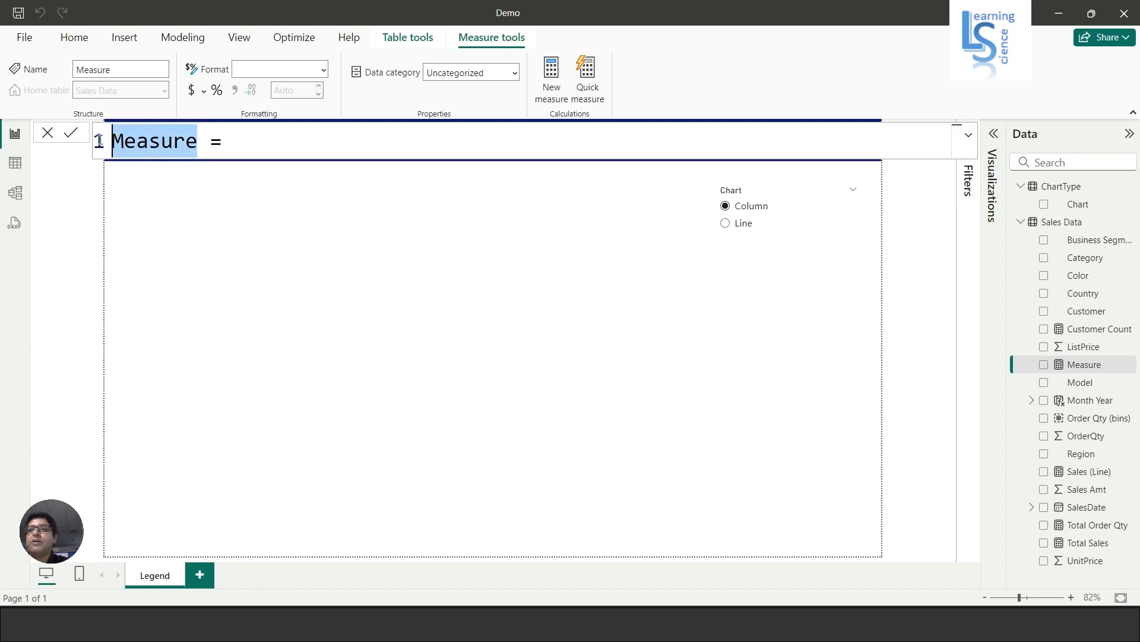
pyautogui.write('To')
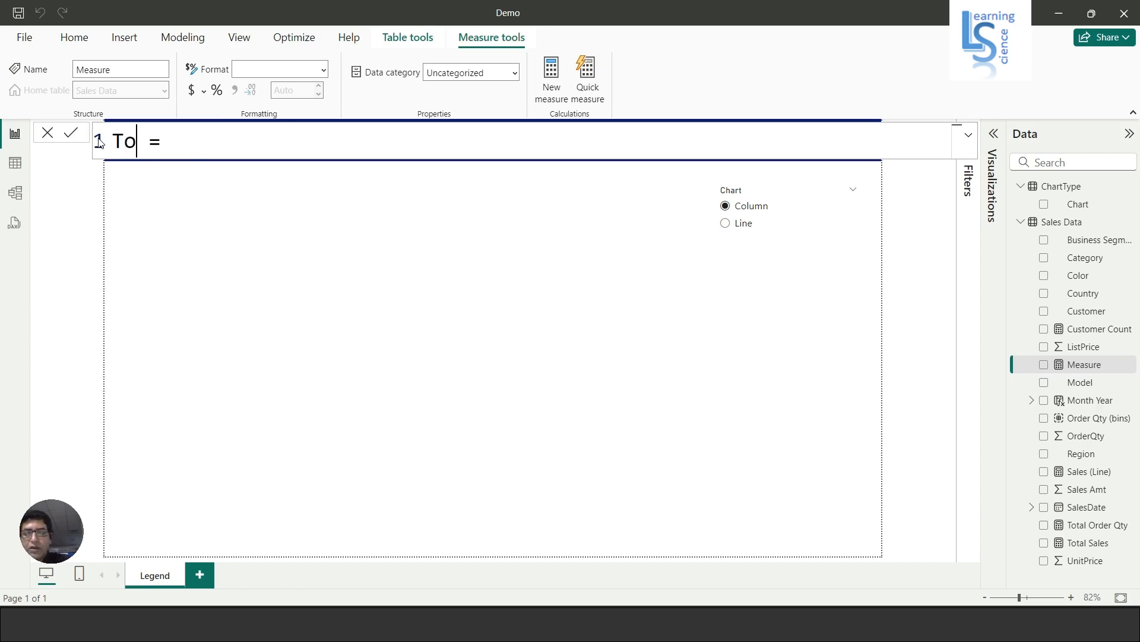
pyautogui.press('BackSpace')
pyautogui.press('BackSpace')
pyautogui.write('Sales')
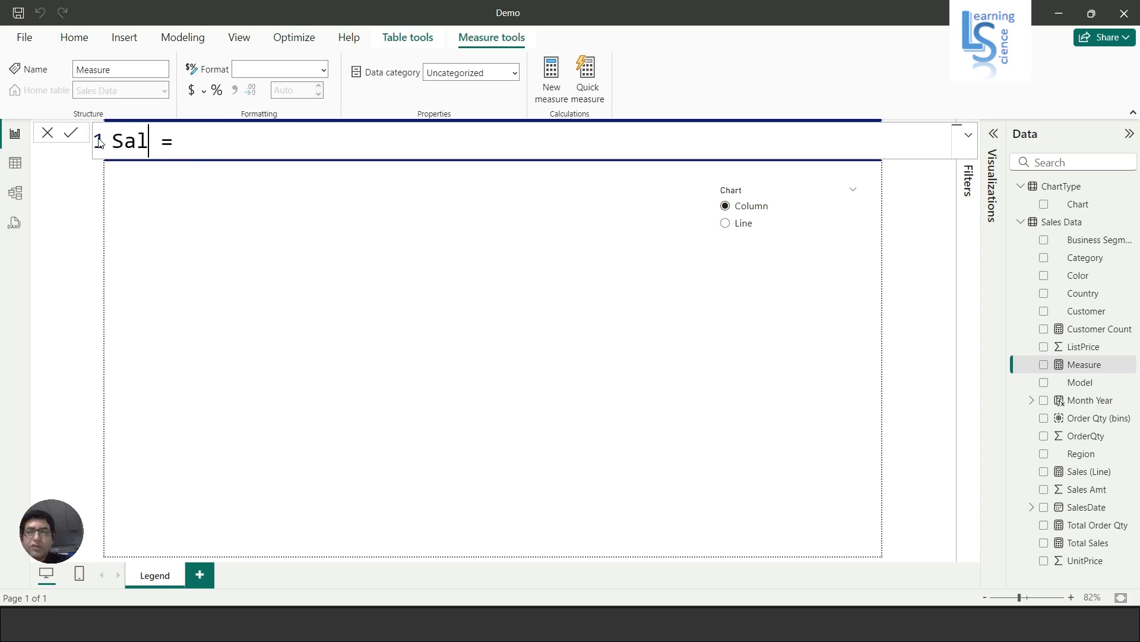
pyautogui.write(' (Col')
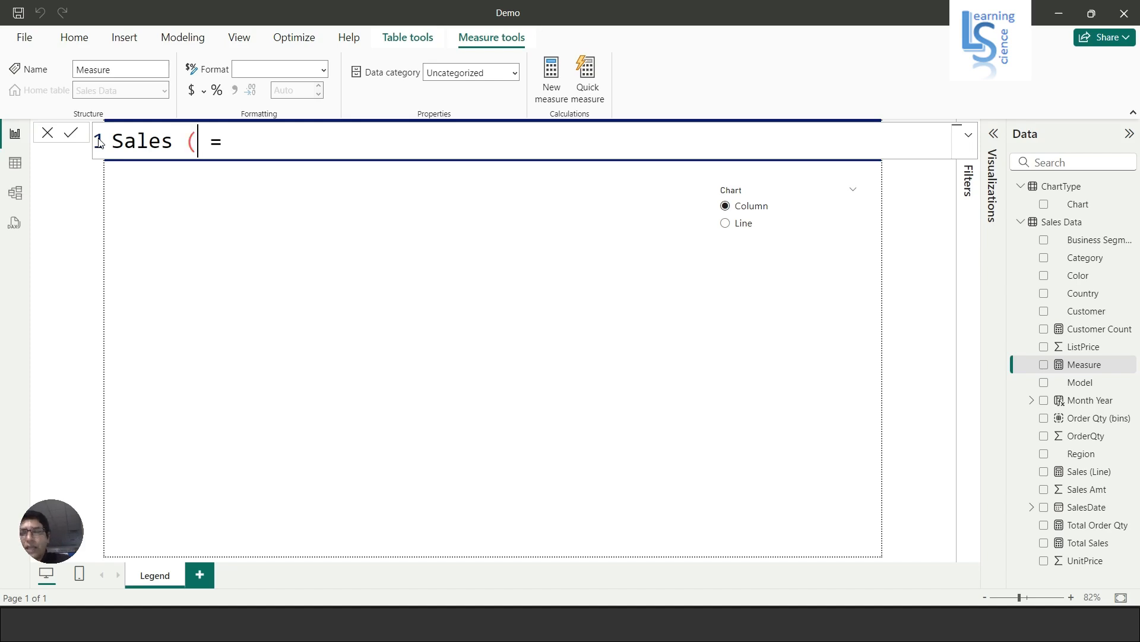
pyautogui.write('umn')
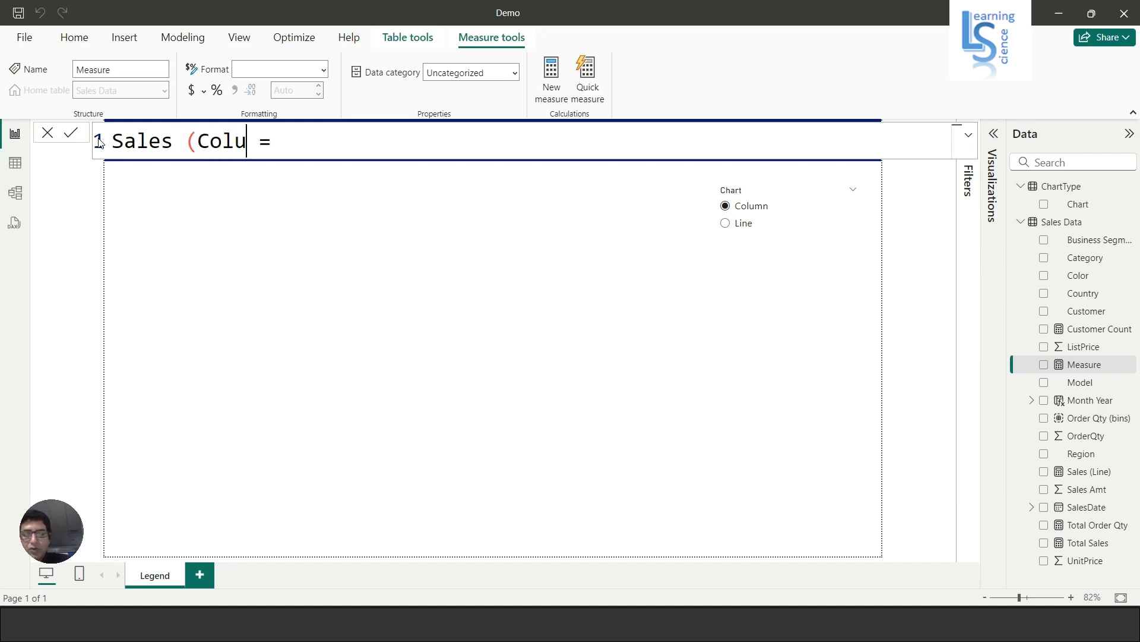
pyautogui.write(')')
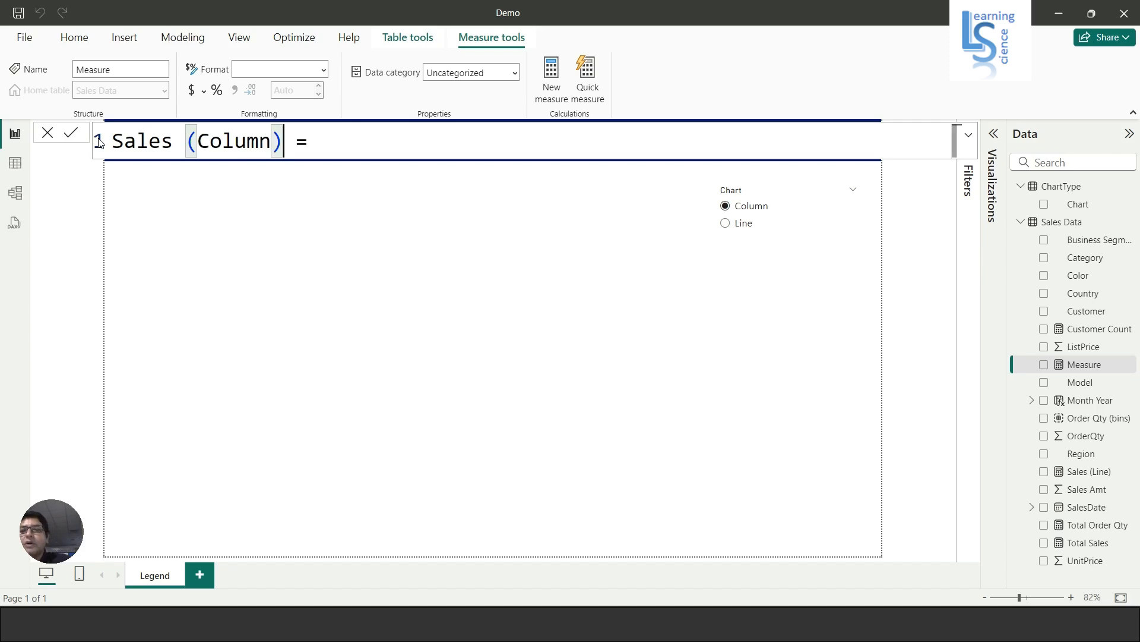
pyautogui.press('End')
pyautogui.hotkey('shift', 'Return')
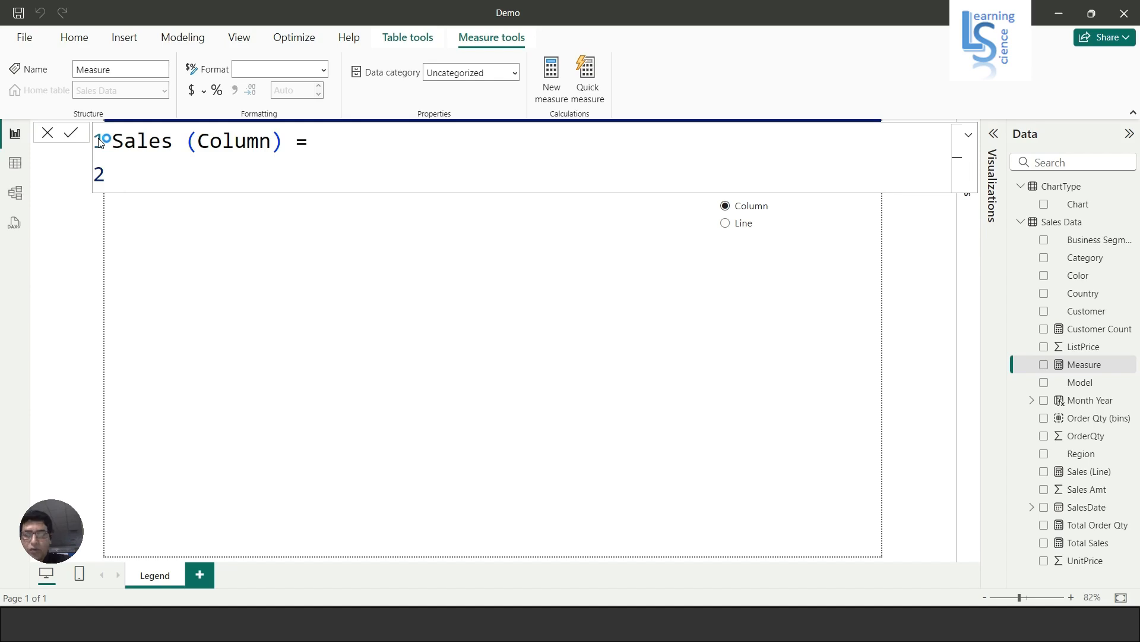
pyautogui.write('var')
pyautogui.press('Tab')
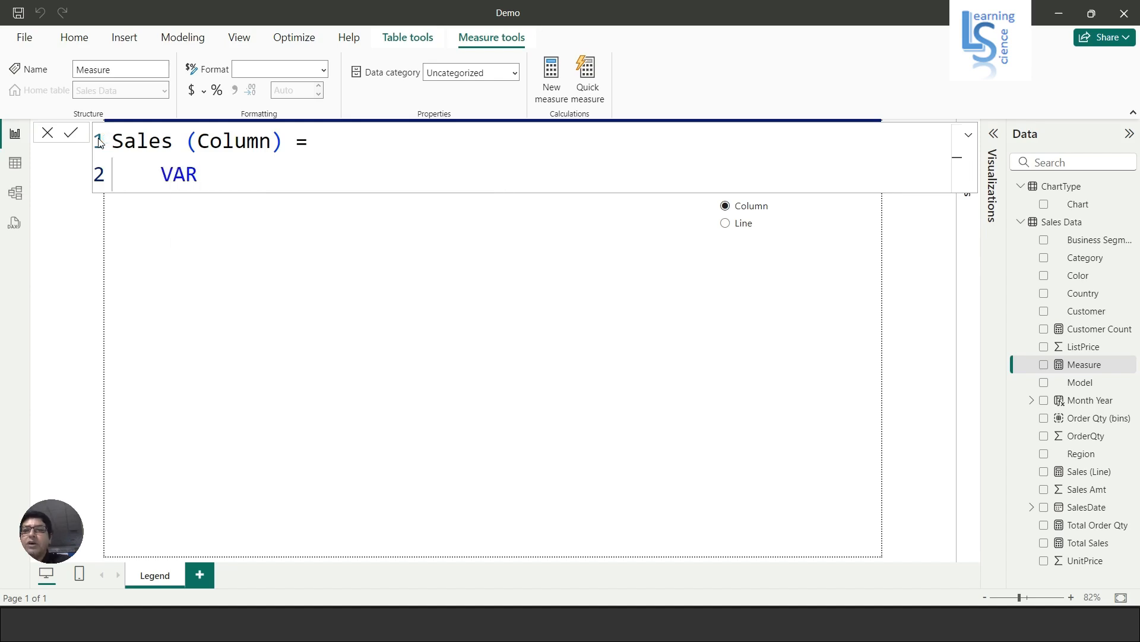
pyautogui.press('BackSpace')
pyautogui.press('BackSpace')
pyautogui.press('BackSpace')
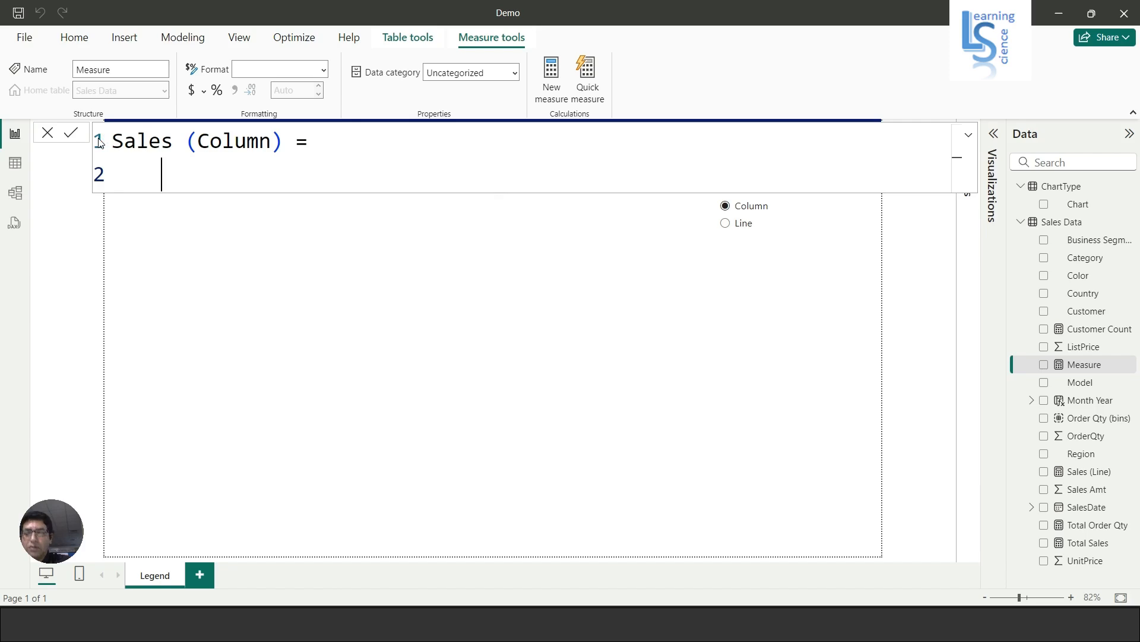
# On the second formula line, declare a variable sel equal to SELECTEDVALUE(ChartType[Chart]).
pyautogui.write('var sele')
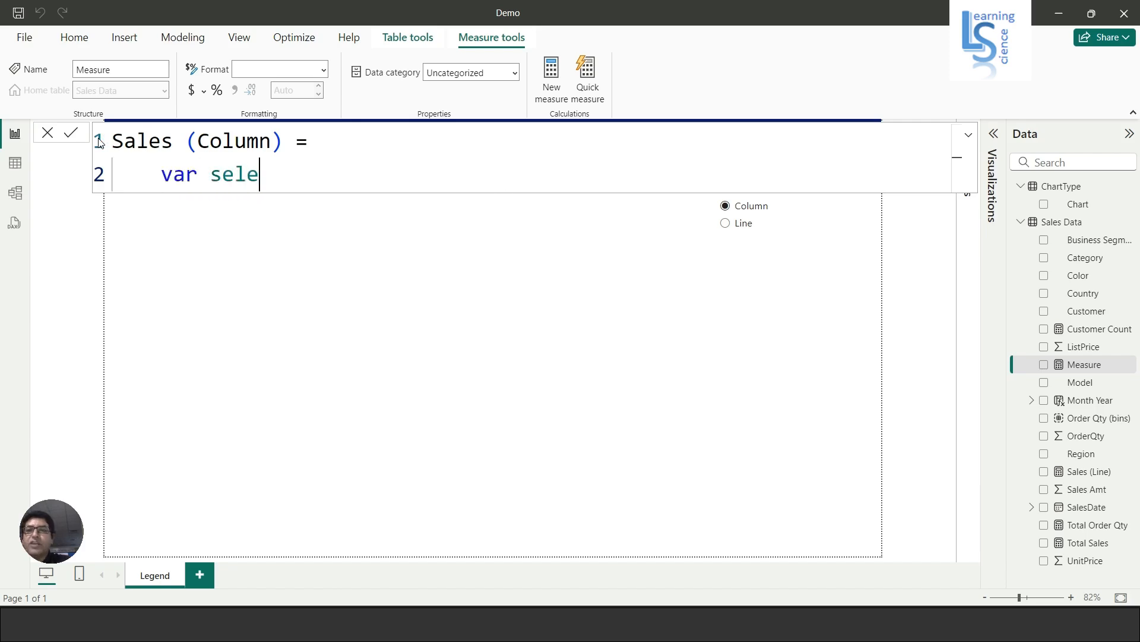
pyautogui.press('BackSpace')
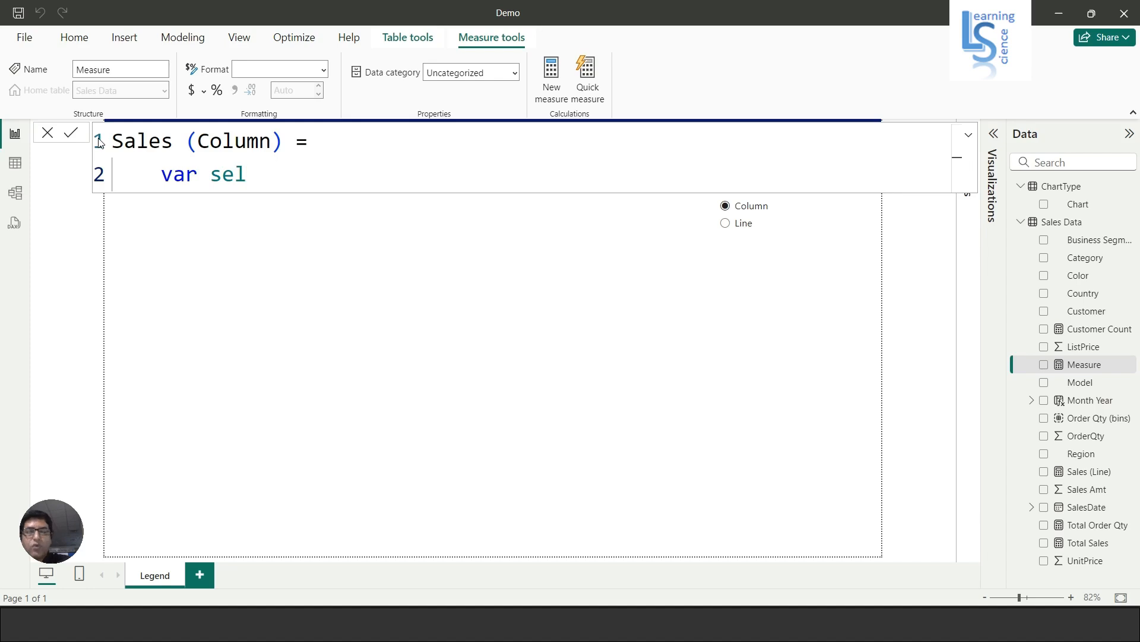
pyautogui.write('= sele')
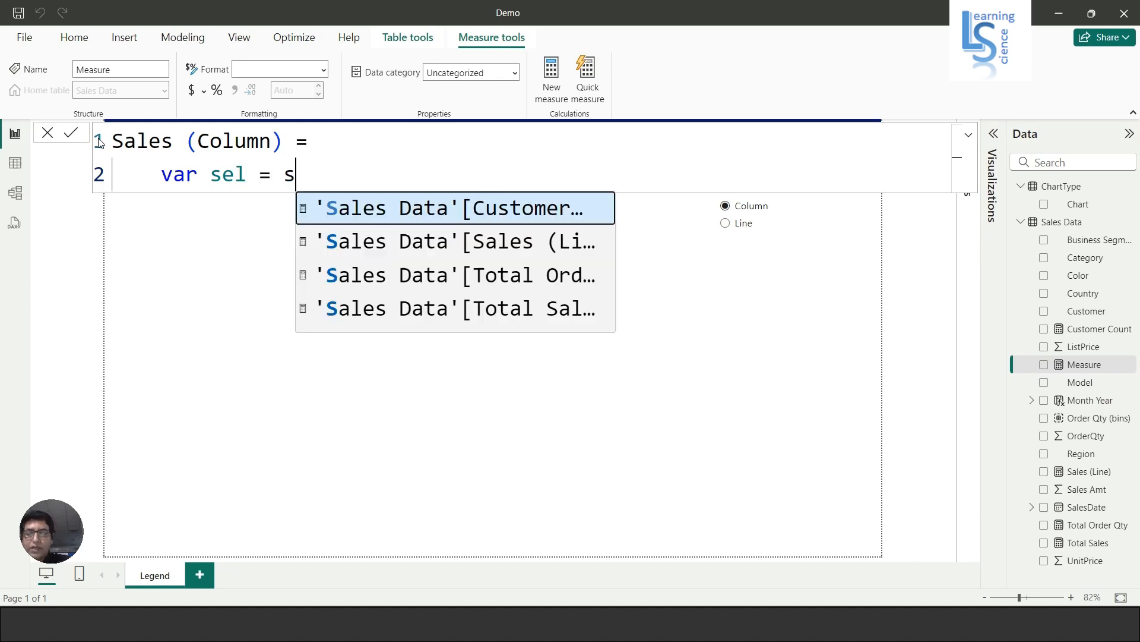
pyautogui.press('Down')
pyautogui.press('Down')
pyautogui.press('Down')
pyautogui.press('Down')
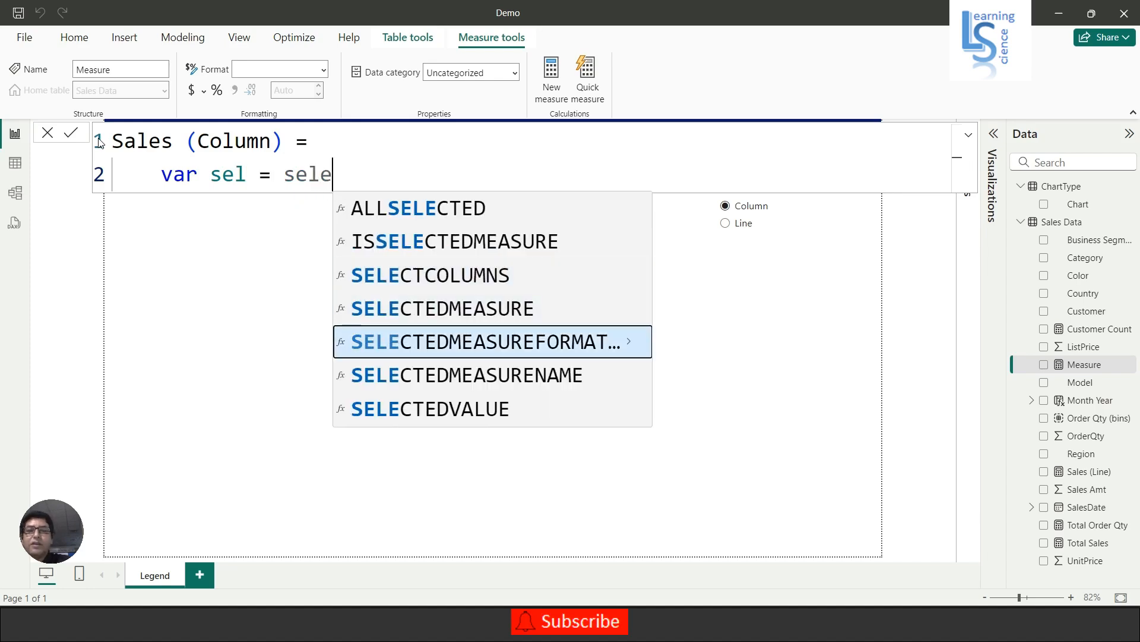
pyautogui.press('Tab')
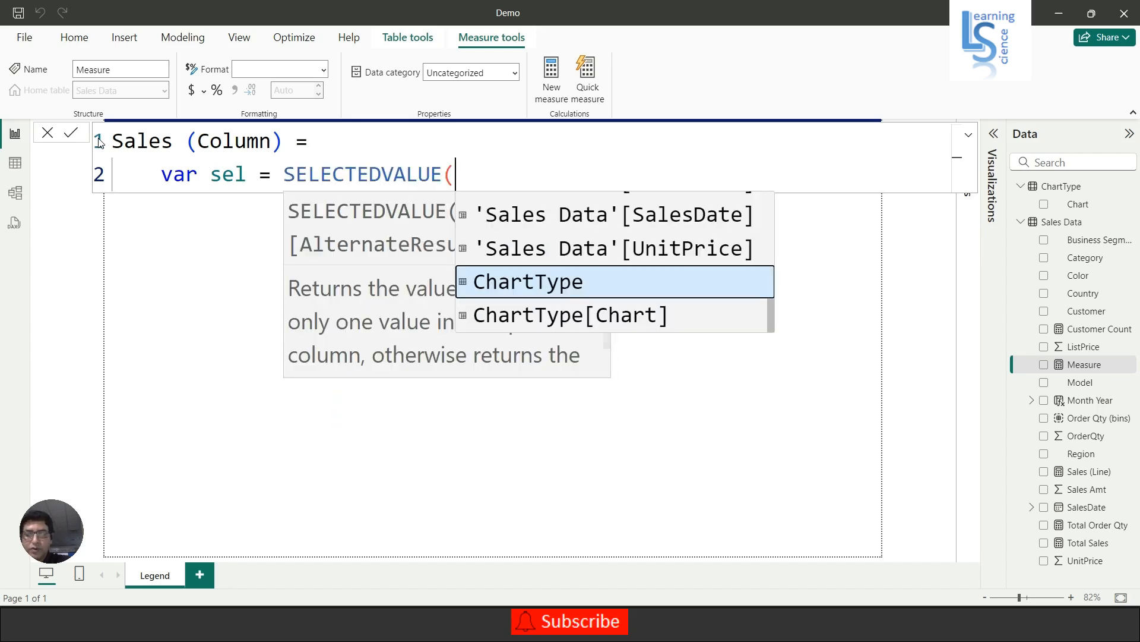
pyautogui.write('cha')
pyautogui.press('Down')
pyautogui.press('Tab')
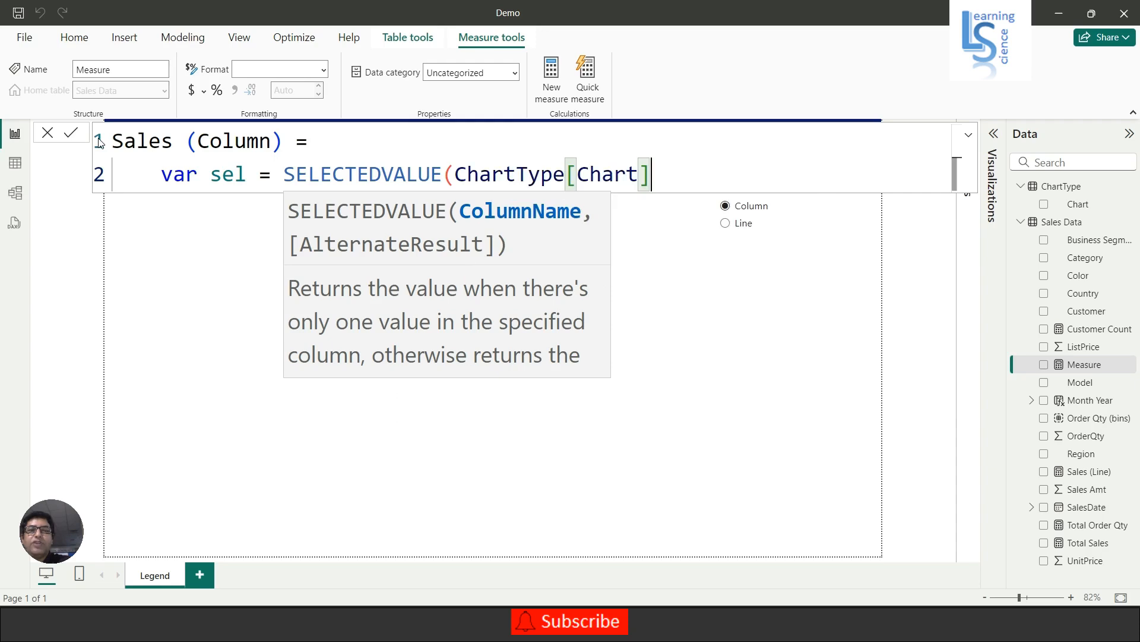
pyautogui.write(')')
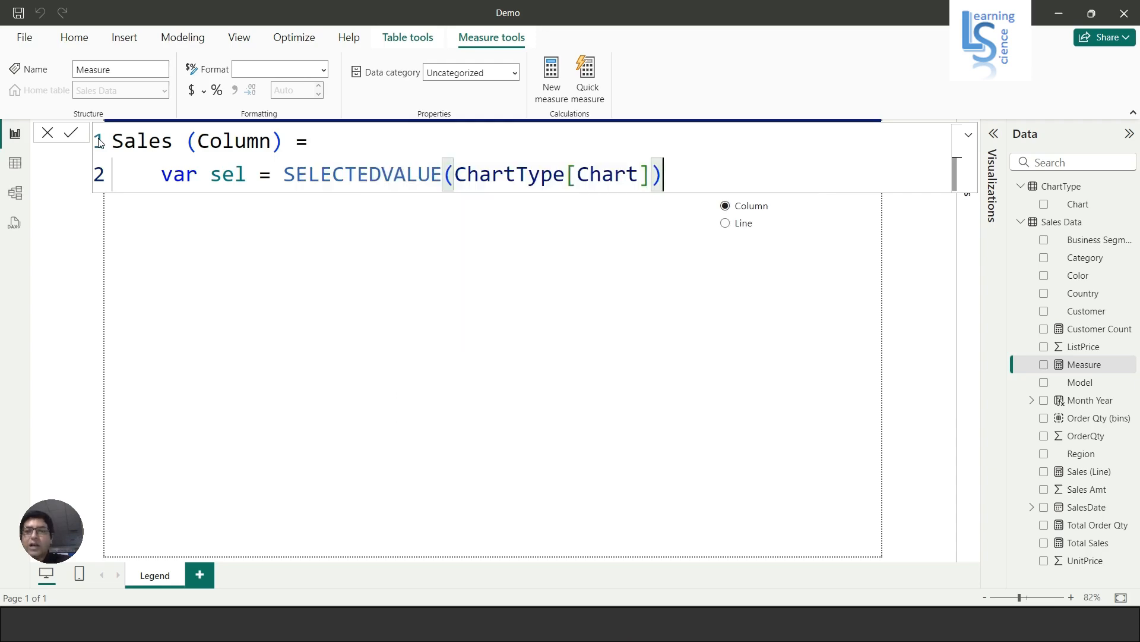
# On a third line, declare a variable val and begin its IF function with the condition sel = "Column" followed by a comma.
pyautogui.hotkey('shift', 'Return')
pyautogui.write('var')
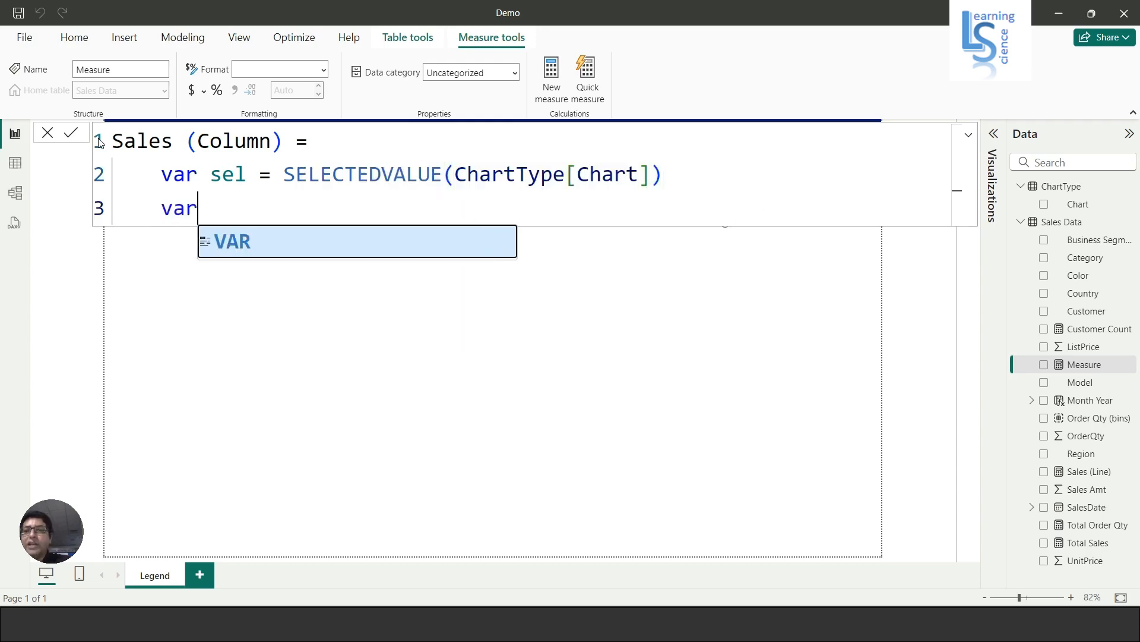
pyautogui.write(' va')
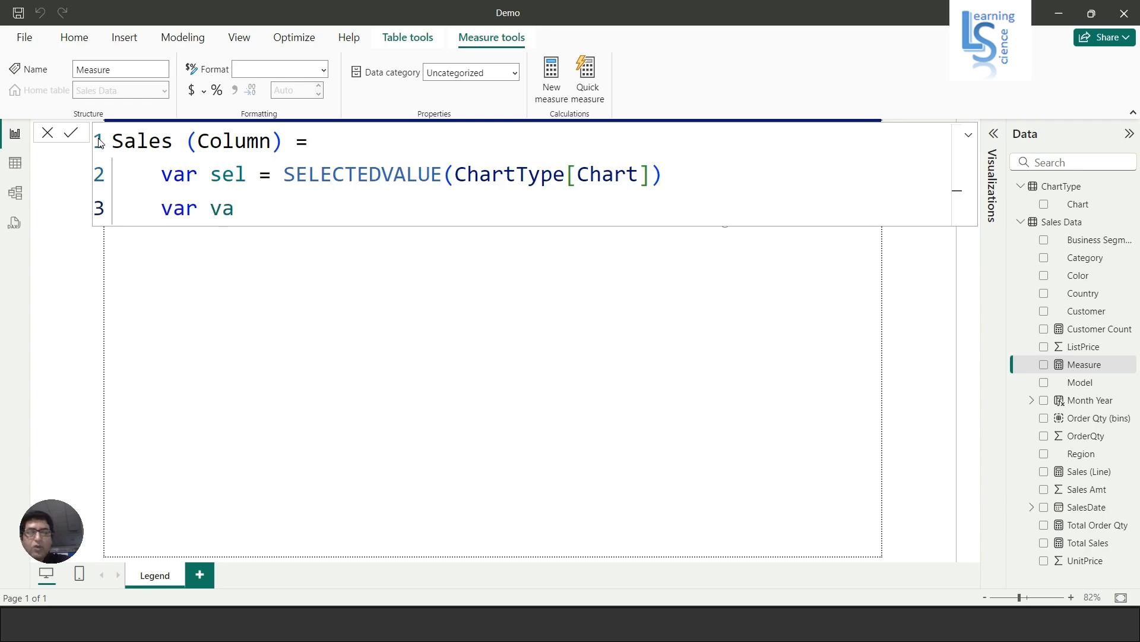
pyautogui.write('l = if ')
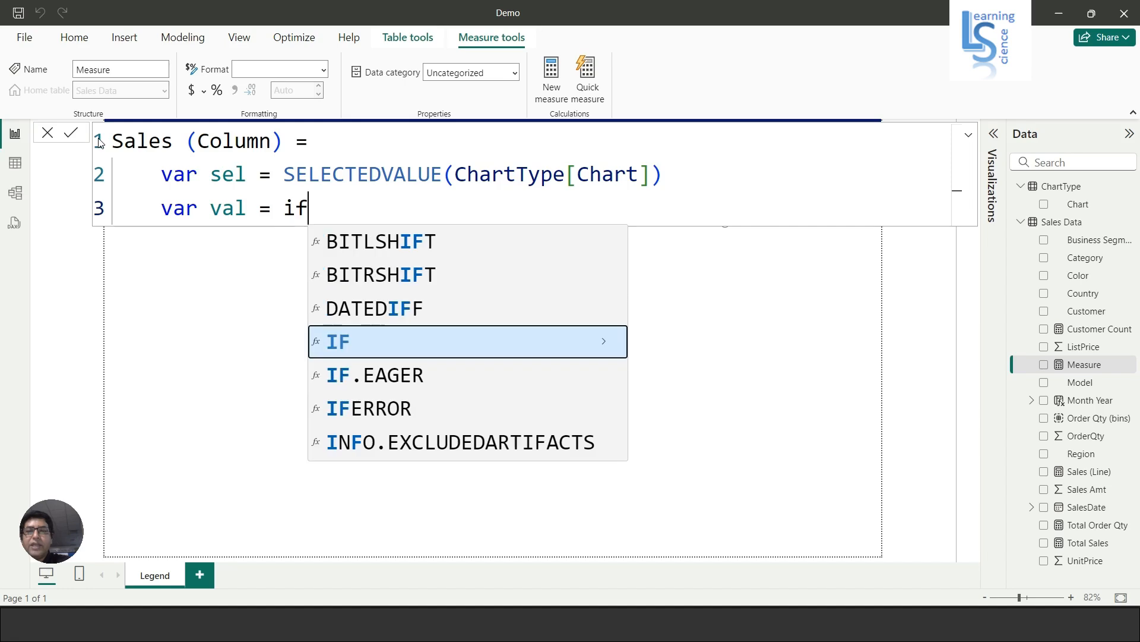
pyautogui.write('(sle')
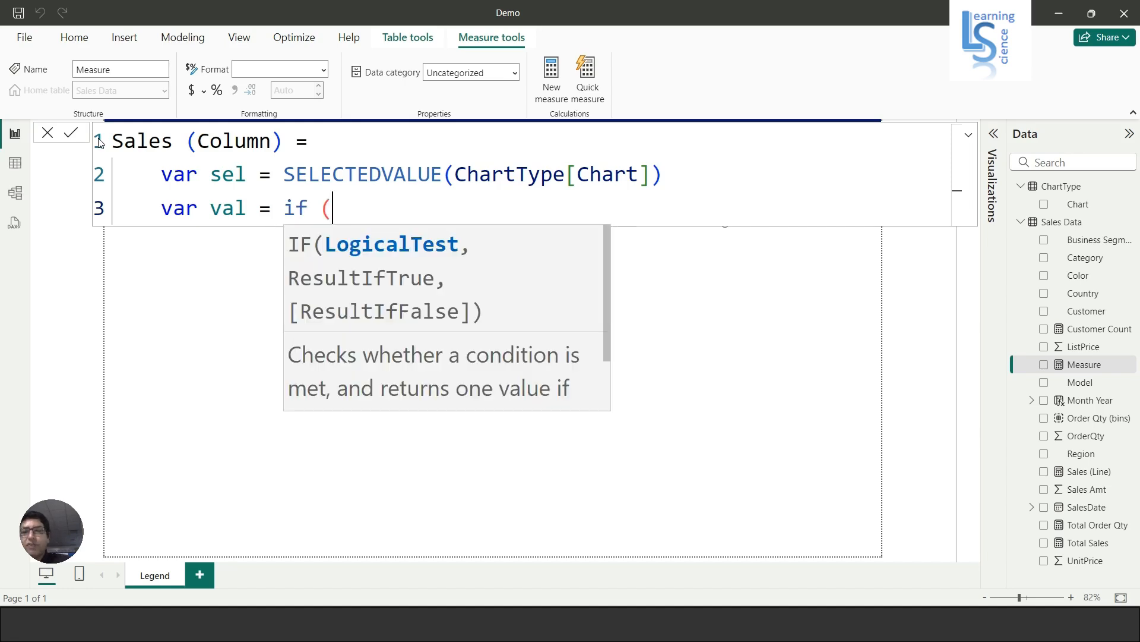
pyautogui.press('BackSpace')
pyautogui.press('BackSpace')
pyautogui.write('e')
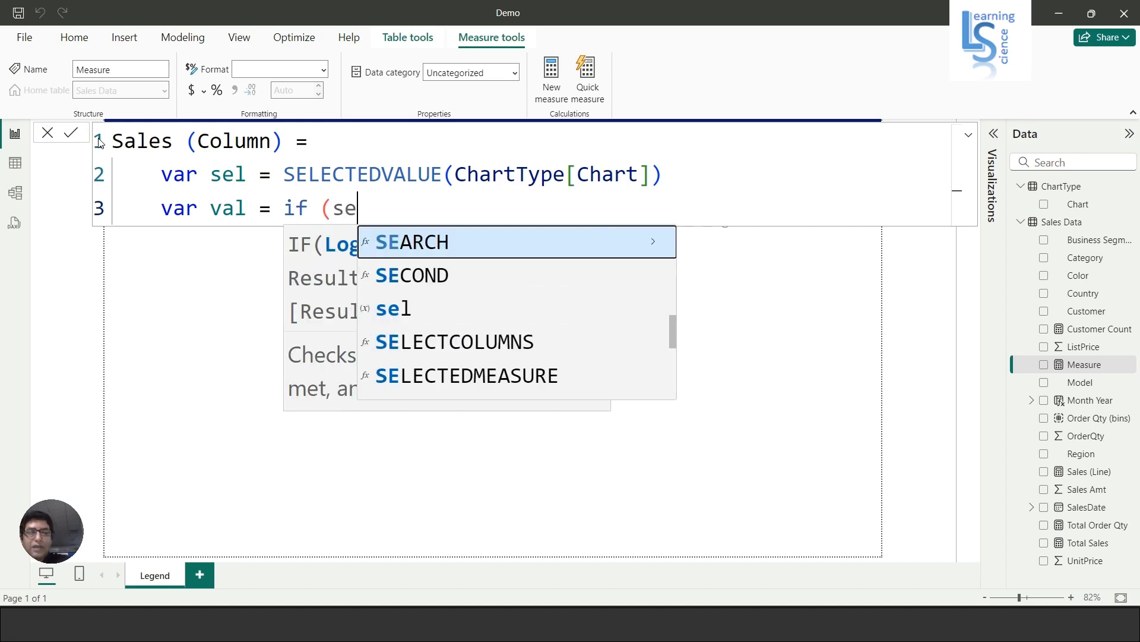
pyautogui.write('l = ')
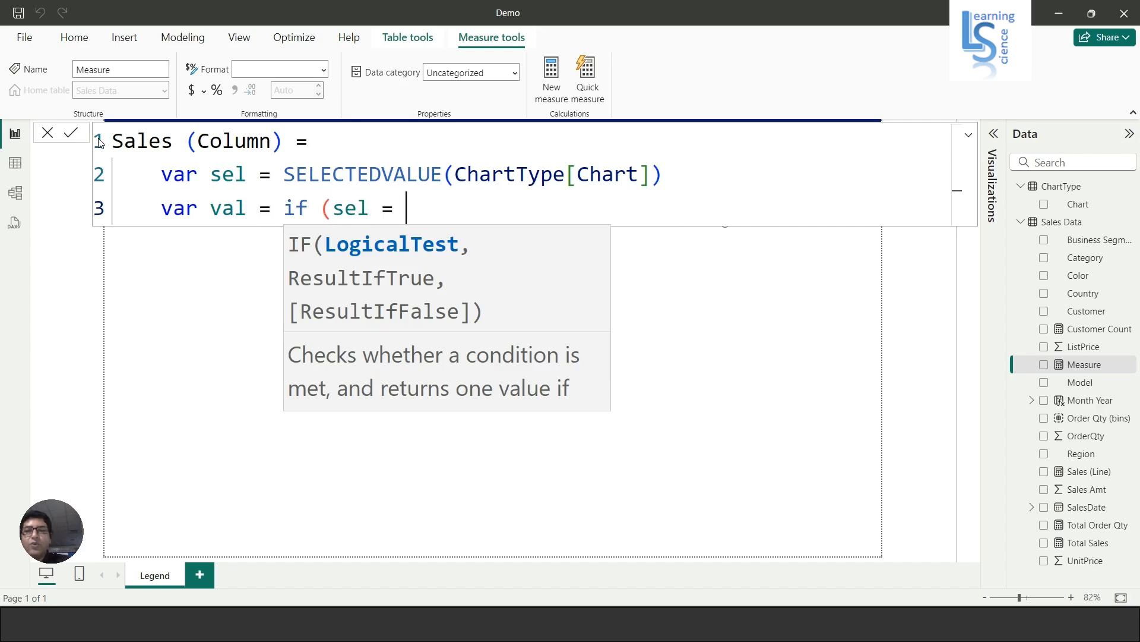
pyautogui.write('"Col')
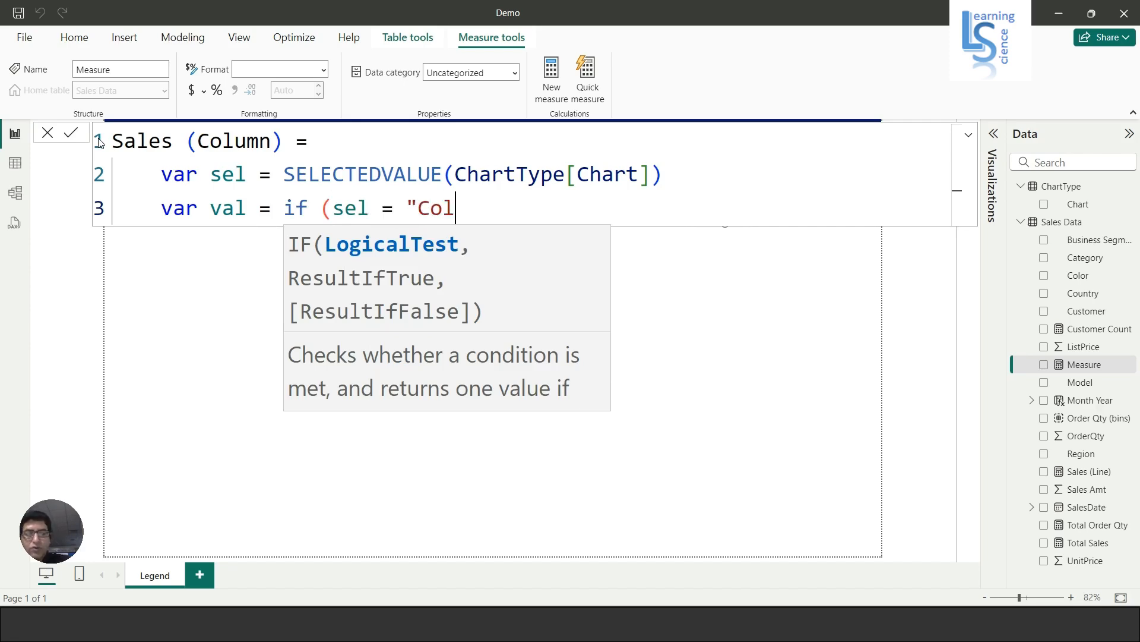
pyautogui.write('umn",')
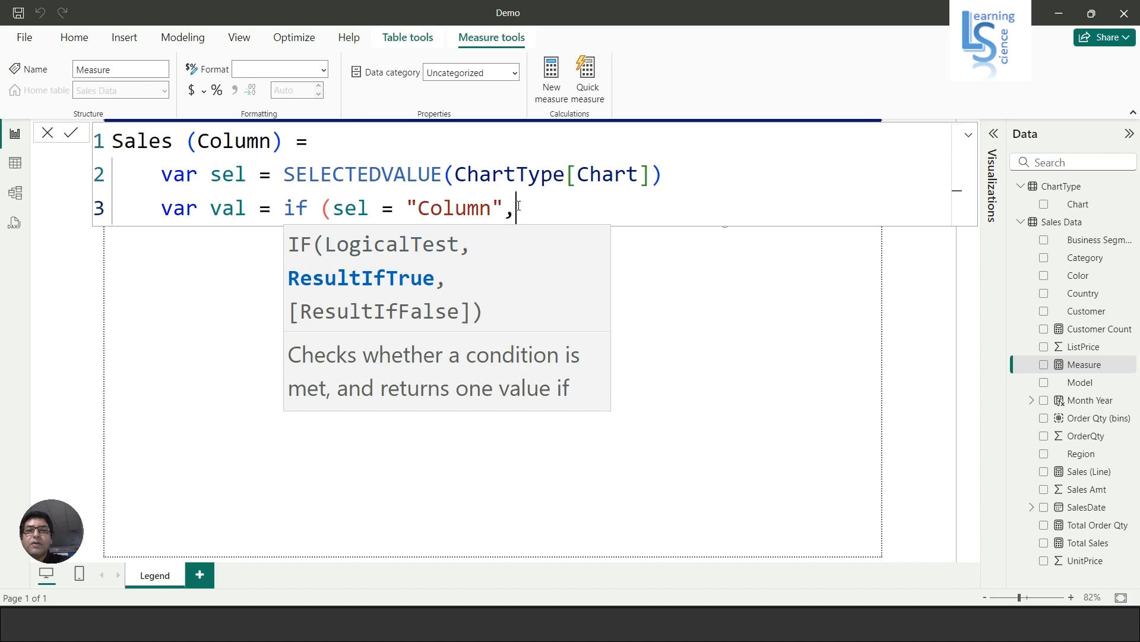
# On an indented fourth formula line, enter [Total Sales] as the IF function's true result, followed by a comma.
pyautogui.hotkey('shift', 'Return')
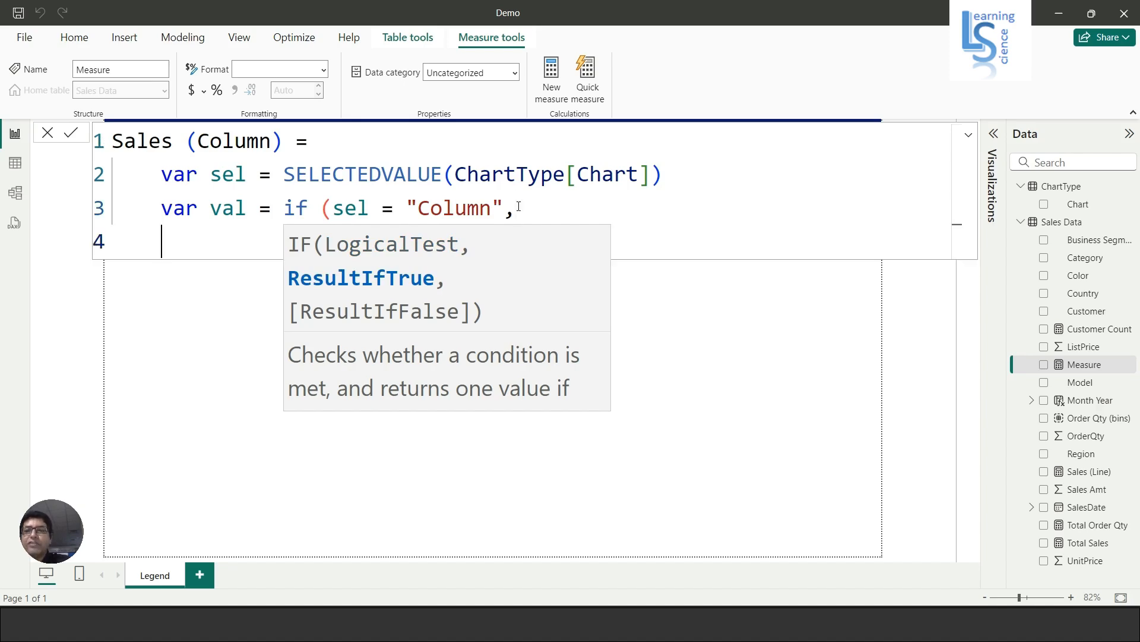
pyautogui.press('Tab')
pyautogui.press('Tab')
pyautogui.click(518, 206)
pyautogui.click(353, 231)
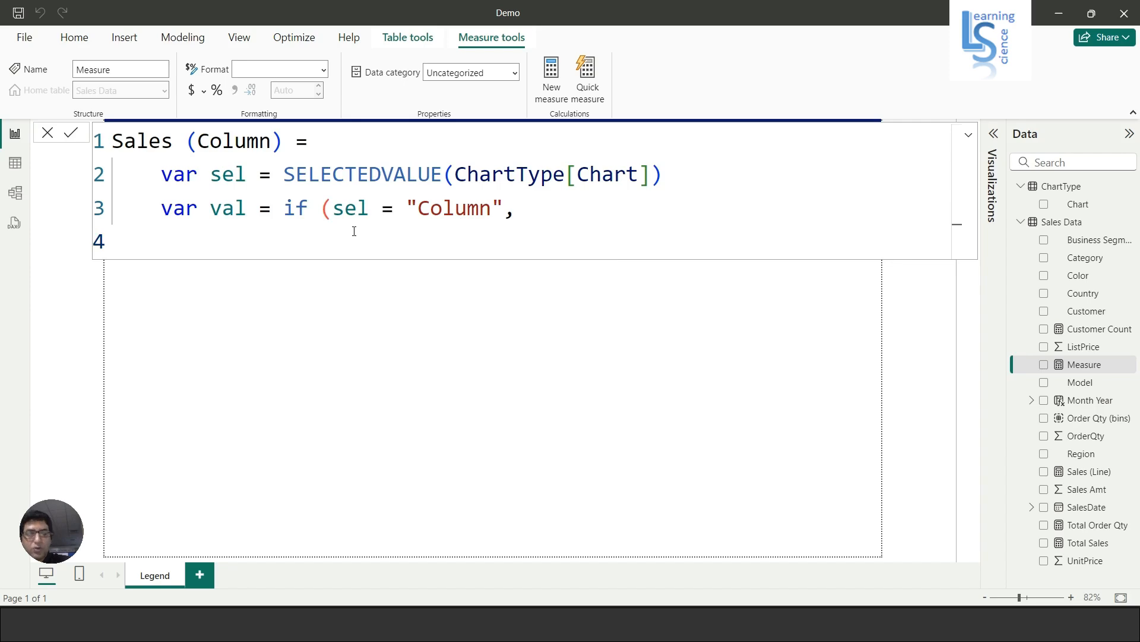
pyautogui.write('[t')
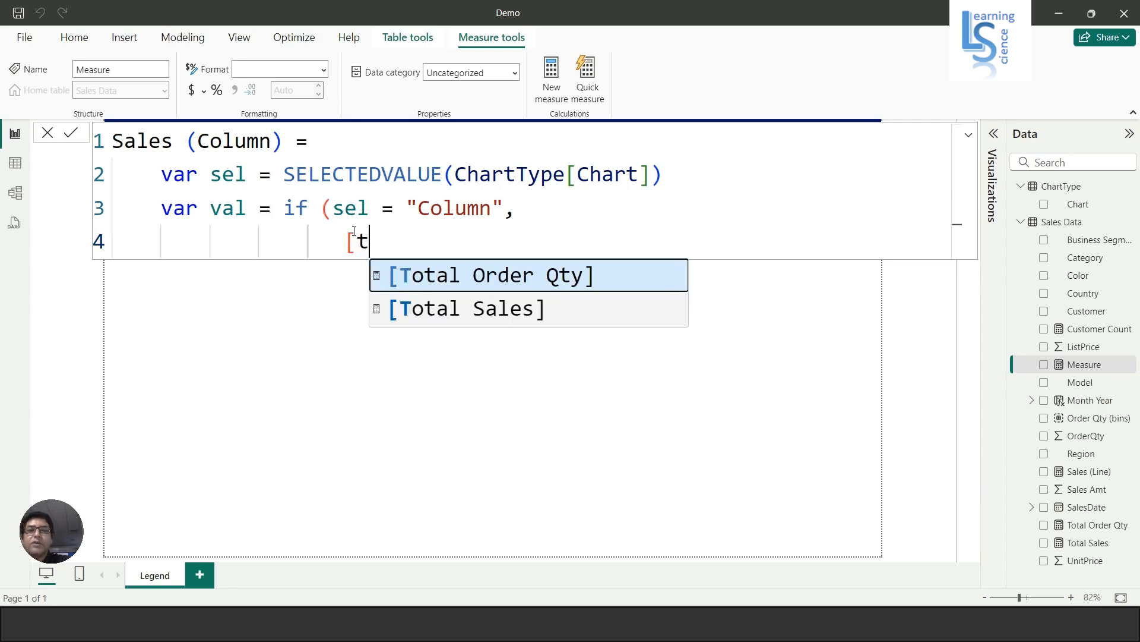
pyautogui.press('Down')
pyautogui.press('Tab')
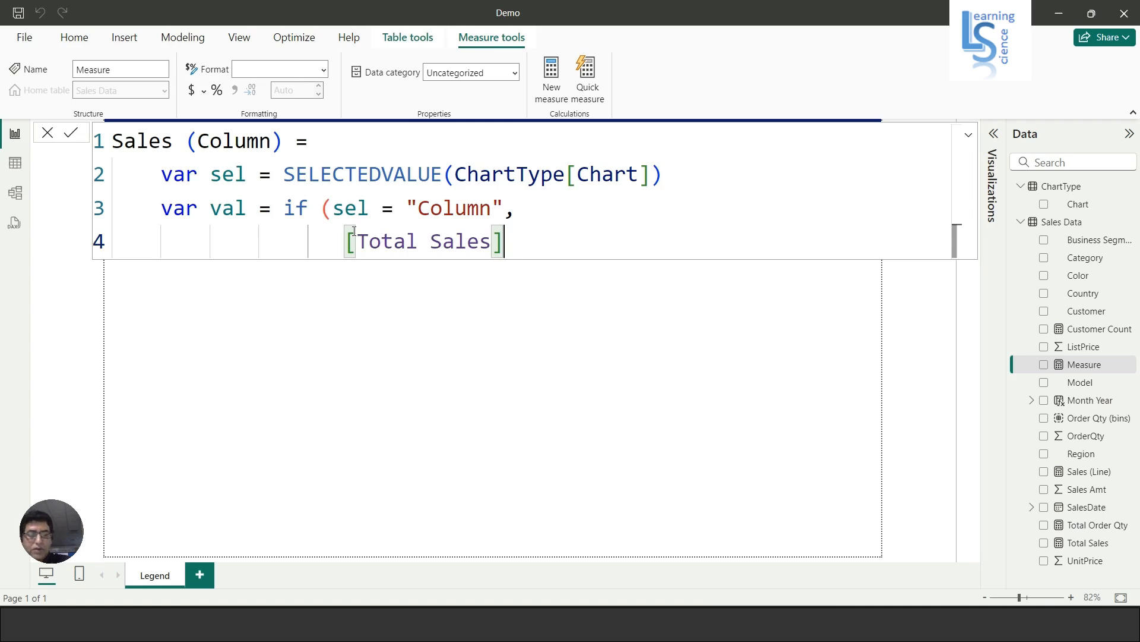
pyautogui.write(',')
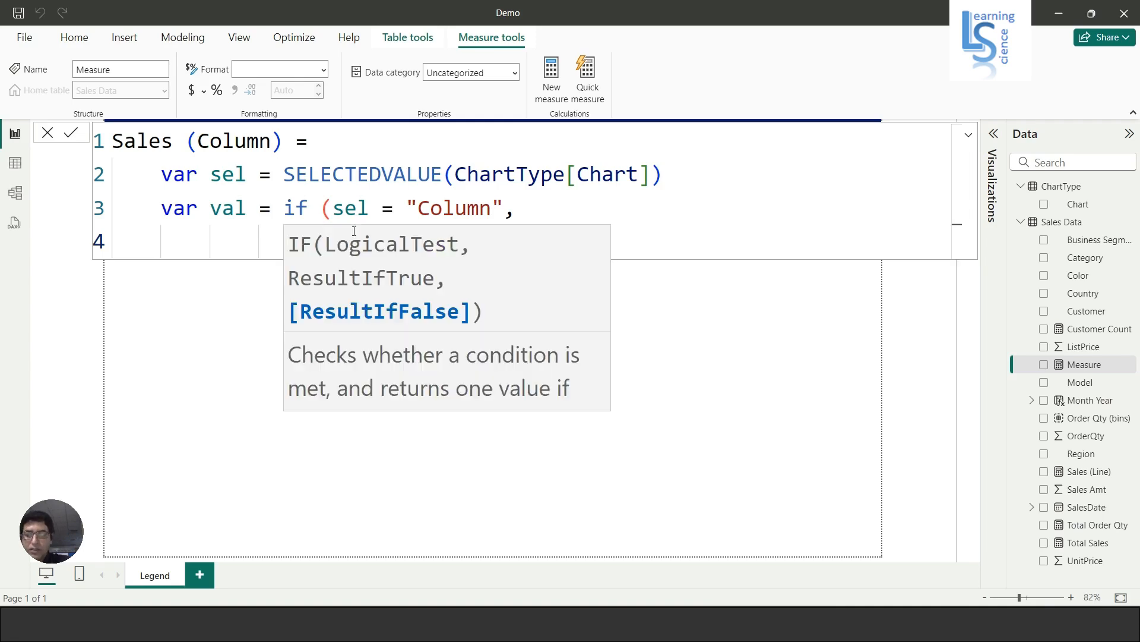
# Add BLANK() on a fifth line as the IF function's false result and close the function with a parenthesis on line six.
pyautogui.hotkey('shift', 'Return')
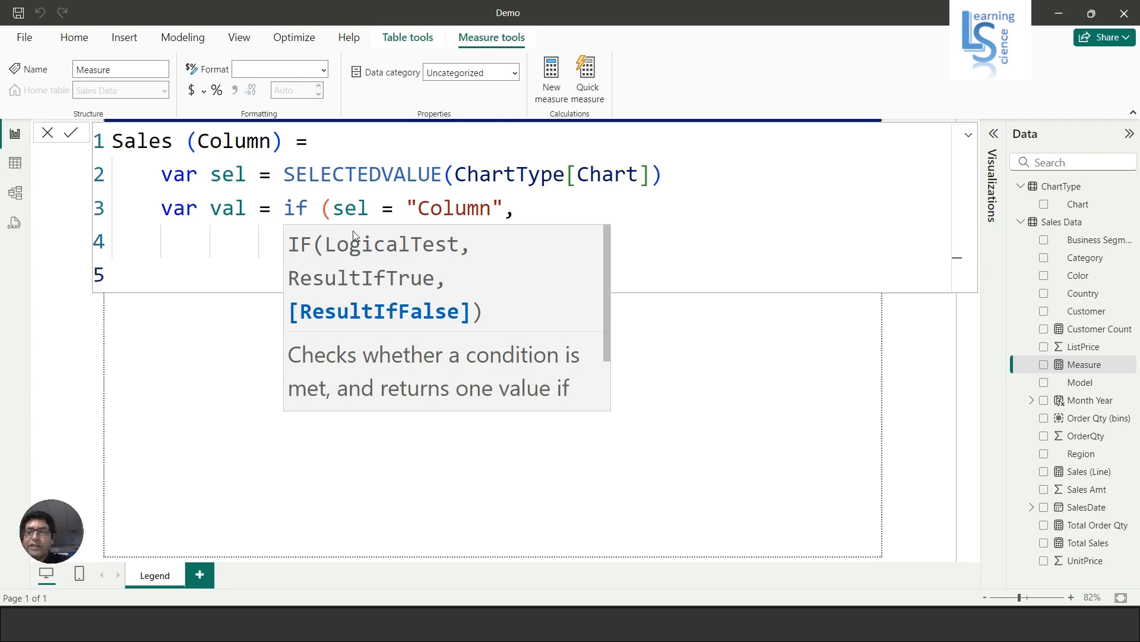
pyautogui.click(536, 211)
pyautogui.click(407, 267)
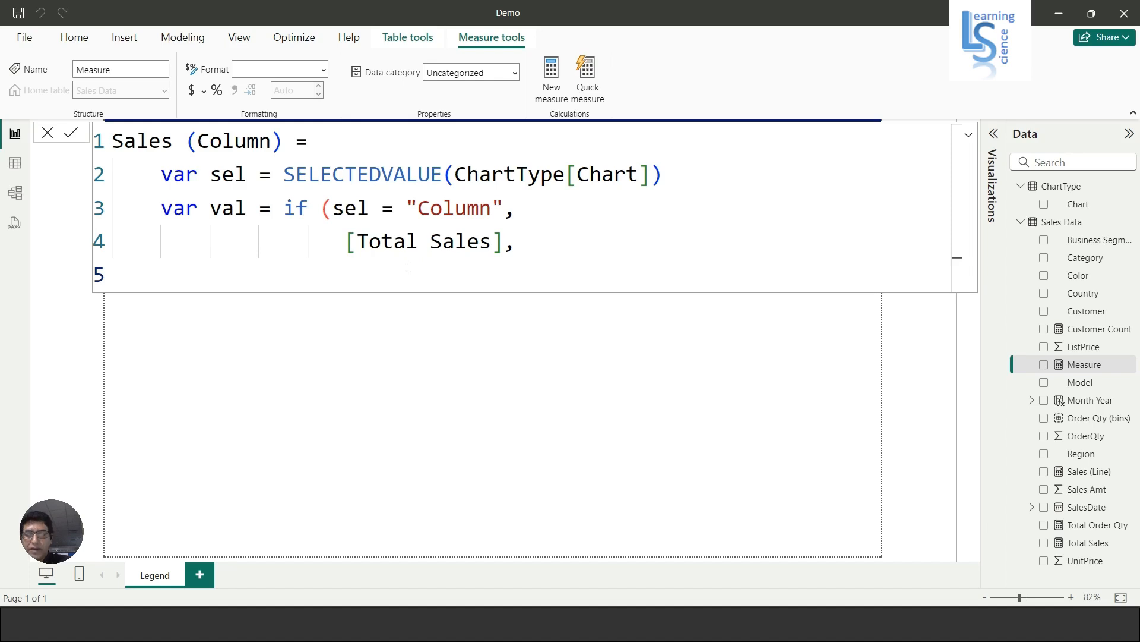
pyautogui.write('Bla')
pyautogui.press('Tab')
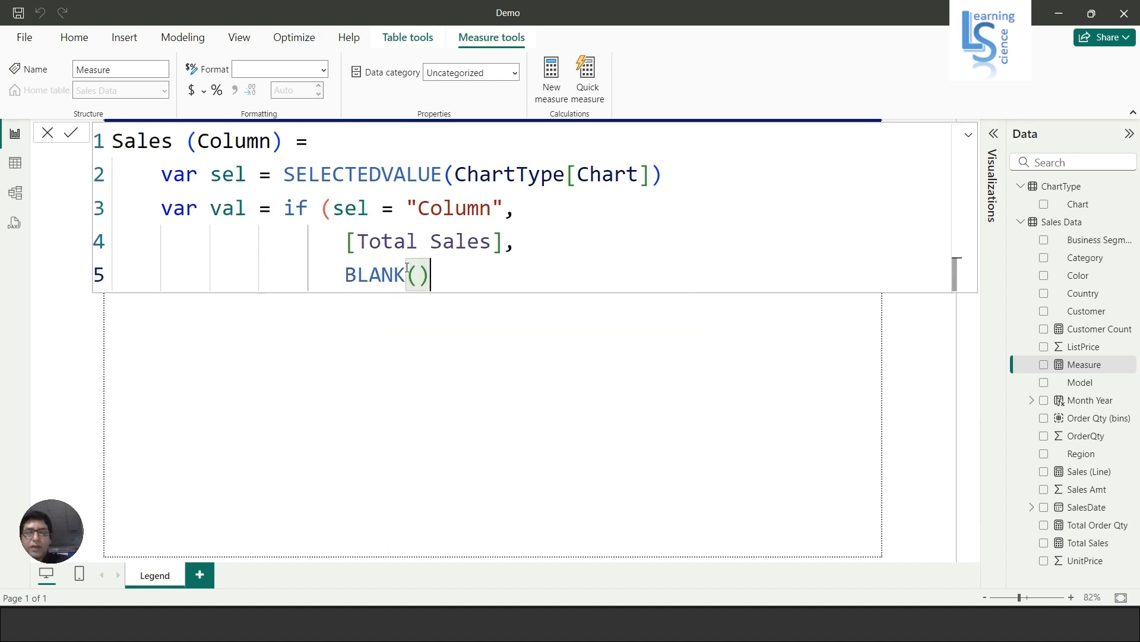
pyautogui.hotkey('shift', 'Return')
pyautogui.press('BackSpace')
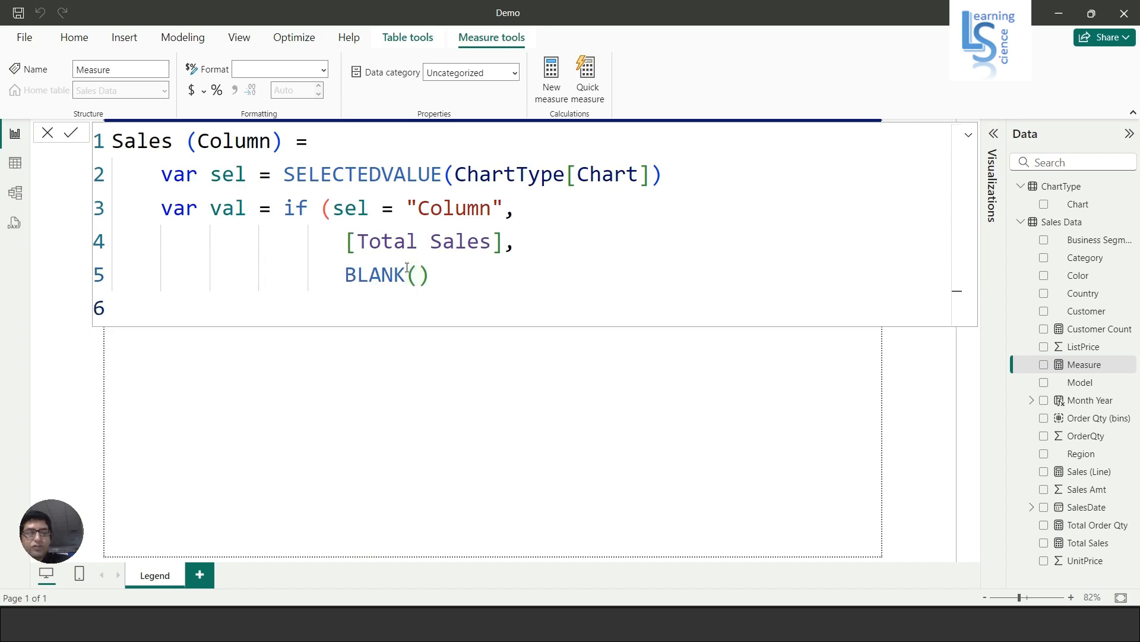
pyautogui.press('BackSpace')
pyautogui.press('BackSpace')
pyautogui.press('BackSpace')
pyautogui.write(')')
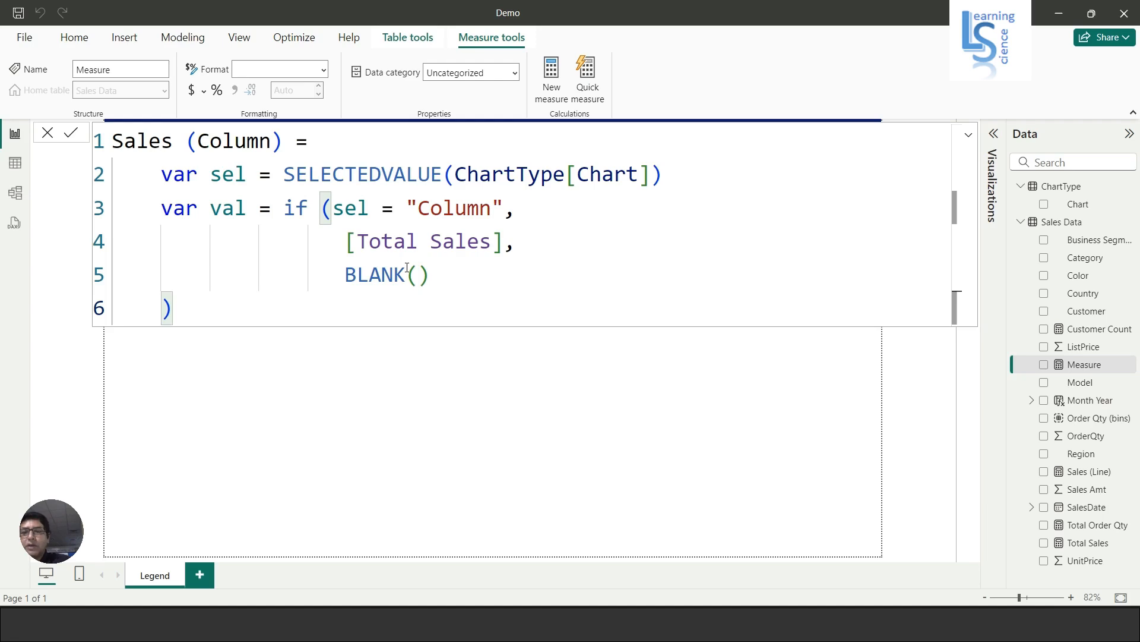
# On the seventh formula line, add a RETURN statement that returns the variable val.
pyautogui.hotkey('shift', 'Return')
pyautogui.write('retur')
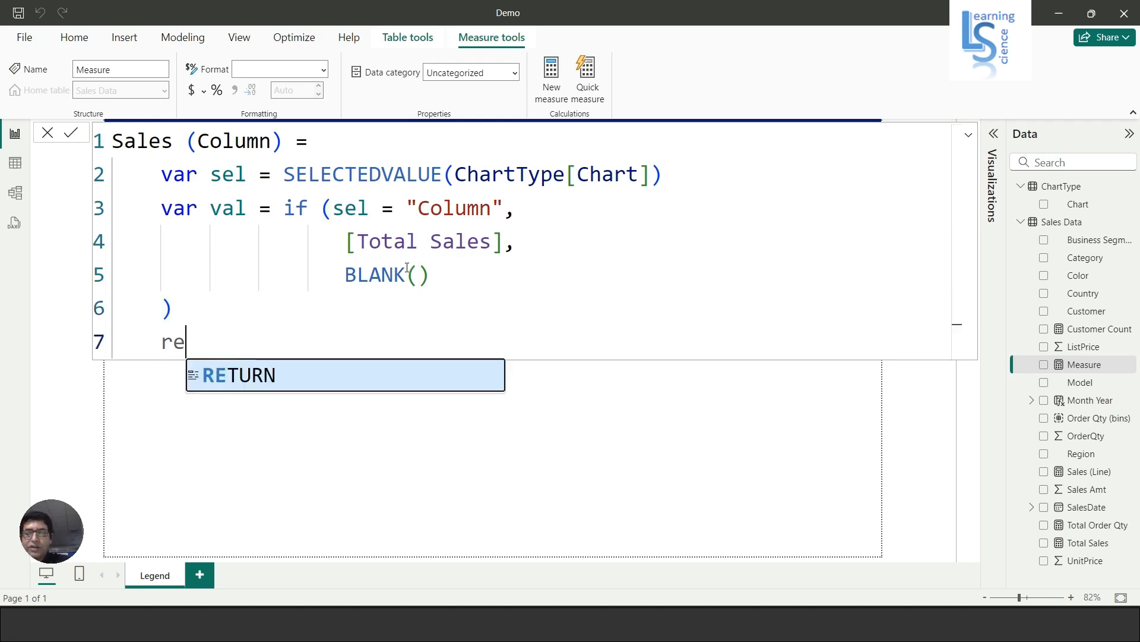
pyautogui.press('BackSpace')
pyautogui.press('BackSpace')
pyautogui.press('BackSpace')
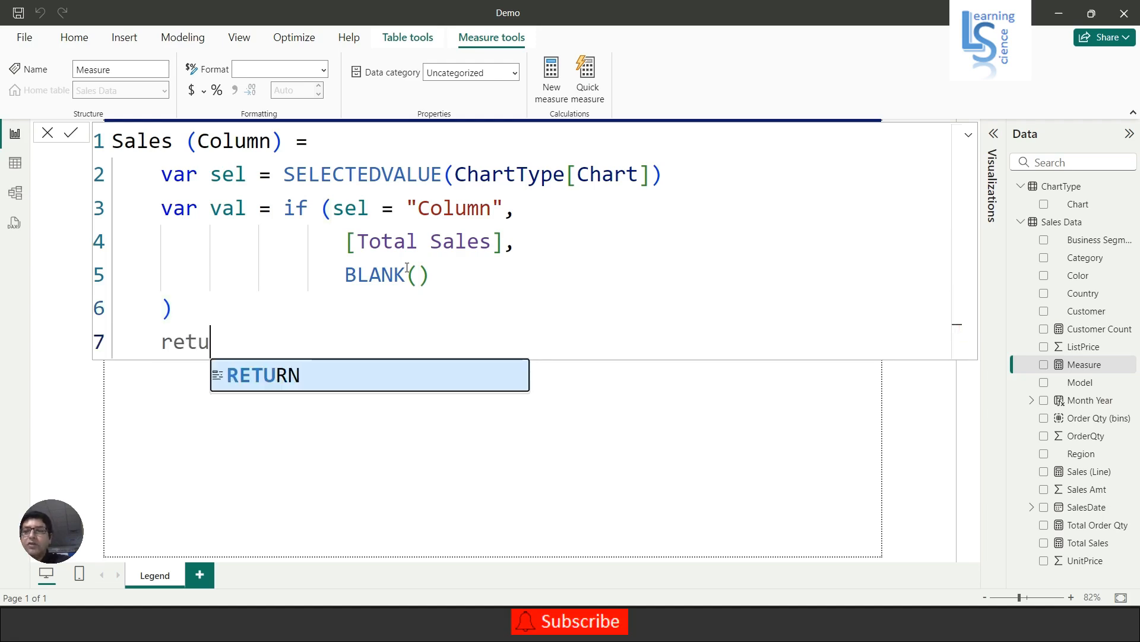
pyautogui.press('Tab')
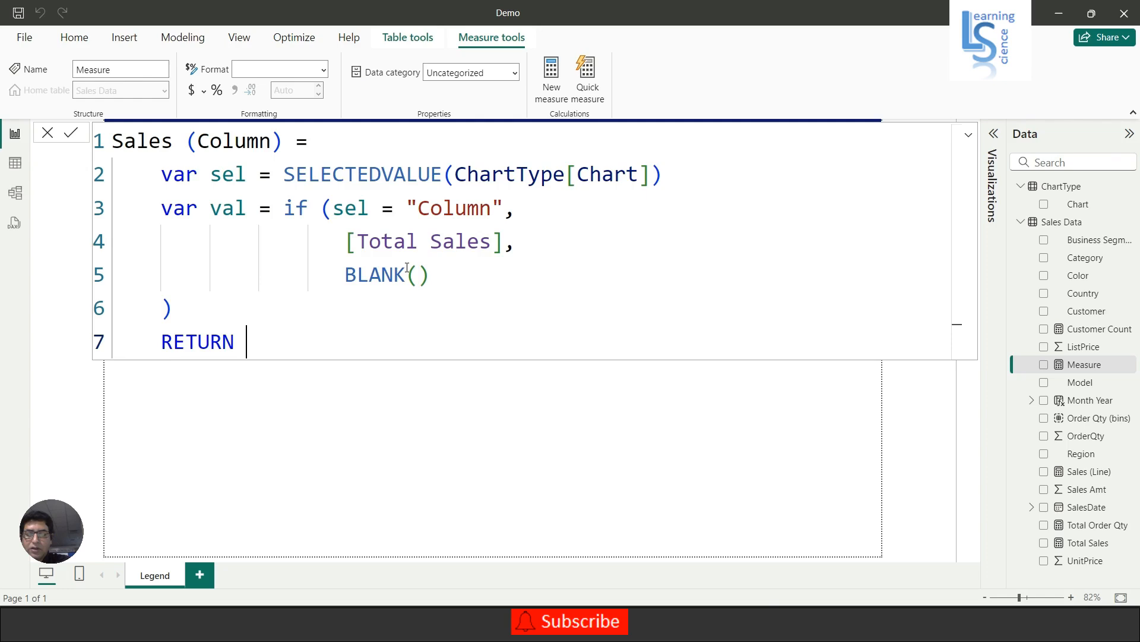
pyautogui.write('va')
pyautogui.press('Tab')
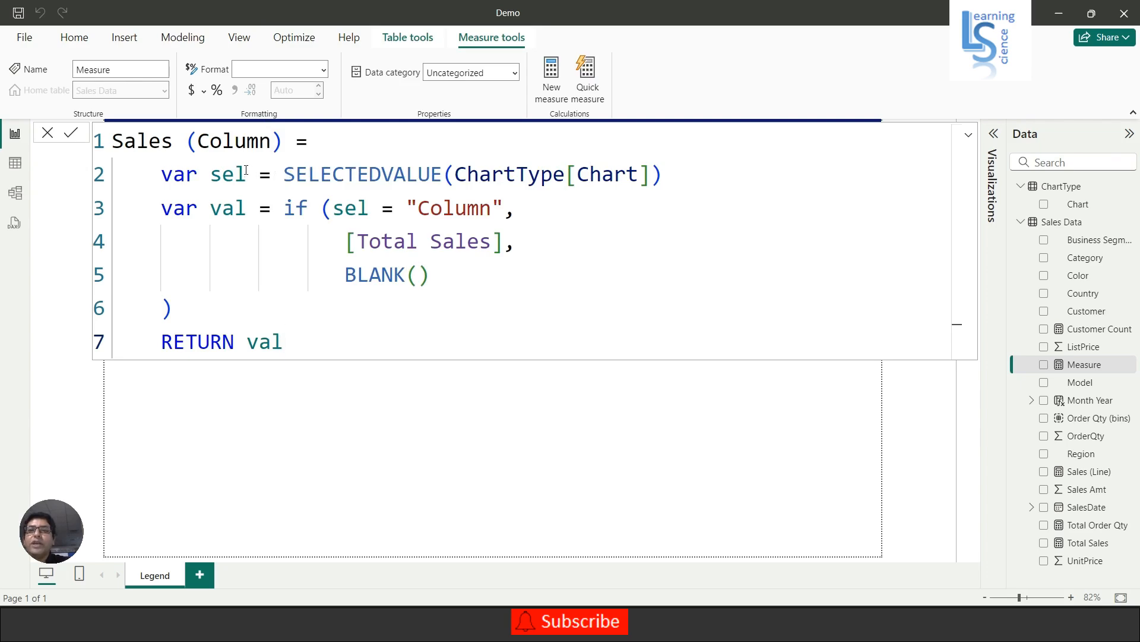
# Review the sel variable, commit the Sales (Column) measure, and collapse the formula editor.
pyautogui.moveTo(246, 172); pyautogui.dragTo(211, 173)
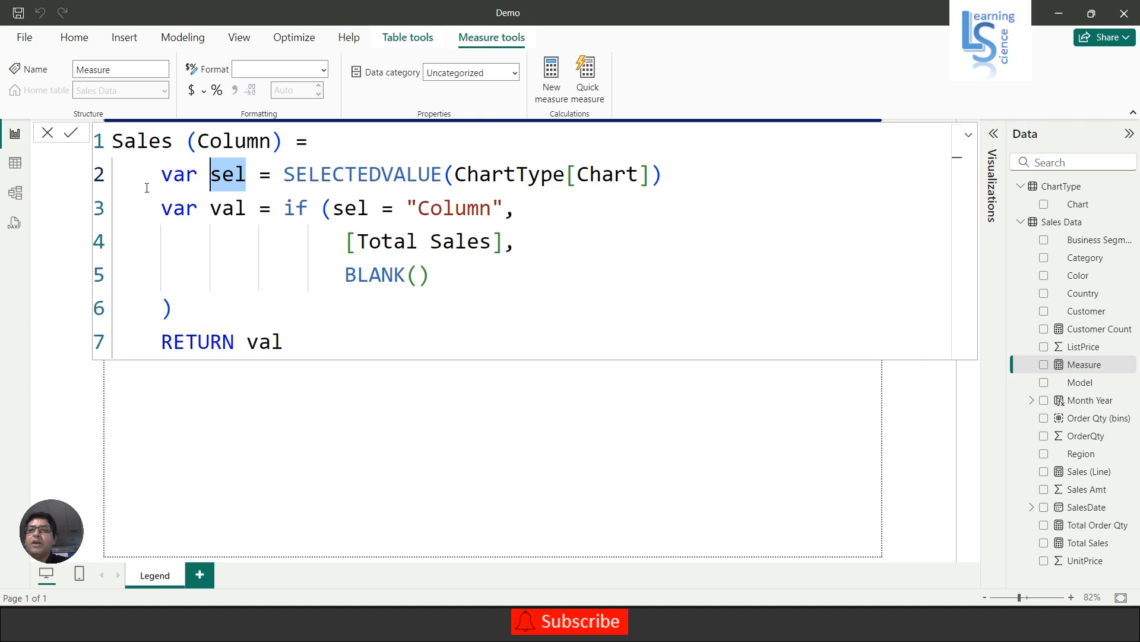
pyautogui.click(69, 135)
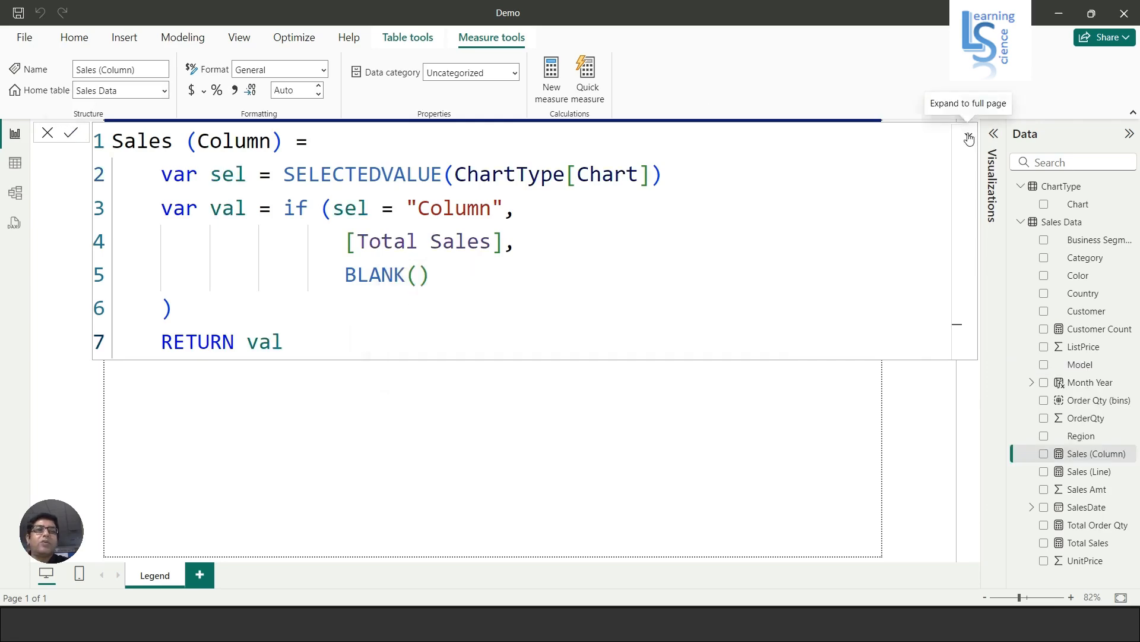
pyautogui.click(969, 139)
pyautogui.click(969, 138)
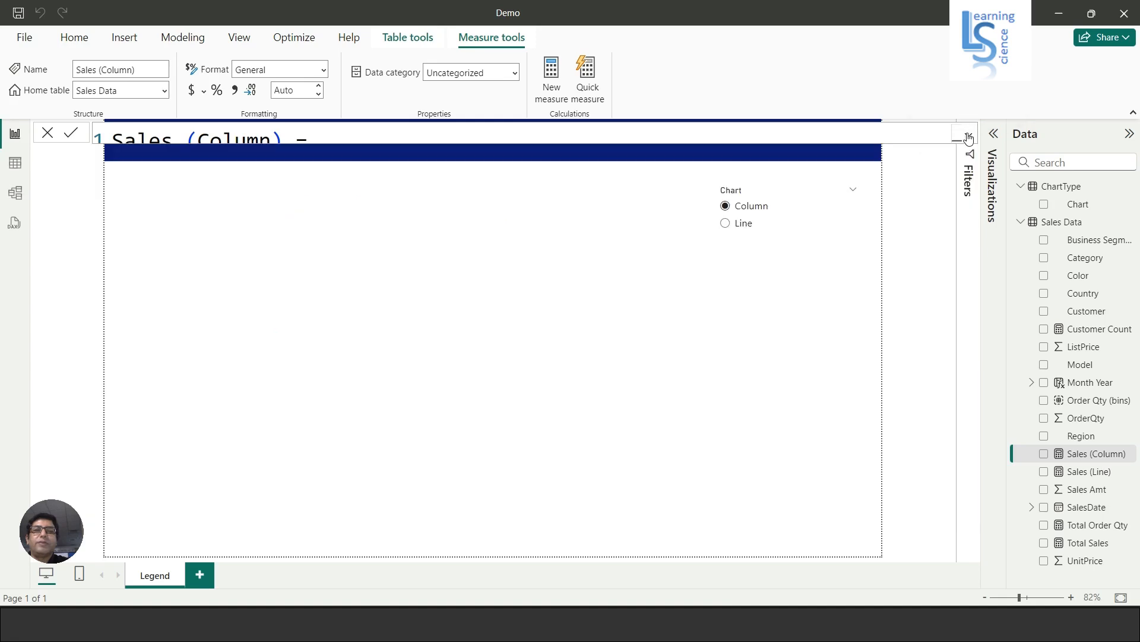
pyautogui.click(708, 446)
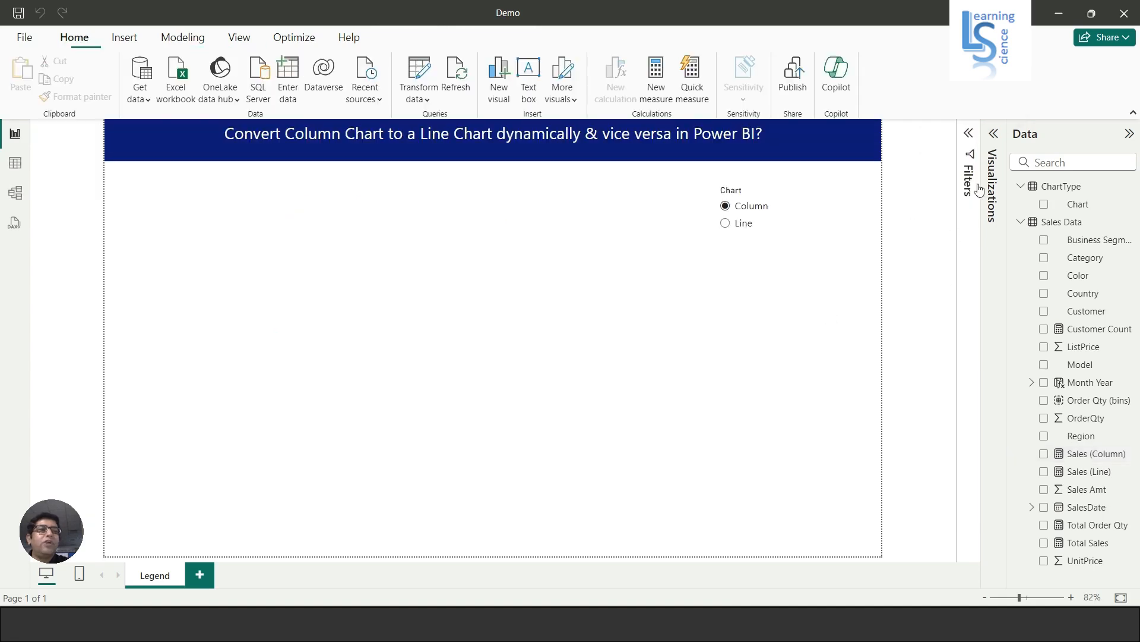
# Insert a line and clustered column chart and extend it vertically to fill most of the canvas below the Chart slicer.
pyautogui.click(993, 136)
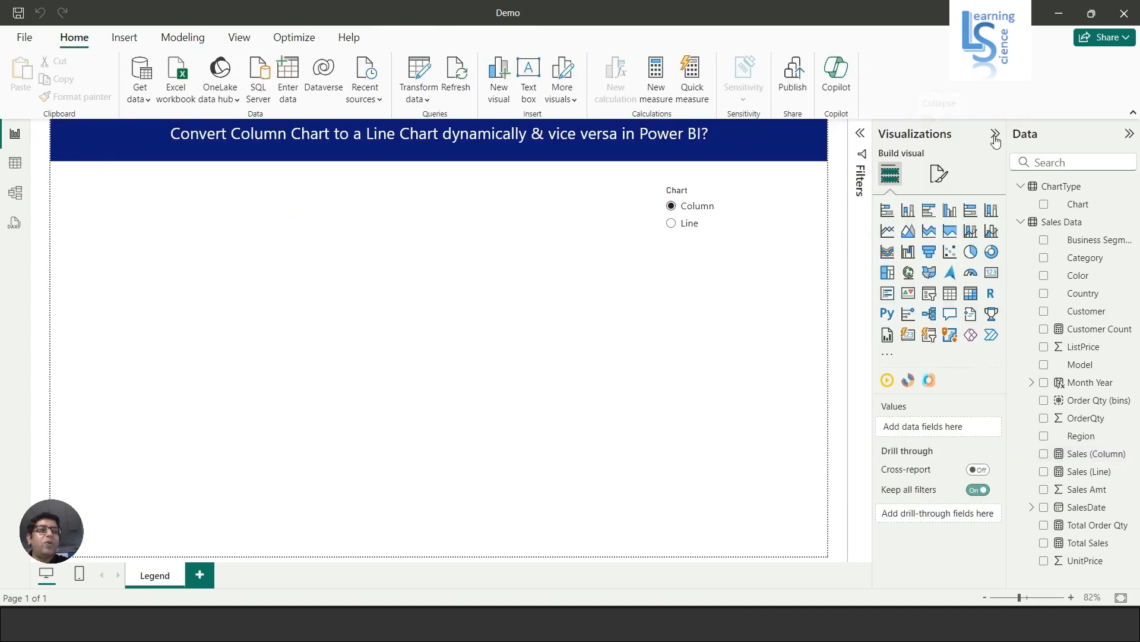
pyautogui.click(992, 234)
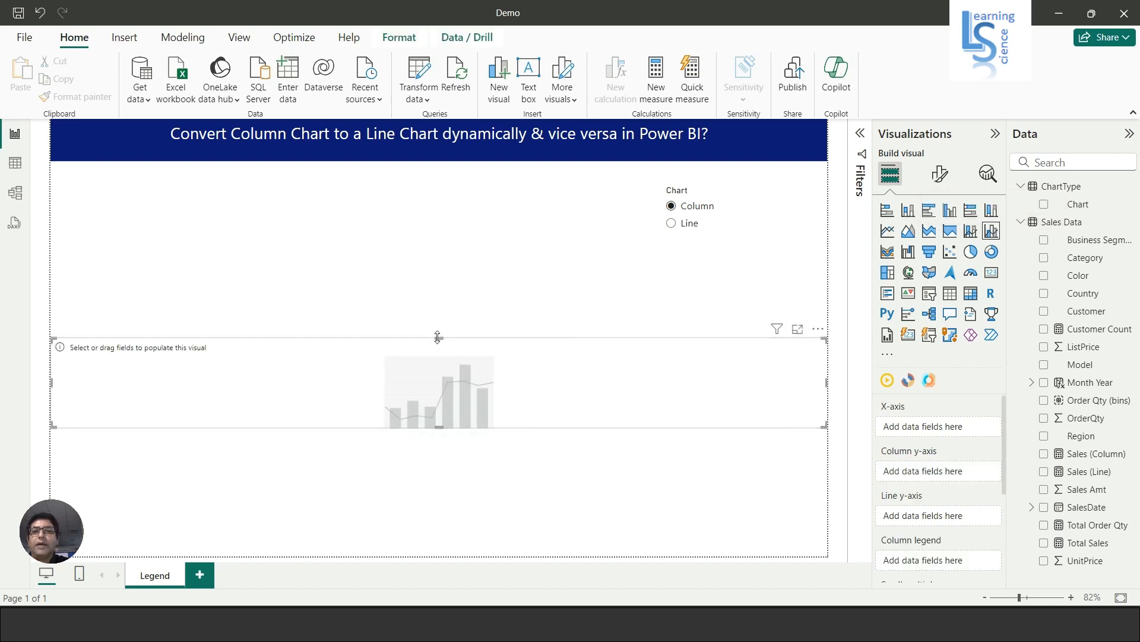
pyautogui.moveTo(438, 337); pyautogui.dragTo(440, 248)
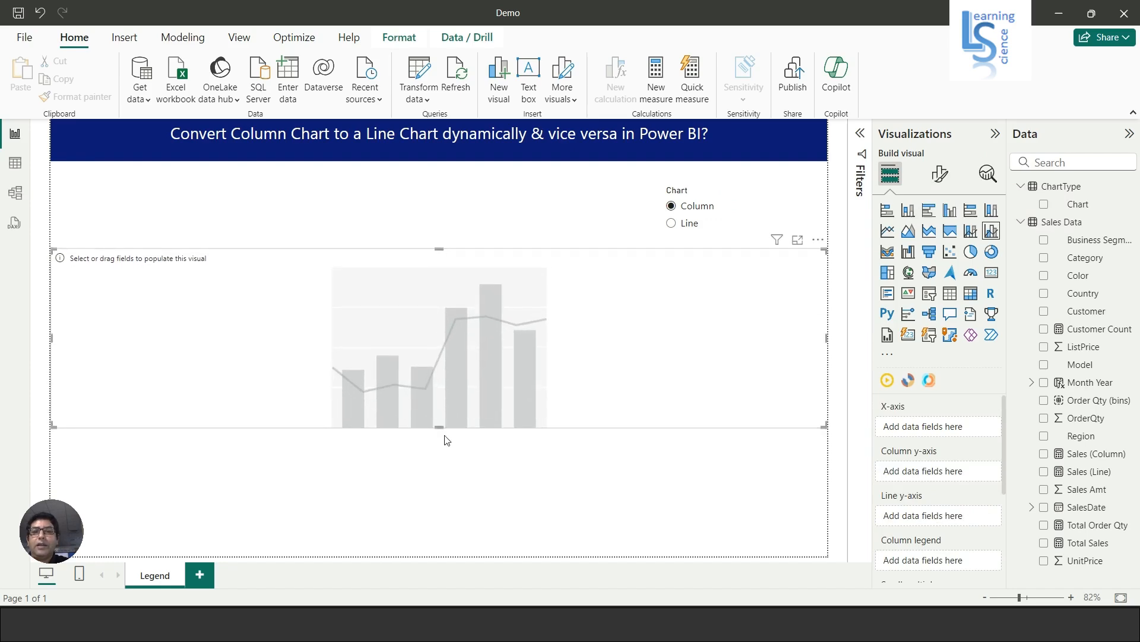
pyautogui.moveTo(439, 436); pyautogui.dragTo(458, 498)
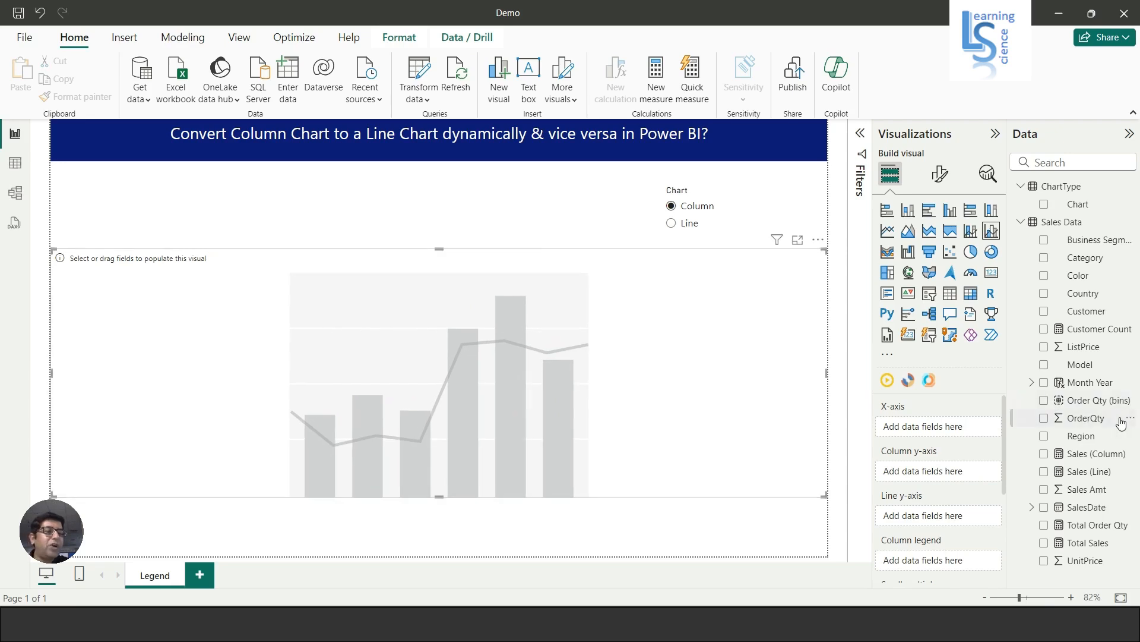
# Assign Month Year to the combo chart's X-axis, using the plain Month Year field instead of the date hierarchy.
pyautogui.moveTo(1099, 385); pyautogui.dragTo(959, 425)
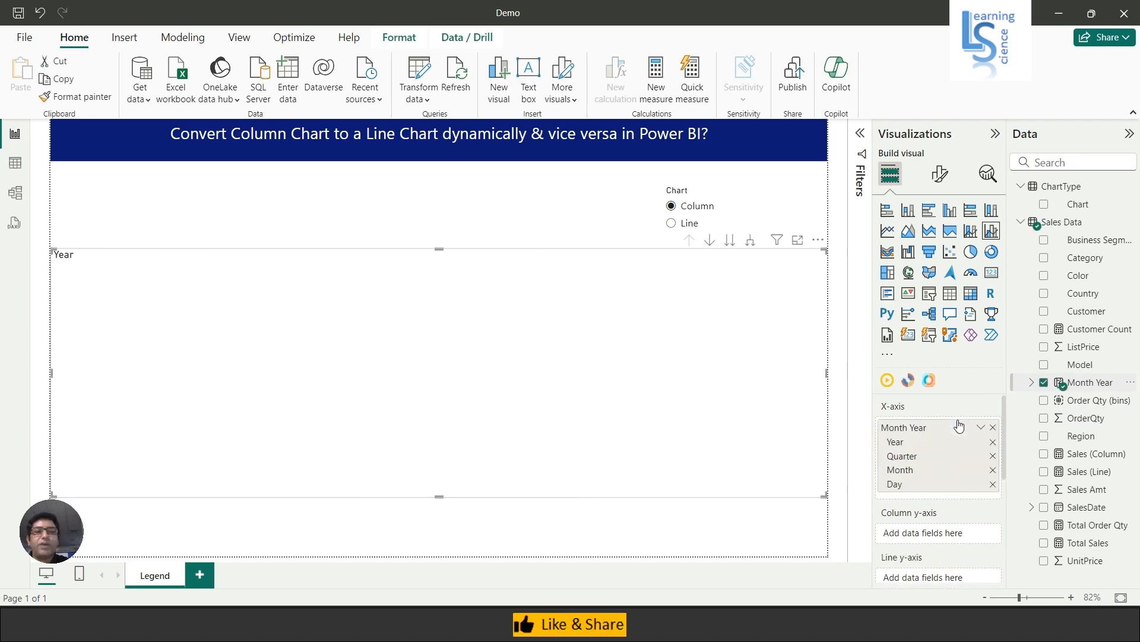
pyautogui.click(982, 428)
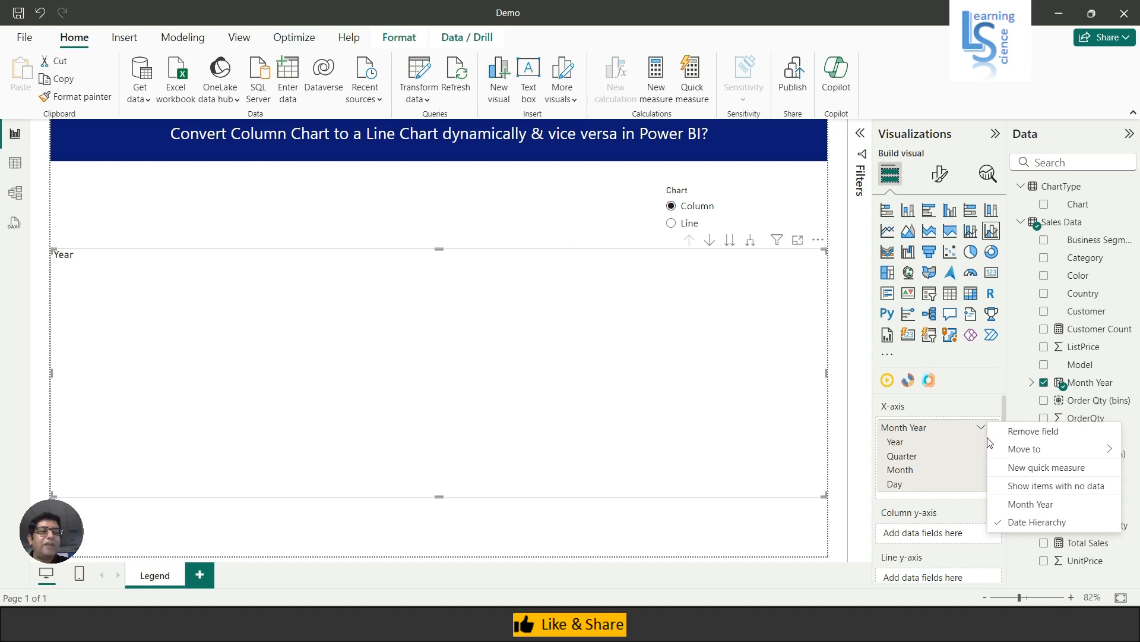
pyautogui.click(1033, 505)
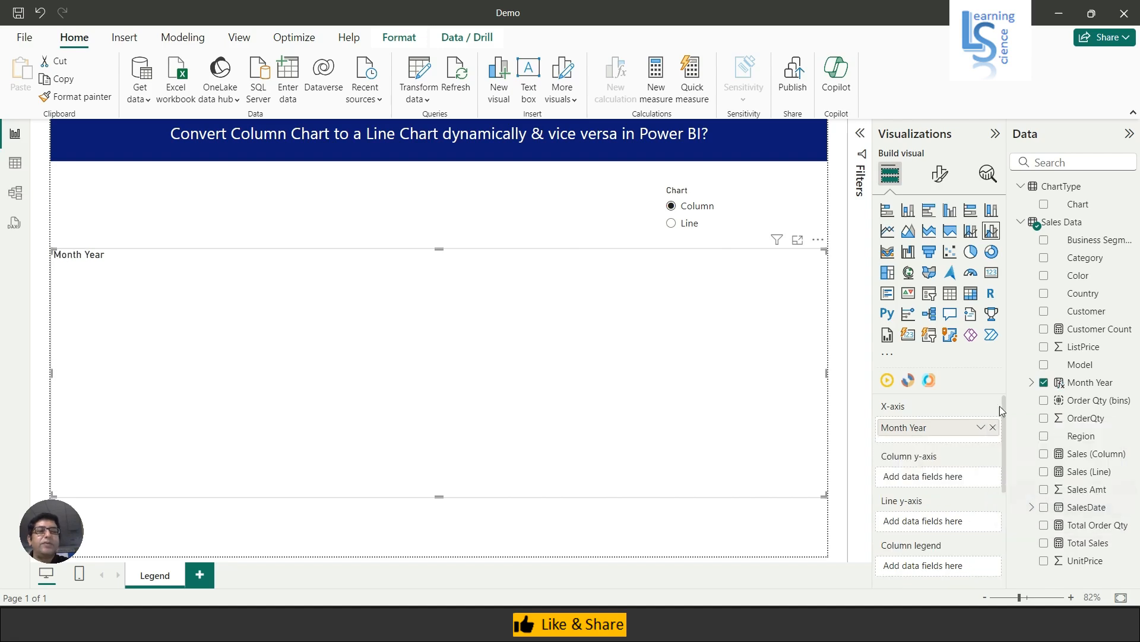
# Set the combo chart's X-axis type to Categorical.
pyautogui.click(940, 173)
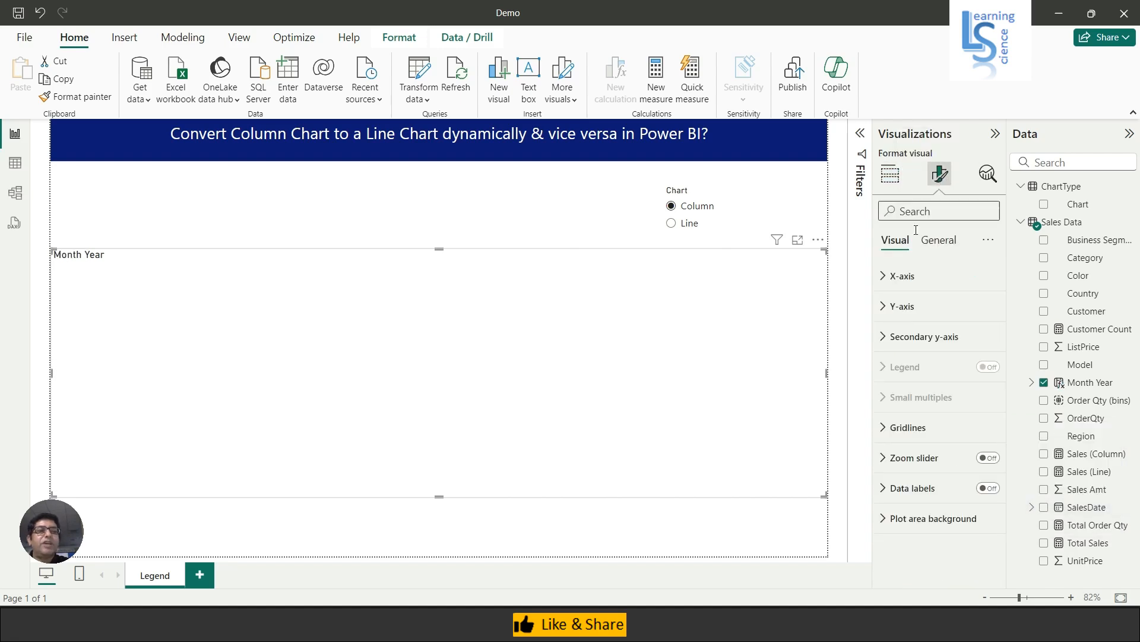
pyautogui.click(883, 277)
pyautogui.click(913, 329)
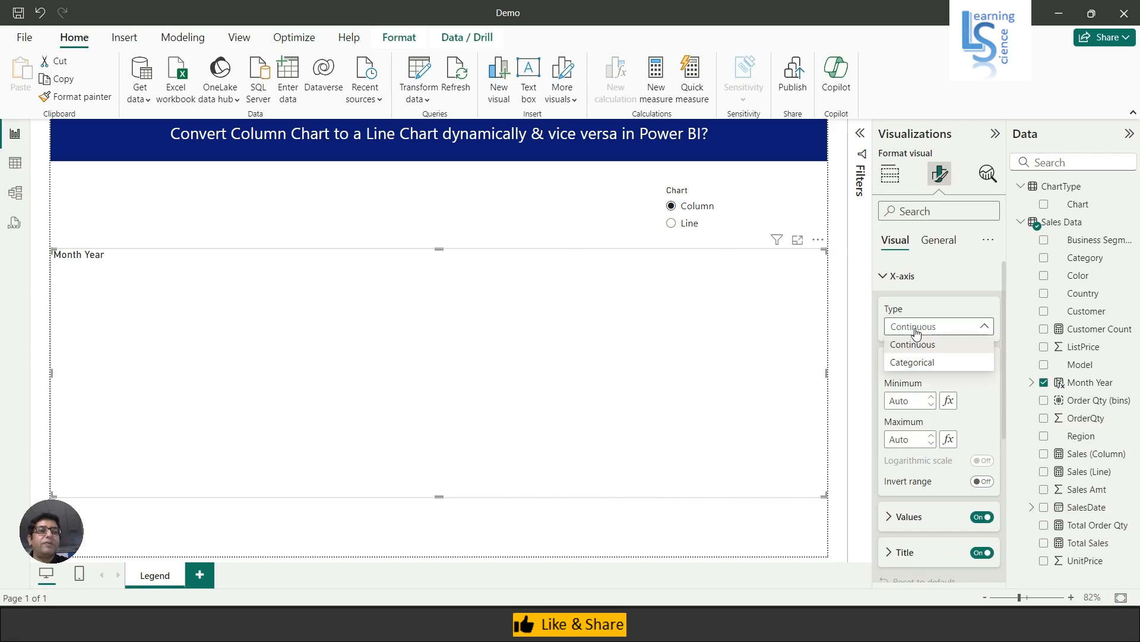
pyautogui.click(914, 364)
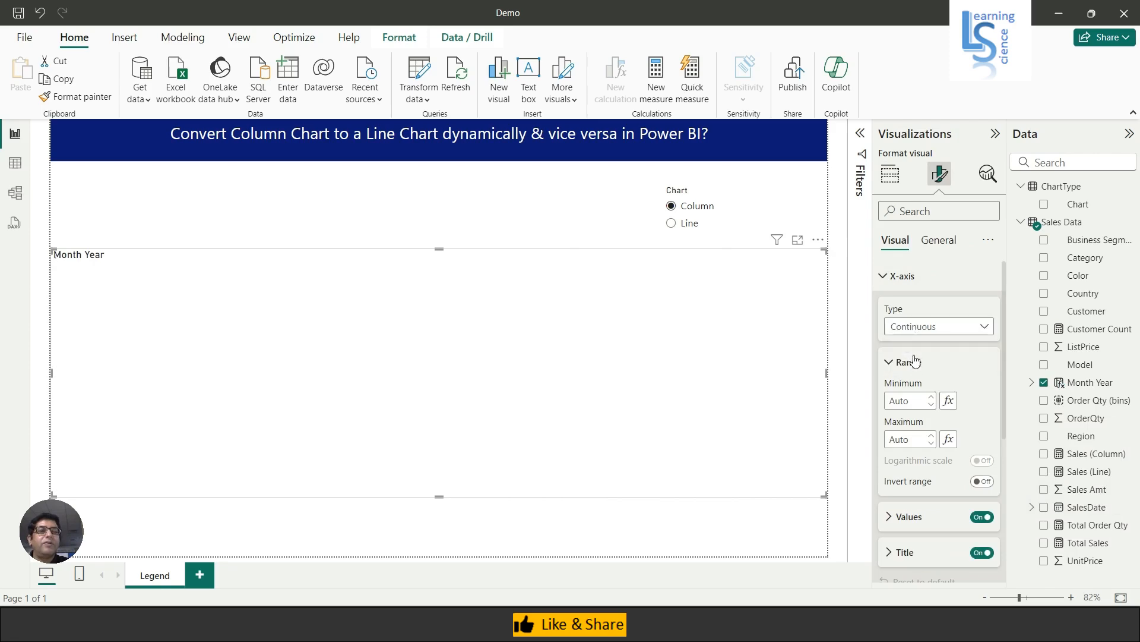
pyautogui.click(886, 278)
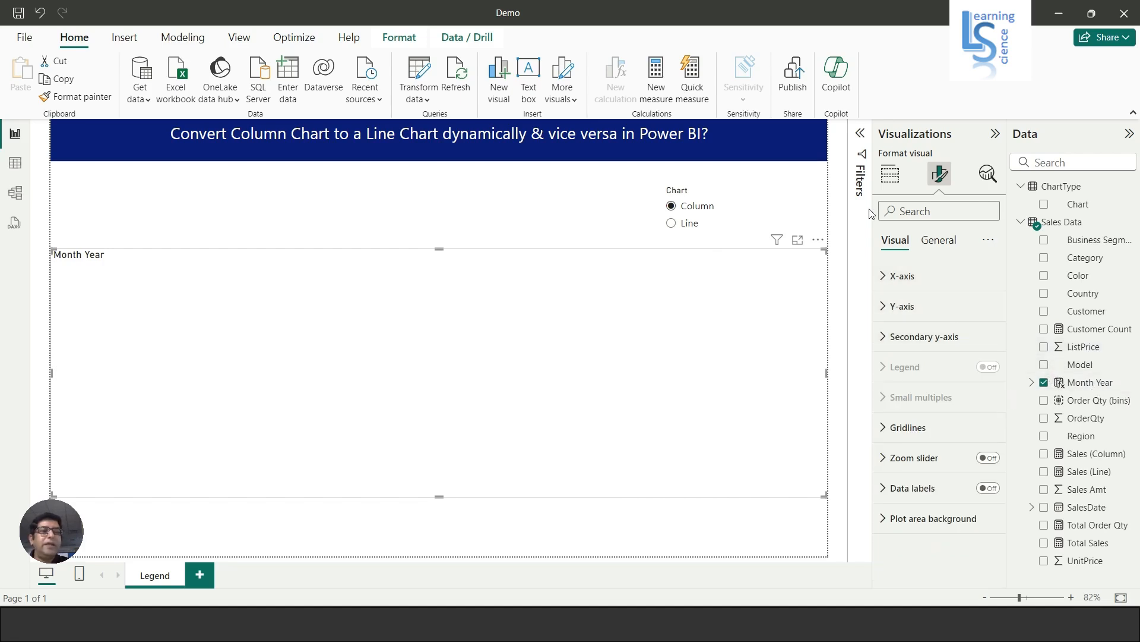
# Assign Sales (Column) to the combo chart's column y-axis and Sales (Line) to its line y-axis.
pyautogui.click(891, 173)
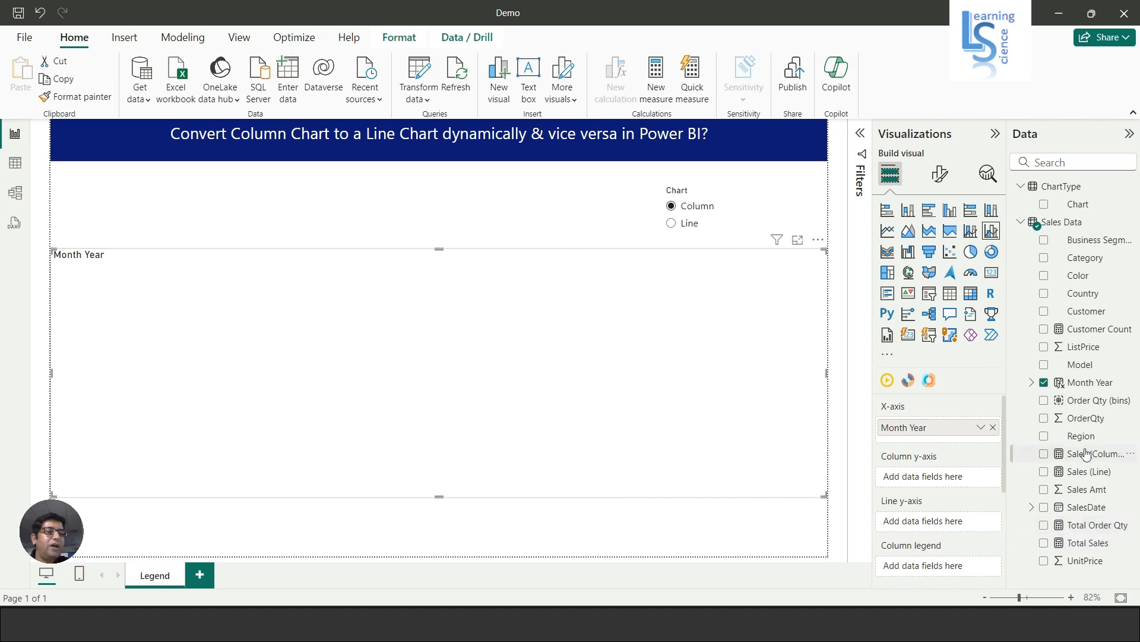
pyautogui.moveTo(1084, 461); pyautogui.dragTo(945, 483)
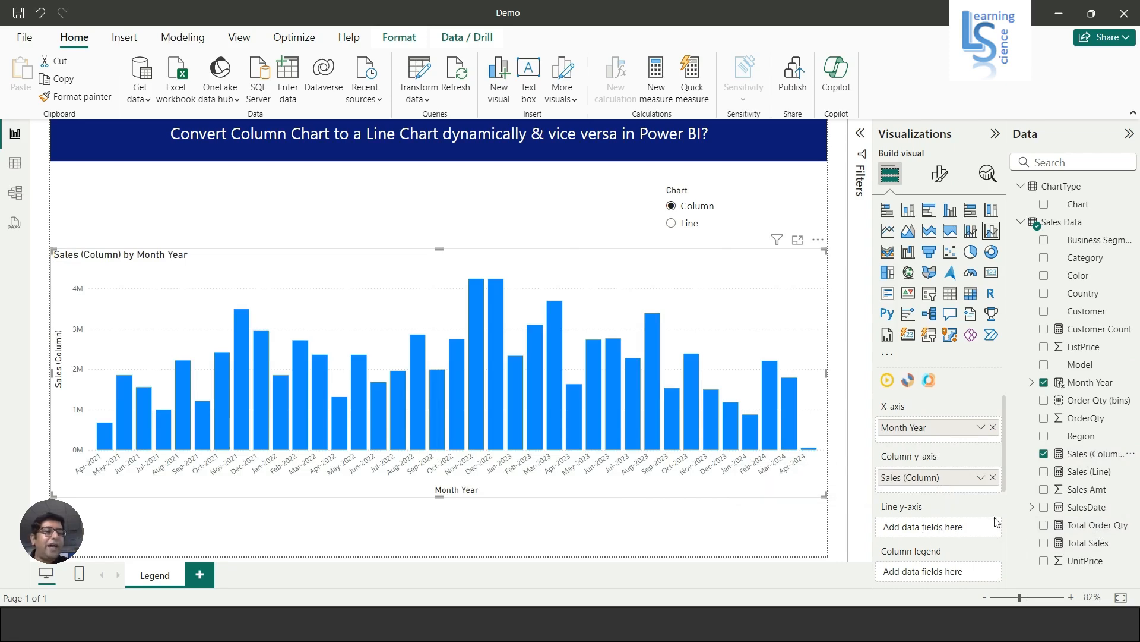
pyautogui.moveTo(1090, 471); pyautogui.dragTo(947, 529)
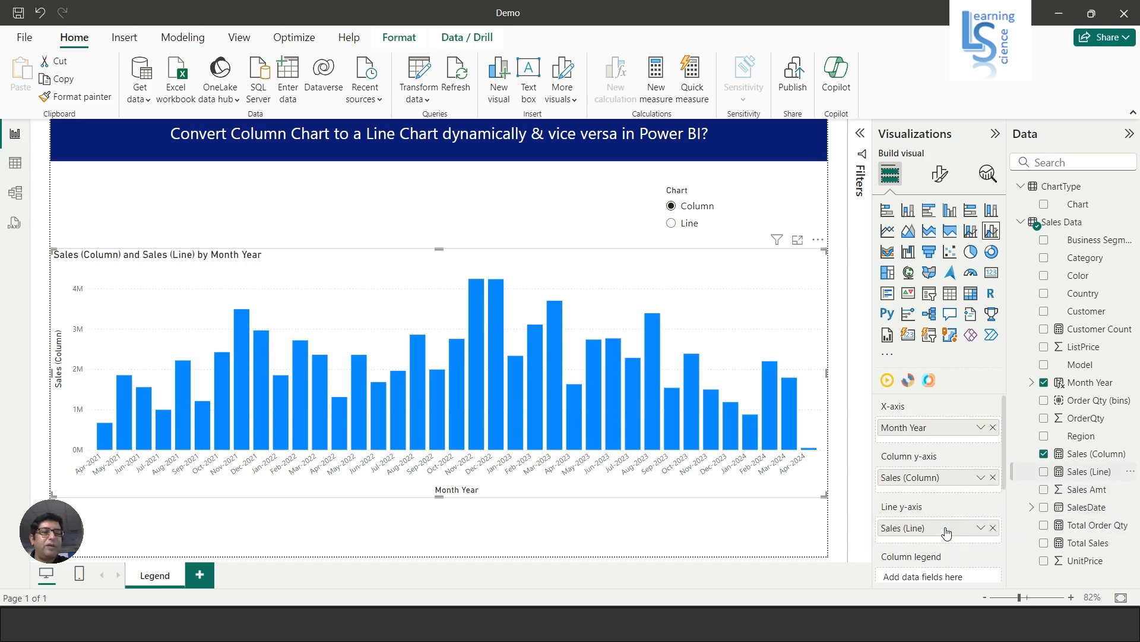
# Test the Chart slicer by alternating between Column and Line, ending with Line selected.
pyautogui.click(692, 222)
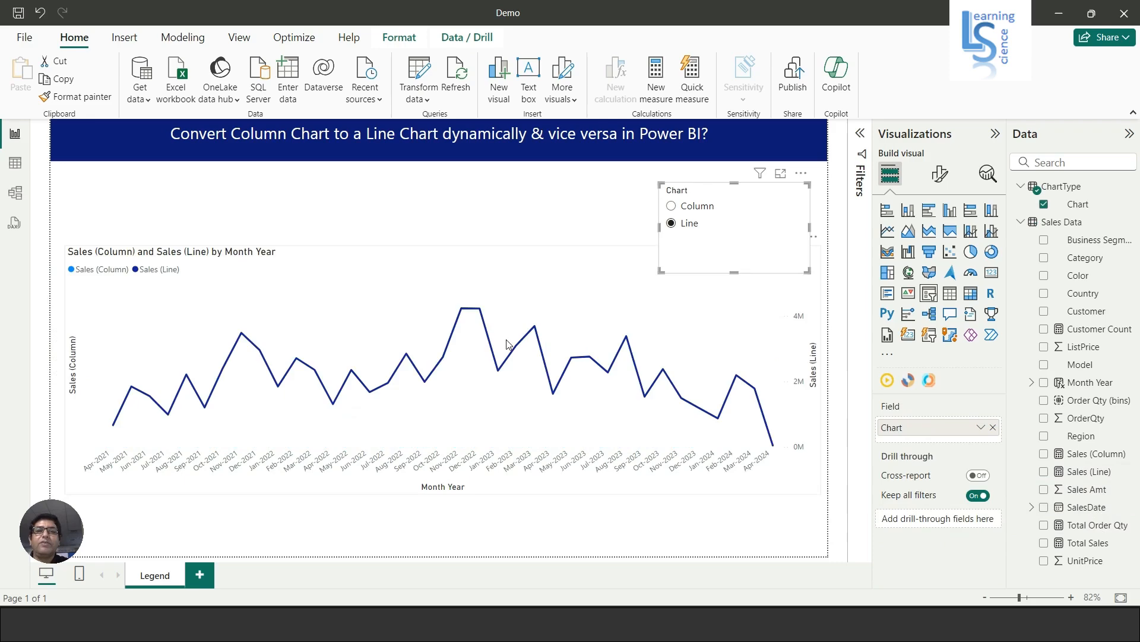
pyautogui.click(704, 207)
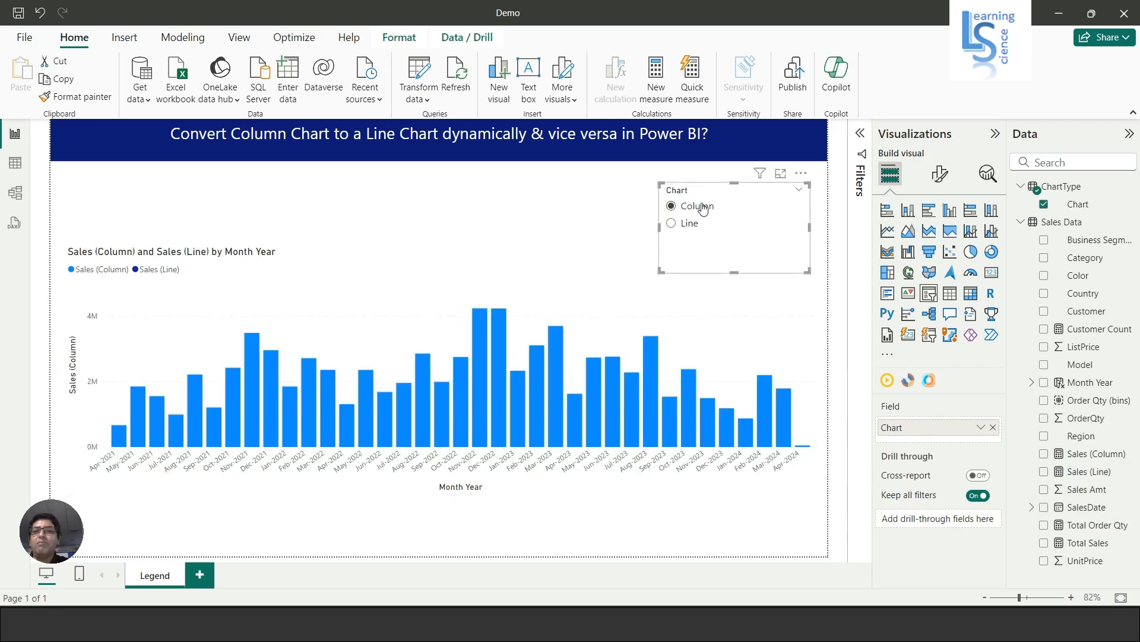
pyautogui.click(690, 230)
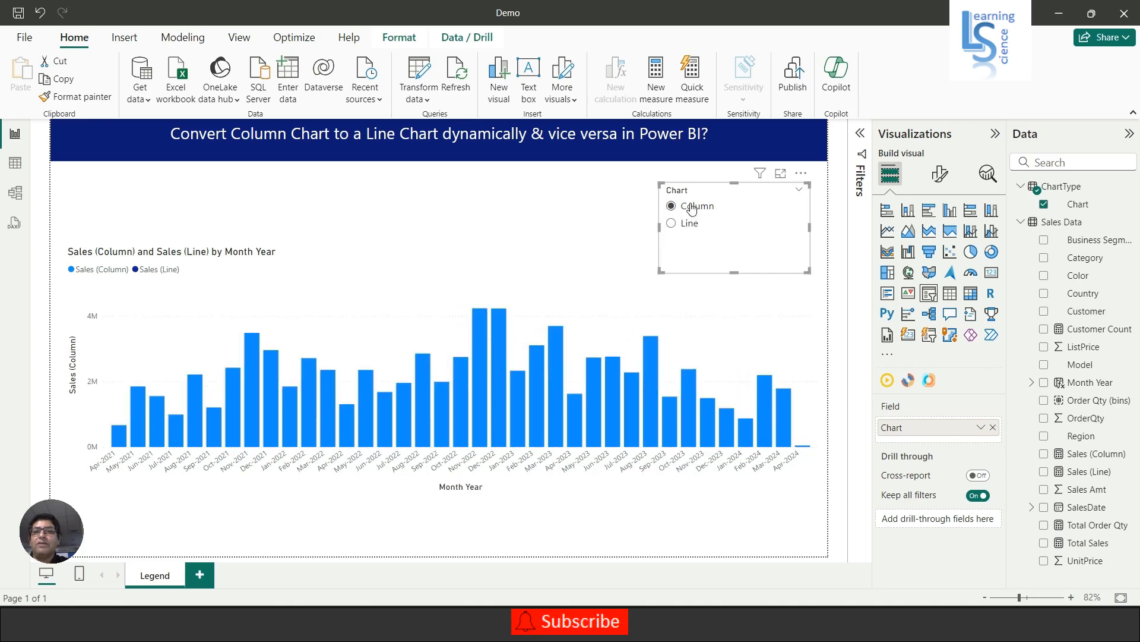
pyautogui.click(688, 229)
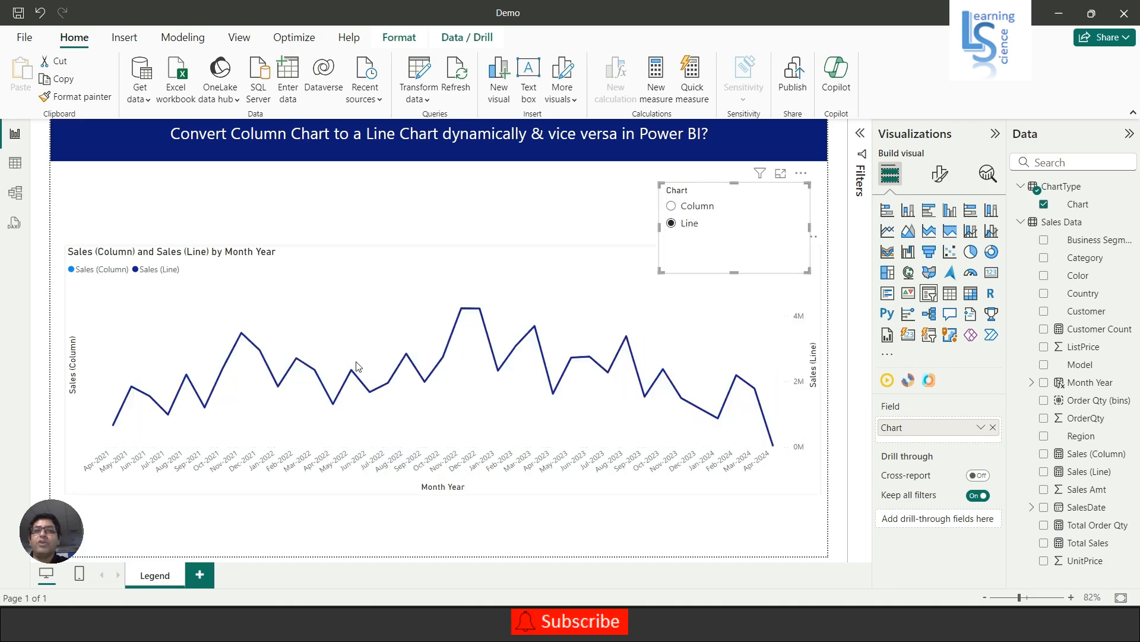
pyautogui.click(702, 211)
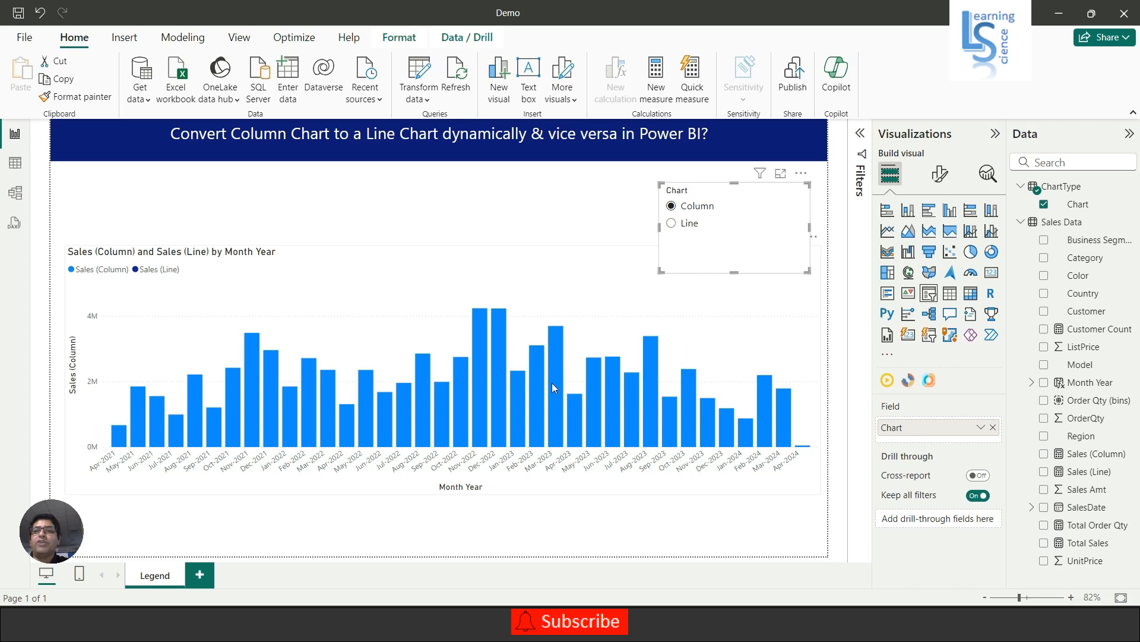
pyautogui.click(689, 228)
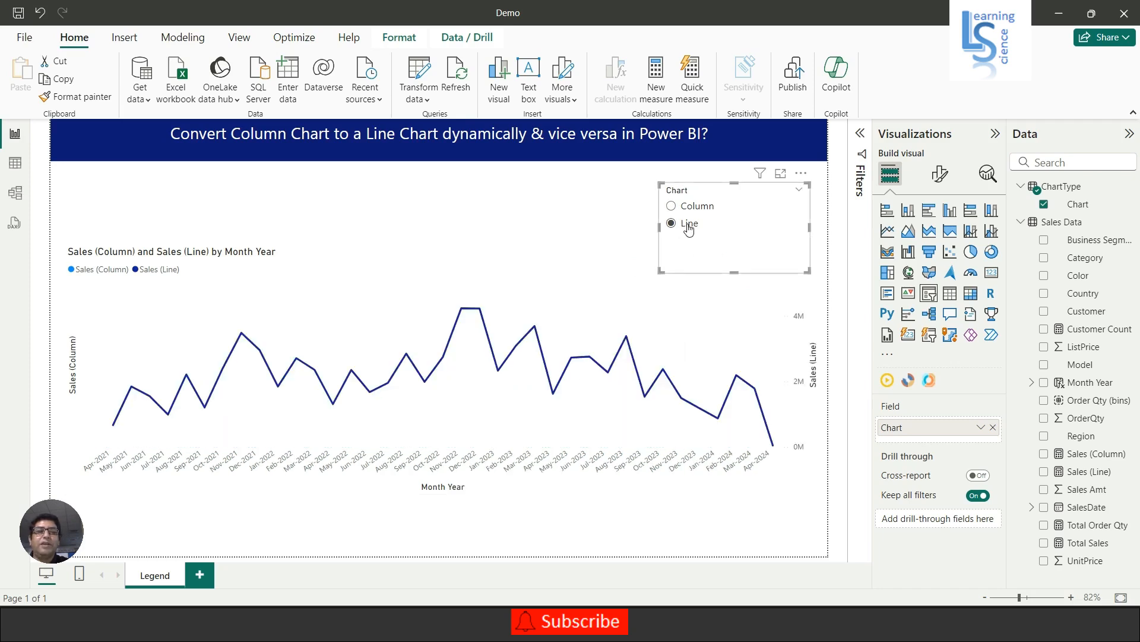